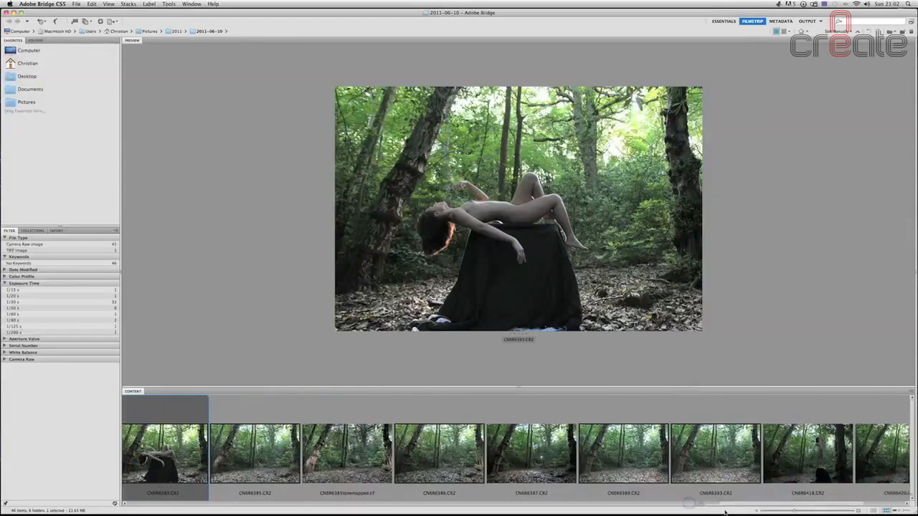
Compare the tonemapped forest background CN6R6385tonemapped.tif with its original shot CN6R6385.CR2.
click(348, 461)
drag(751, 506, 709, 505)
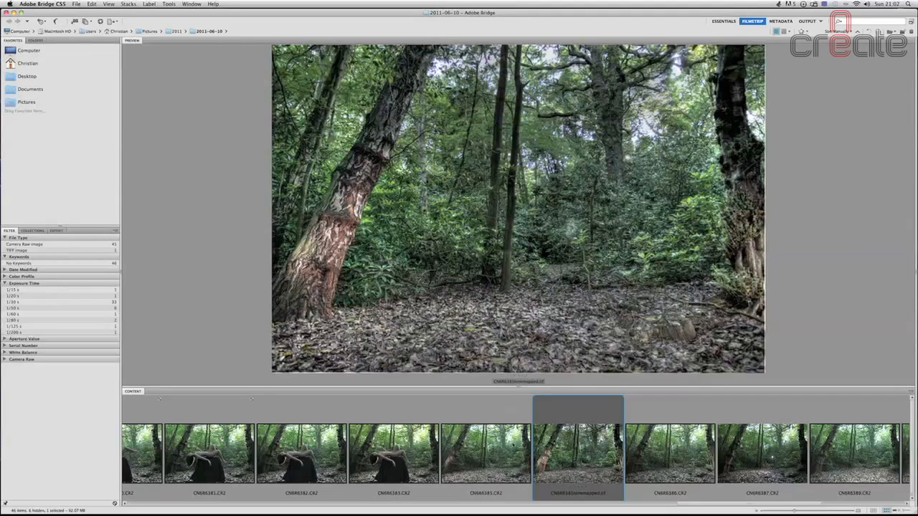
key(Left)
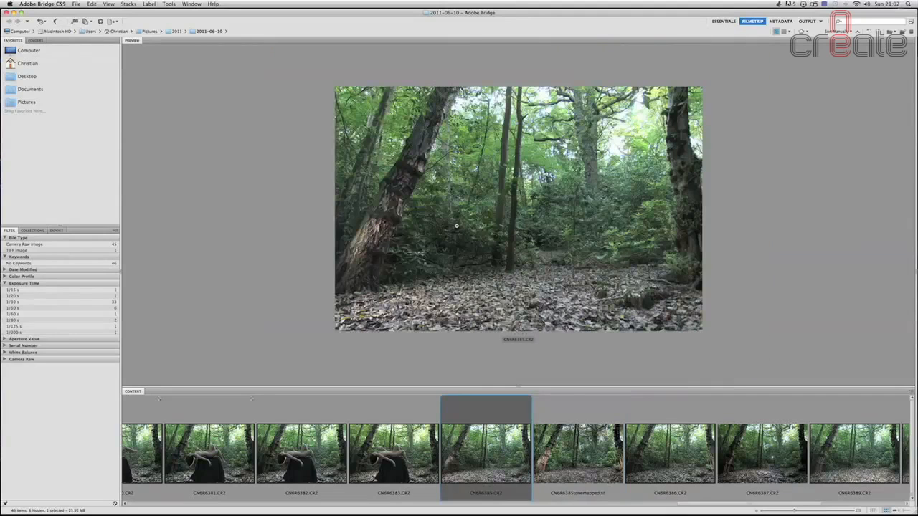
click(580, 452)
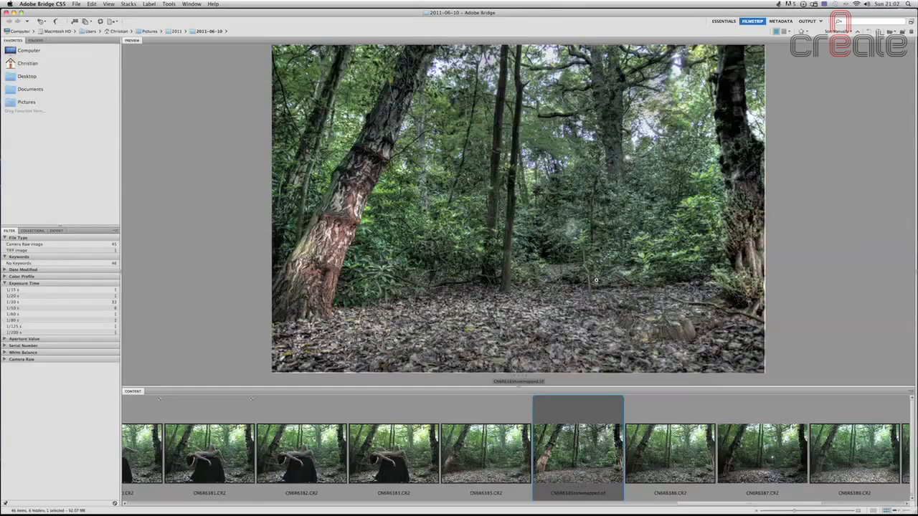
Switch to Photoshop to view the open tonemapped forest image, and return to Bridge.
mouse_move(591, 502)
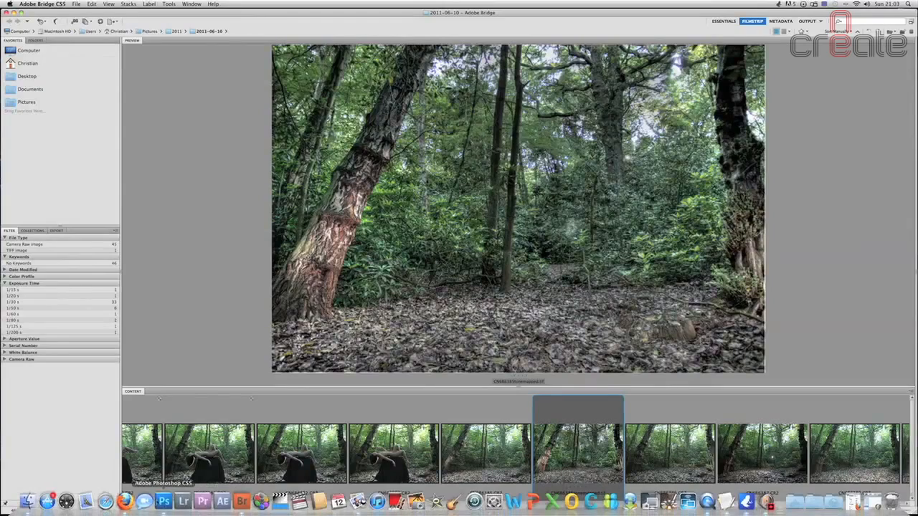
click(163, 501)
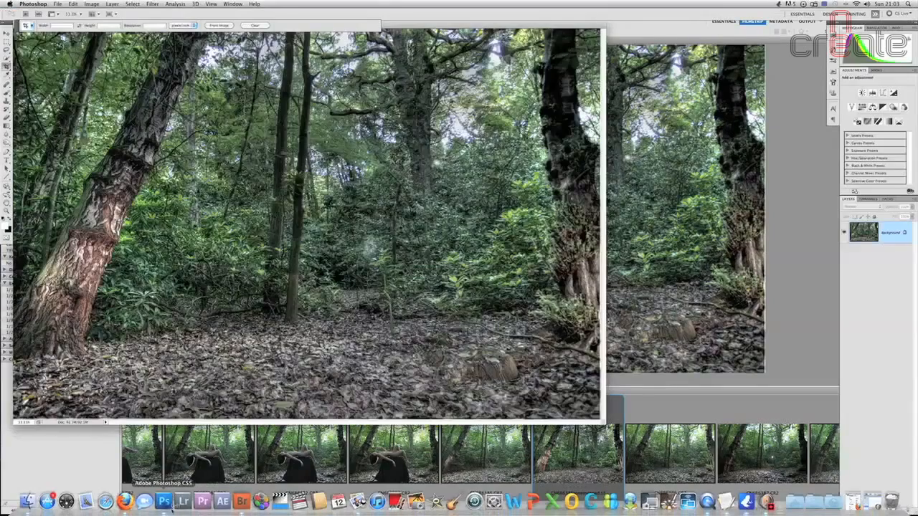
click(787, 304)
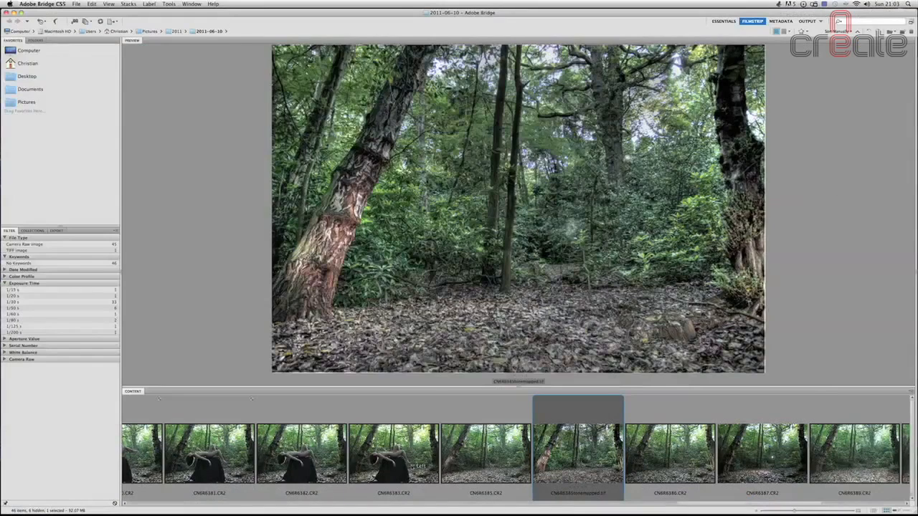
Browse the shots of the model on the draped stand, including CN6R6377.CR2, to compare poses.
click(420, 467)
drag(709, 504, 621, 505)
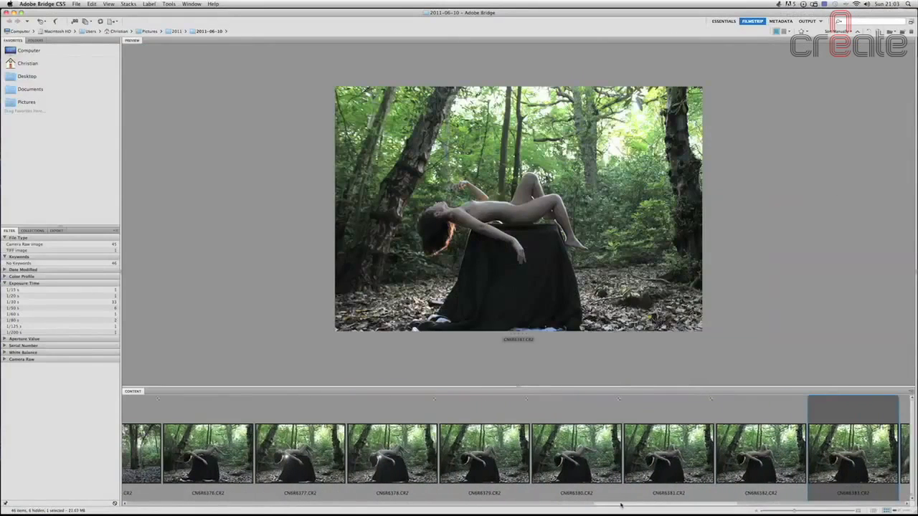
click(296, 469)
click(366, 460)
click(317, 461)
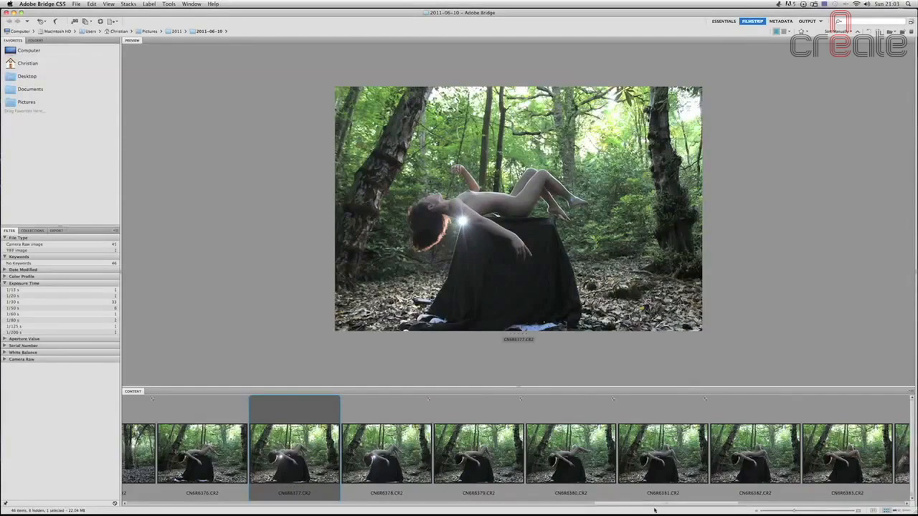
Open CN6R6380.CR2 in Camera Raw, set Exposure to +0.20, raise Brightness slightly and open the image in Photoshop.
click(601, 467)
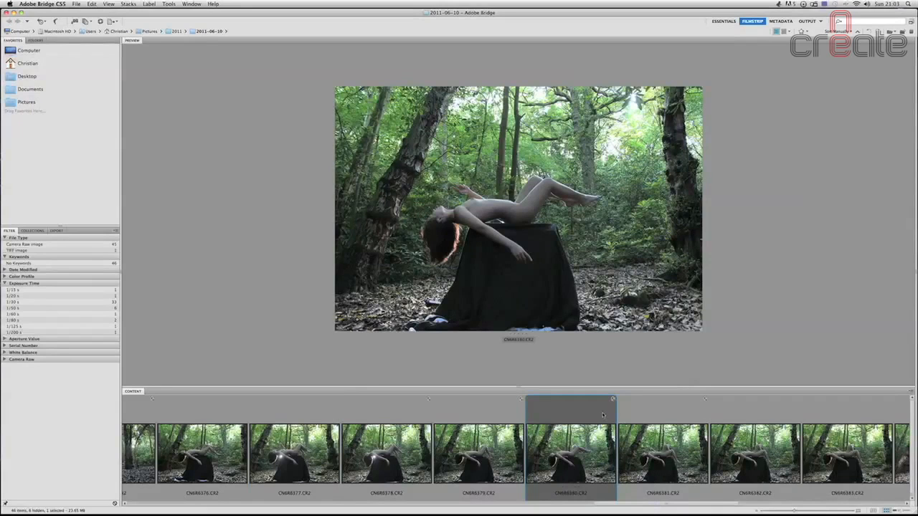
double_click(595, 452)
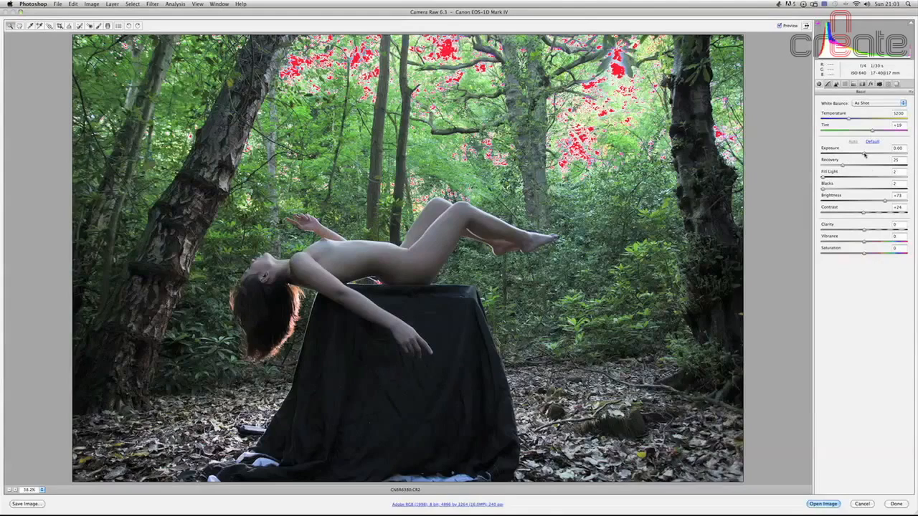
drag(863, 153, 866, 154)
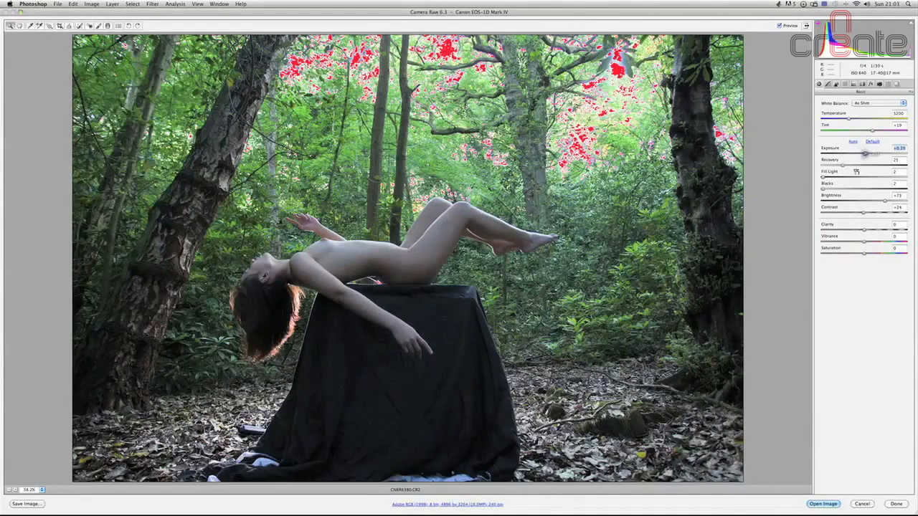
mouse_move(884, 200)
mouse_down()
mouse_move(876, 201)
mouse_move(887, 201)
mouse_up()
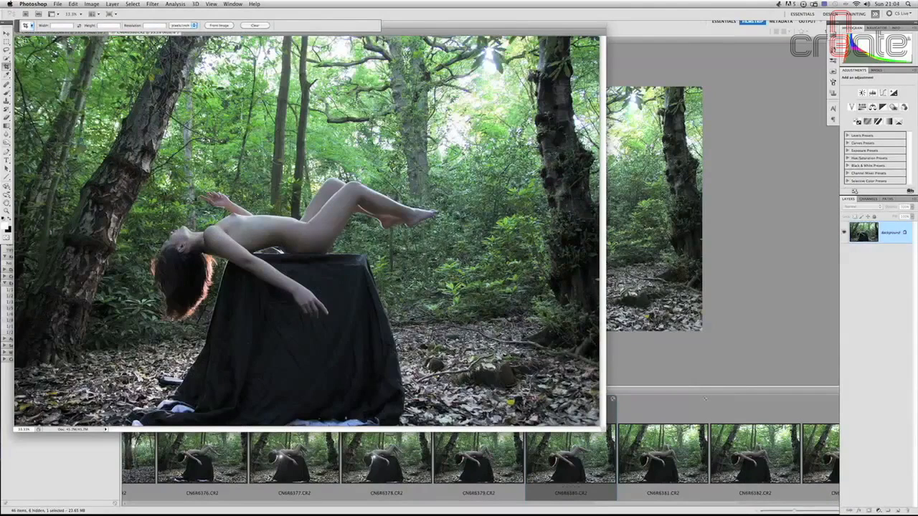
Copy the model photo into the tonemapped forest document as a new layer, accepting the bit-depth difference.
click(7, 33)
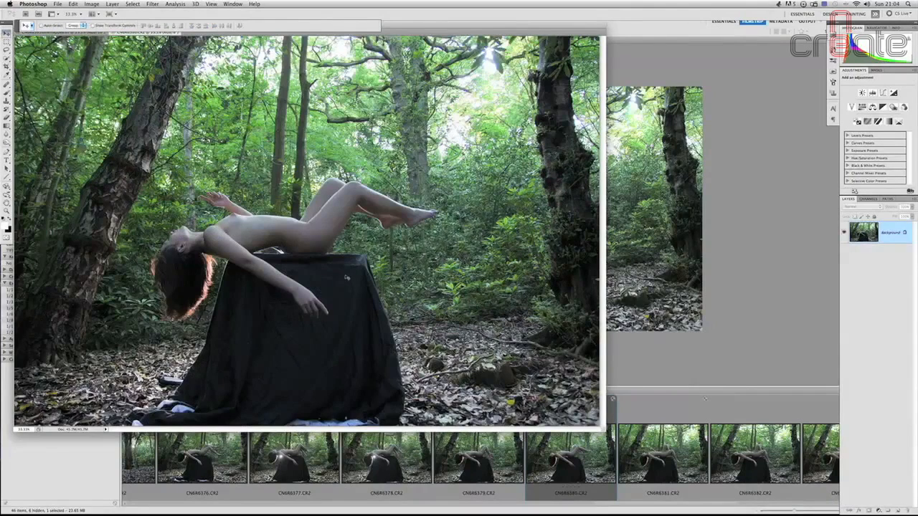
drag(108, 80, 63, 32)
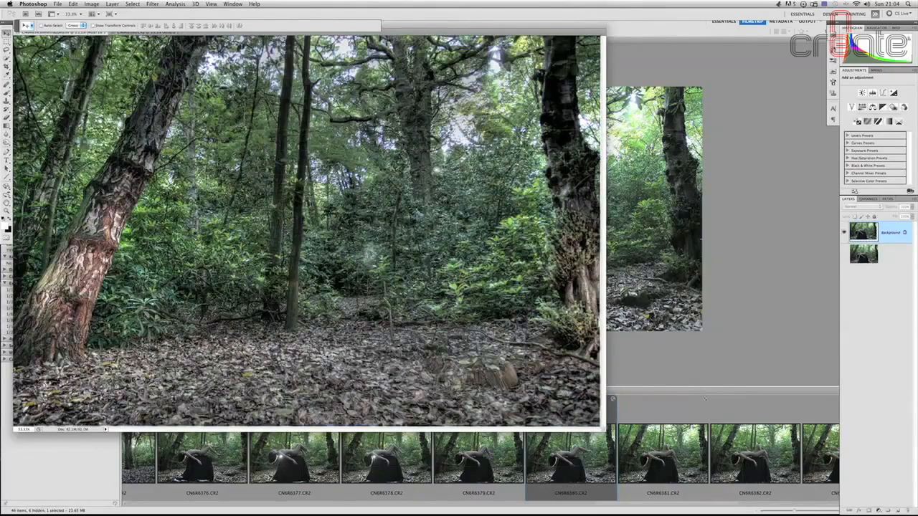
drag(129, 81, 130, 81)
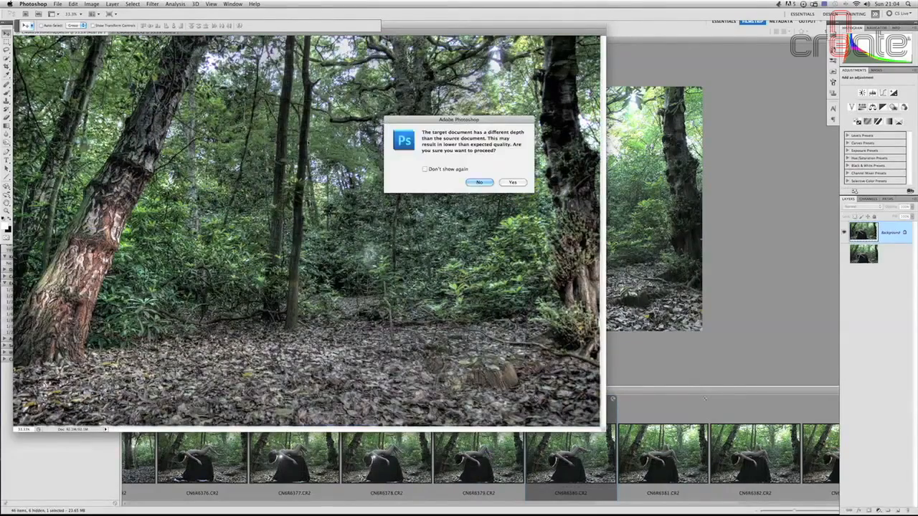
click(512, 182)
click(531, 277)
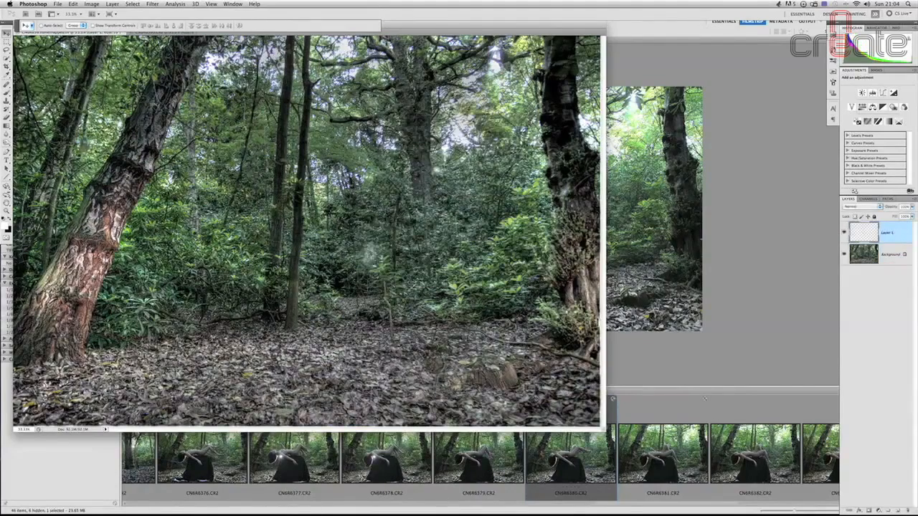
Close the source document CN6R6380.CR2 without saving its changes.
key(f)
key(f)
key(f)
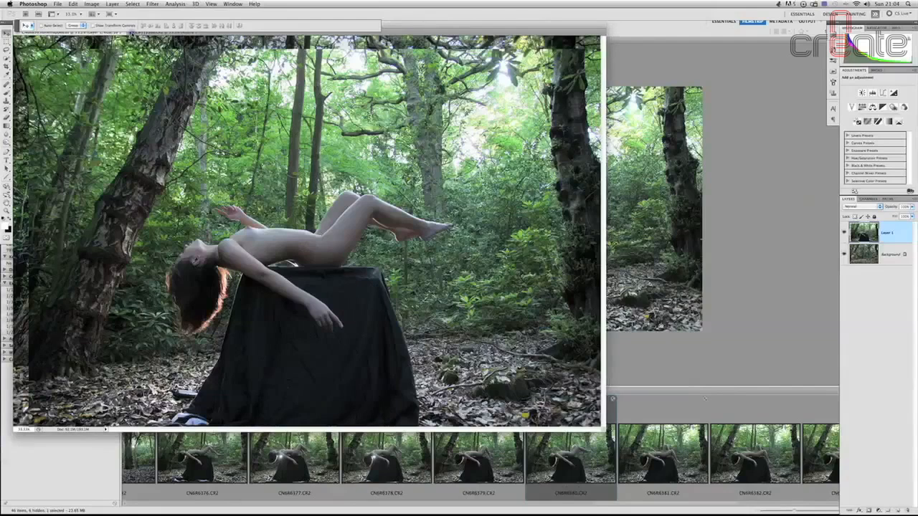
key(super+w)
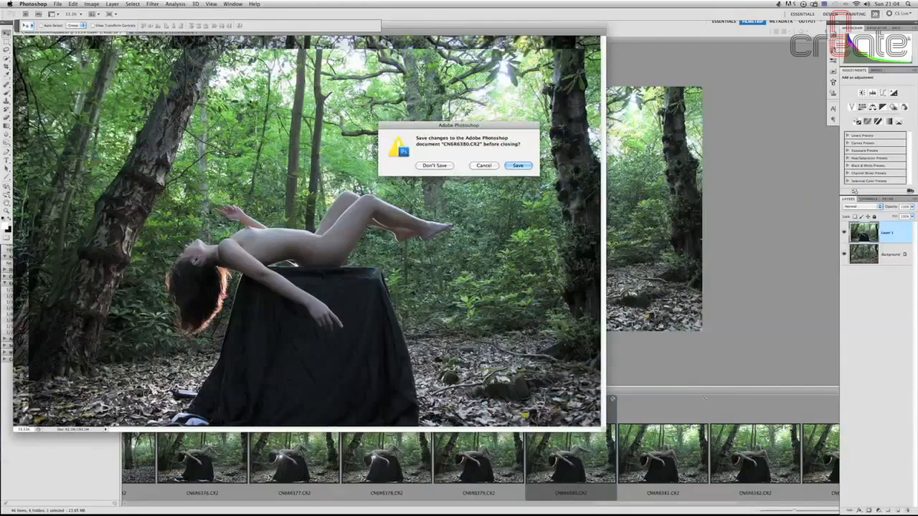
click(424, 166)
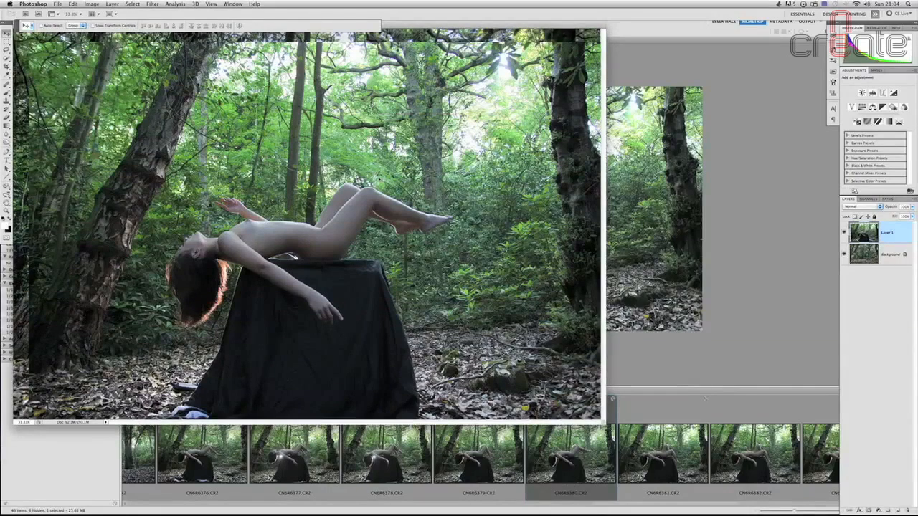
Show the composite in full-screen mode and move the model layer to line up with the forest background.
key(f)
mouse_move(509, 221)
mouse_down()
mouse_move(478, 201)
mouse_move(494, 211)
mouse_up()
click(844, 232)
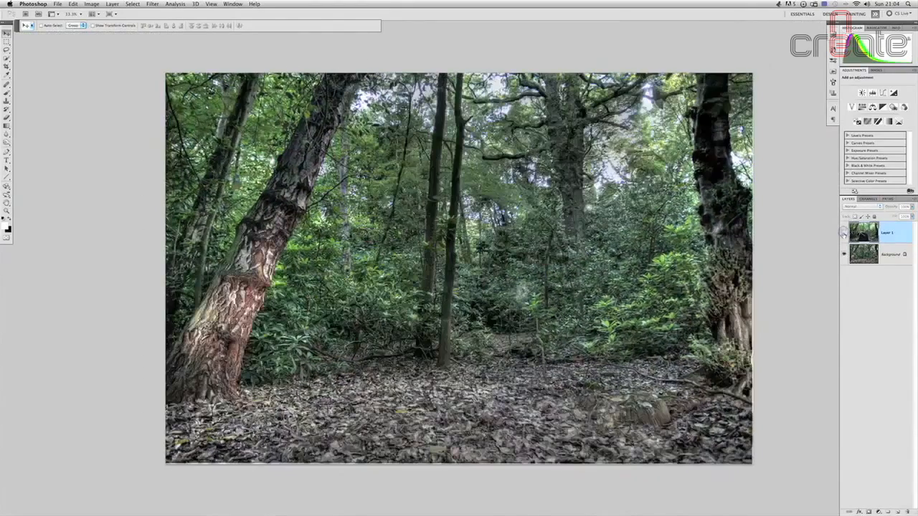
click(844, 232)
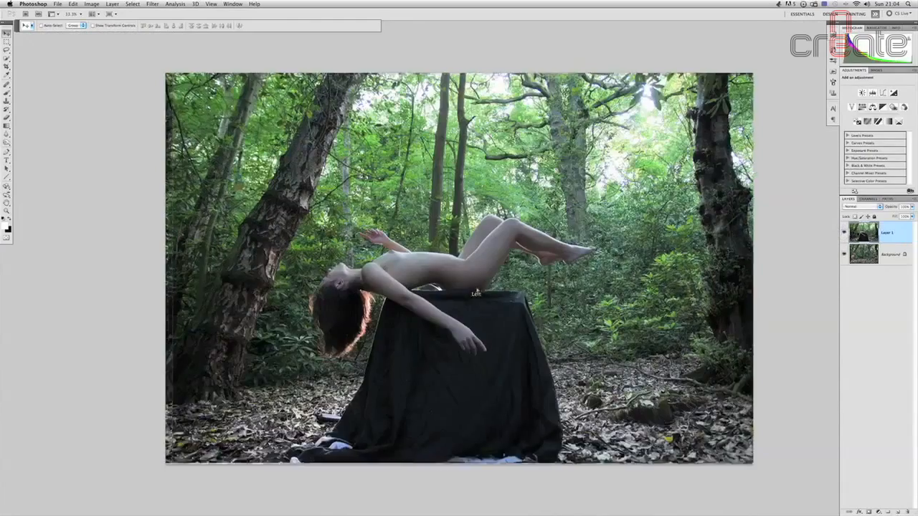
mouse_move(476, 294)
mouse_down()
mouse_move(472, 368)
mouse_move(469, 293)
mouse_up()
drag(500, 236, 505, 238)
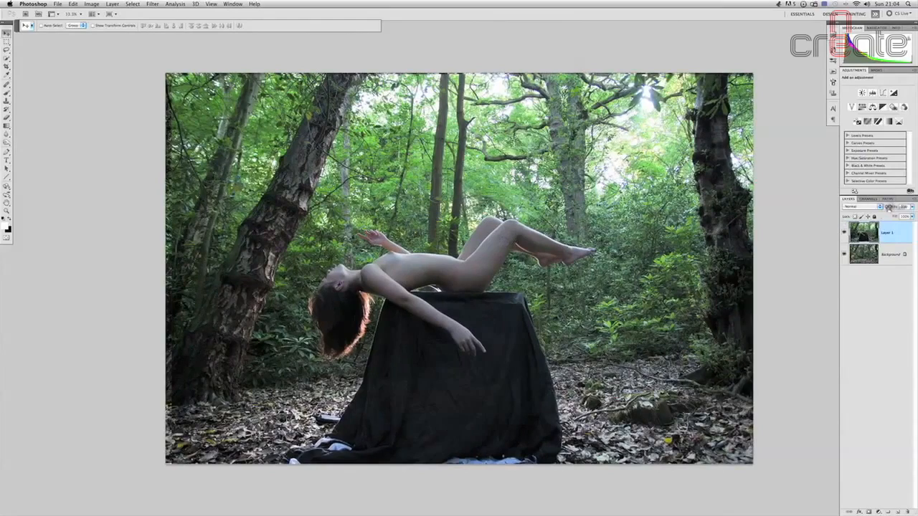
Reduce the model layer's opacity to about 70%, realign its trees with the background, and restore opacity to 100%.
drag(890, 208, 875, 207)
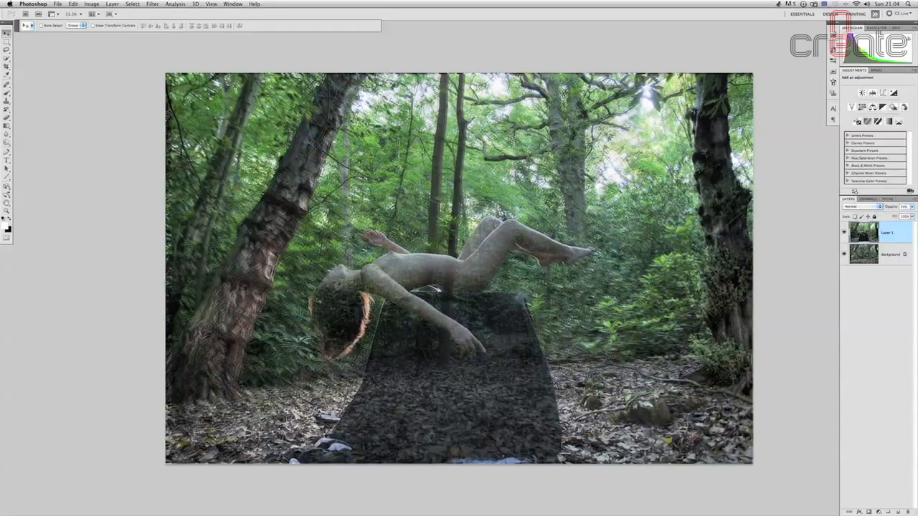
drag(450, 274, 441, 254)
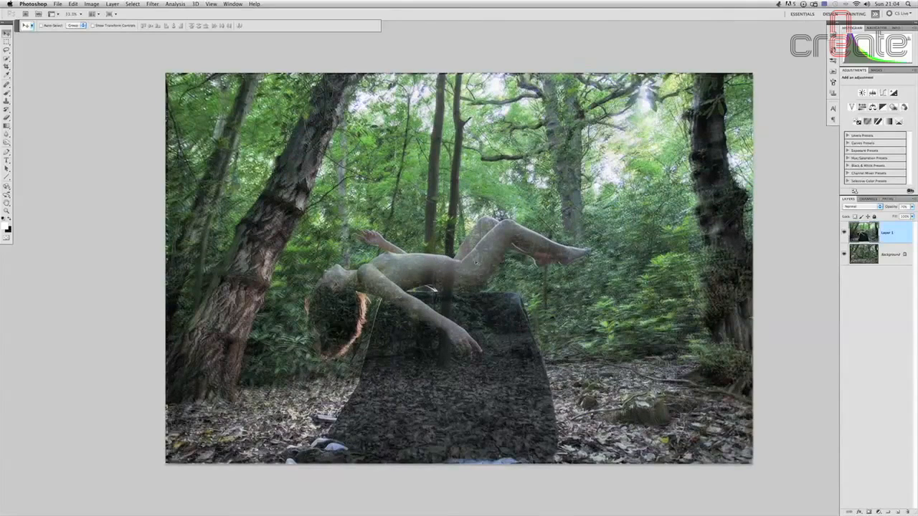
drag(890, 206, 913, 208)
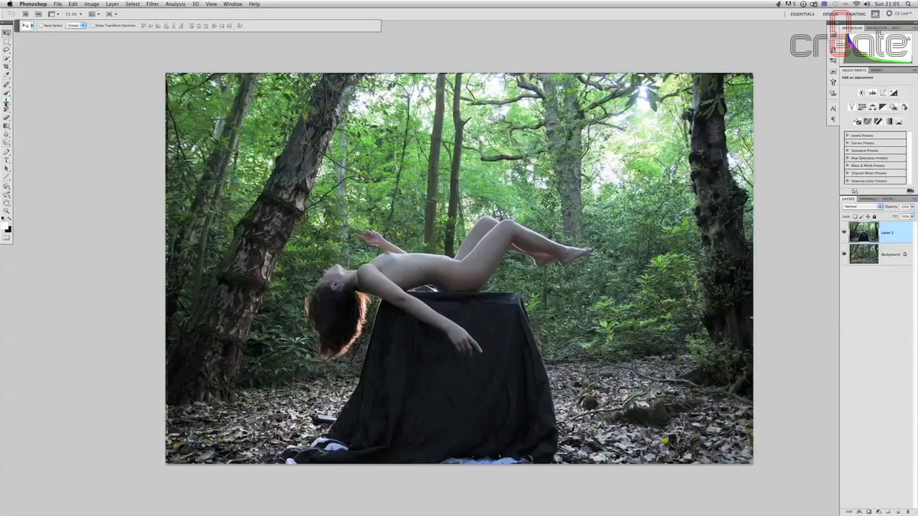
Try erasing the model layer's surrounding trees with an enlarged Eraser, and undo the erasing.
click(6, 117)
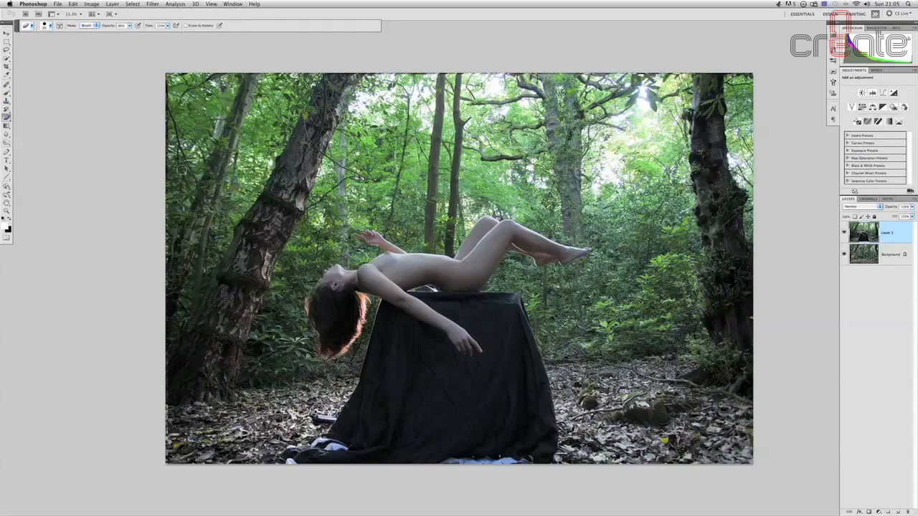
key(bracketright)
key(bracketright)
key(bracketright)
key(bracketright)
key(bracketright)
key(bracketright)
mouse_move(248, 68)
mouse_down()
mouse_move(201, 111)
mouse_move(346, 74)
mouse_move(197, 230)
mouse_up()
mouse_move(301, 179)
mouse_down()
mouse_move(534, 240)
mouse_move(588, 233)
mouse_up()
key(super+z)
Add a layer mask to the model layer and make the mask active for editing.
click(869, 511)
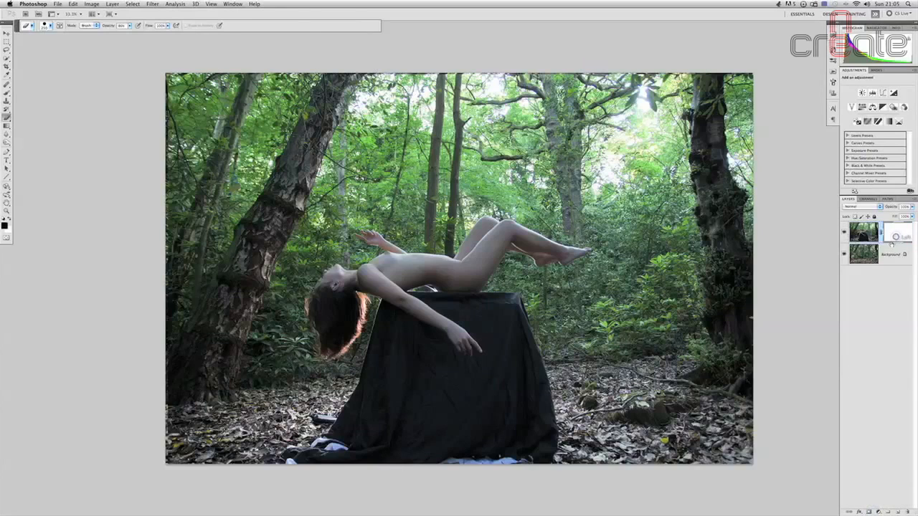
key(v)
click(897, 254)
click(898, 233)
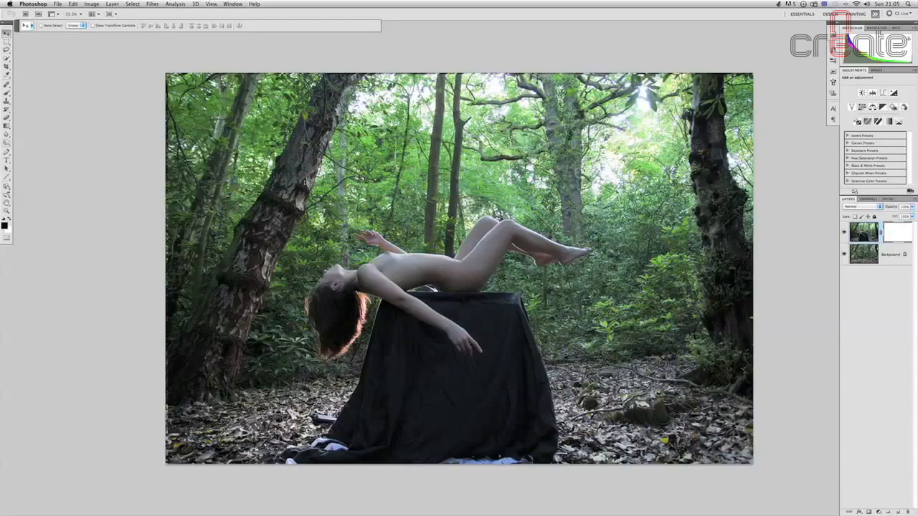
Activate the Brush tool and open its size and hardness settings.
click(6, 92)
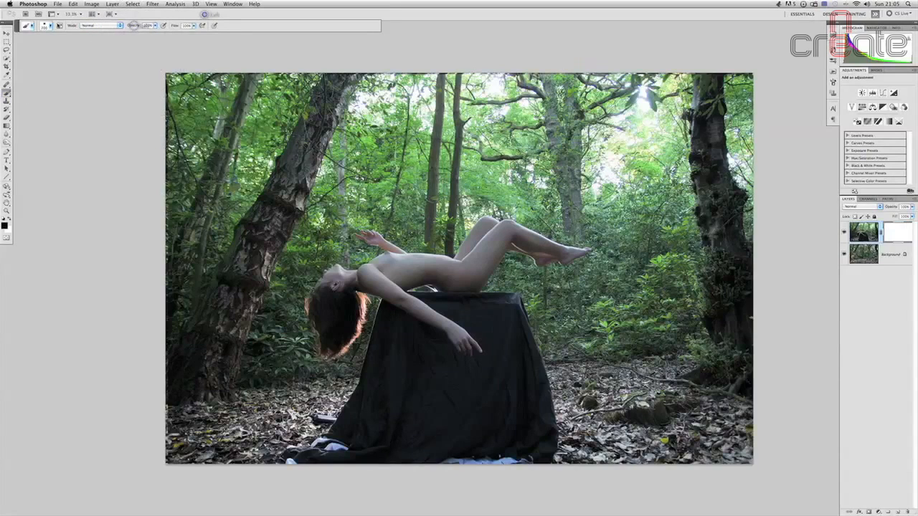
click(46, 26)
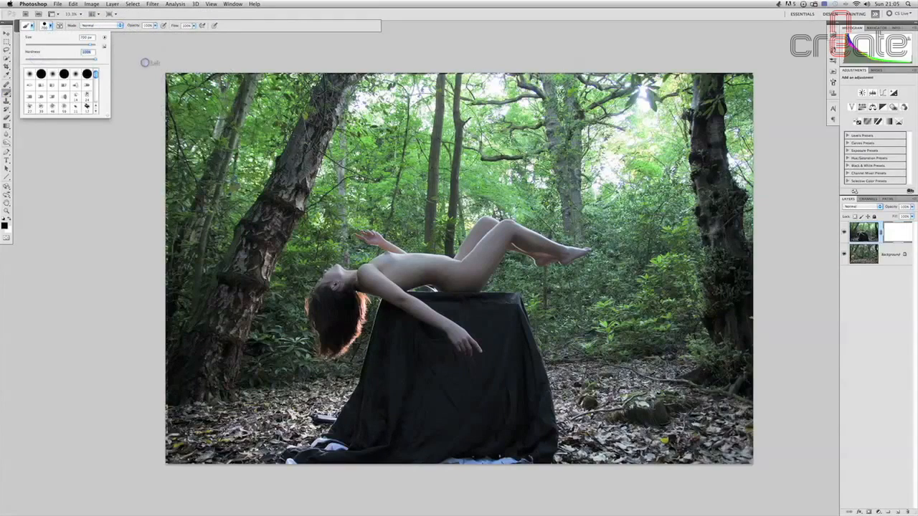
Try painting black on the mask over the upper-left trees, and paint the area back with white.
mouse_move(169, 136)
mouse_down()
mouse_move(202, 120)
mouse_move(215, 91)
mouse_move(166, 219)
mouse_move(300, 109)
mouse_move(120, 187)
mouse_up()
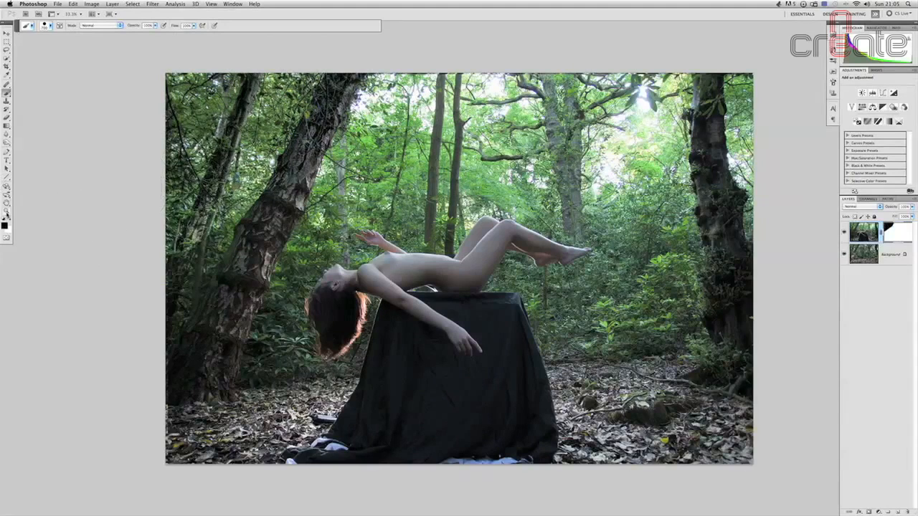
click(9, 219)
mouse_move(173, 144)
mouse_down()
mouse_move(179, 104)
mouse_move(142, 117)
mouse_move(158, 191)
mouse_move(383, 55)
mouse_move(268, 192)
mouse_move(337, 135)
mouse_up()
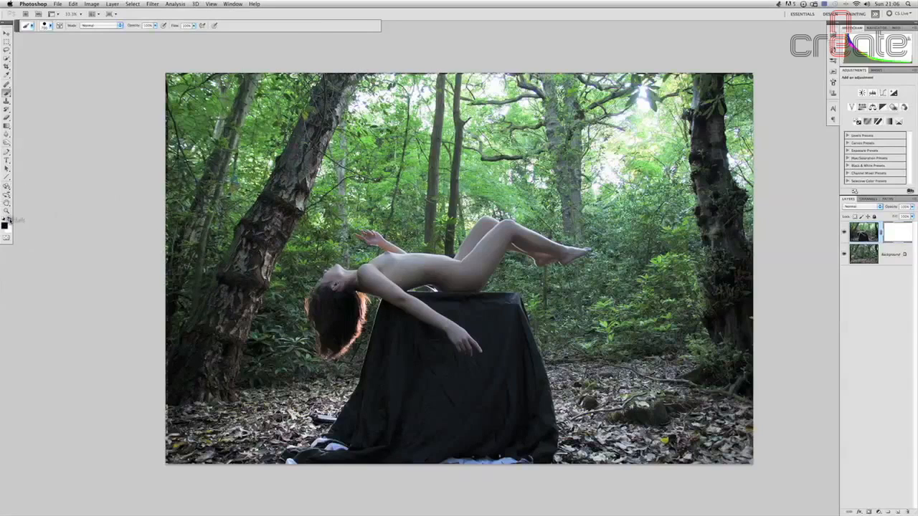
Paint black on the layer mask to hide the model photo's outer trees, the ground and the cloth's lower edge.
mouse_move(167, 93)
mouse_down()
mouse_move(208, 67)
mouse_move(248, 64)
mouse_move(168, 170)
mouse_move(446, 32)
mouse_move(157, 179)
mouse_move(242, 100)
mouse_move(469, 51)
mouse_move(744, 63)
mouse_move(559, 71)
mouse_move(421, 98)
mouse_move(637, 99)
mouse_move(748, 173)
mouse_move(758, 168)
mouse_move(744, 83)
mouse_move(755, 200)
mouse_move(726, 427)
mouse_move(751, 284)
mouse_move(742, 368)
mouse_move(708, 448)
mouse_move(585, 460)
mouse_move(749, 431)
mouse_move(786, 366)
mouse_move(193, 246)
mouse_move(202, 316)
mouse_move(183, 235)
mouse_move(171, 269)
mouse_move(178, 421)
mouse_move(204, 458)
mouse_move(271, 452)
mouse_up()
mouse_move(321, 479)
mouse_down()
mouse_move(557, 475)
mouse_move(529, 479)
mouse_up()
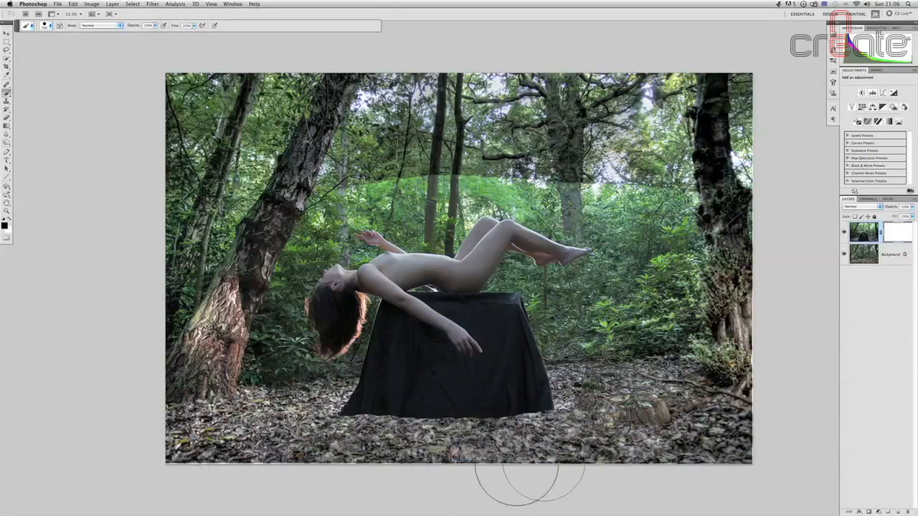
drag(280, 465, 253, 272)
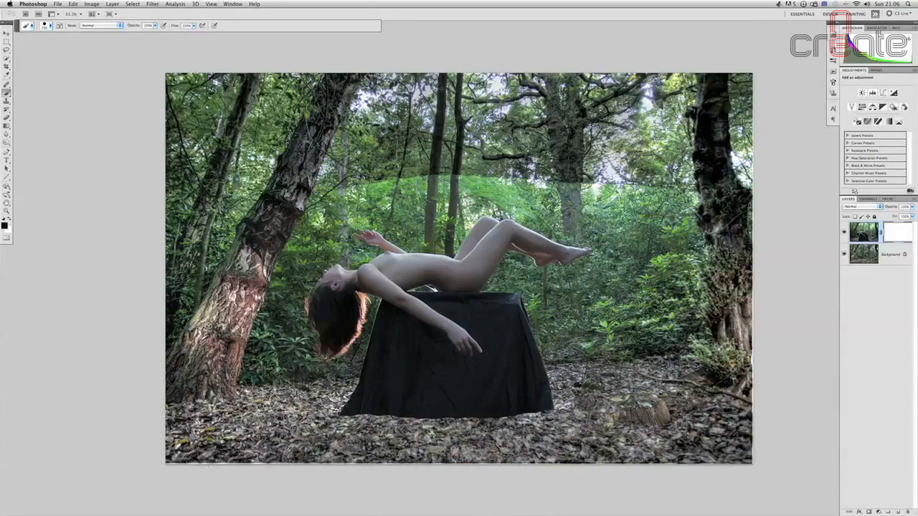
mouse_move(459, 179)
mouse_down()
mouse_move(667, 215)
mouse_move(667, 272)
mouse_up()
mouse_move(567, 431)
mouse_down()
mouse_move(552, 466)
mouse_move(328, 467)
mouse_up()
drag(301, 430, 251, 359)
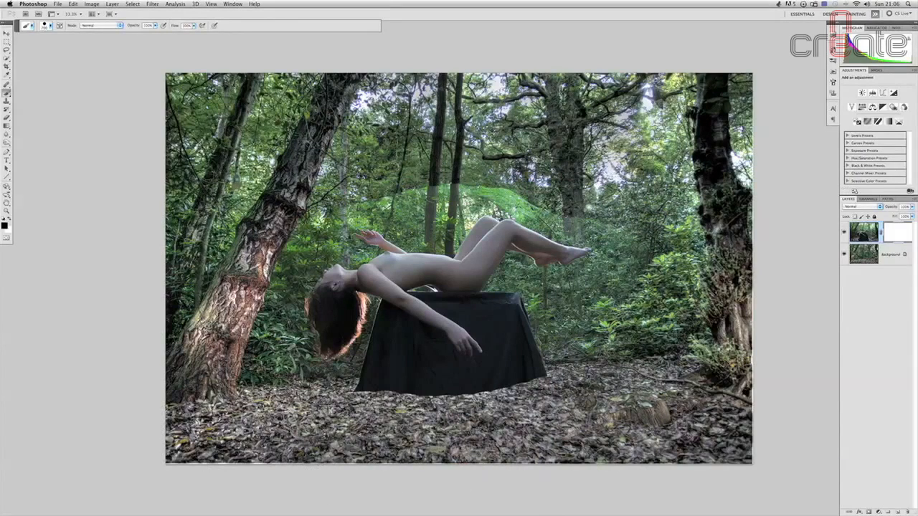
Mask out the remaining foliage beyond the feet and trim the cloth's lower corners with black strokes.
drag(617, 251, 638, 208)
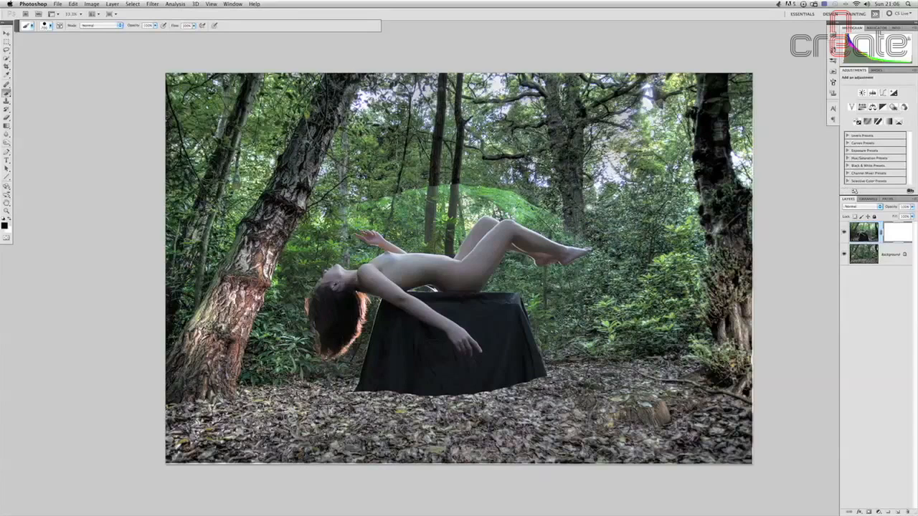
drag(594, 336, 549, 338)
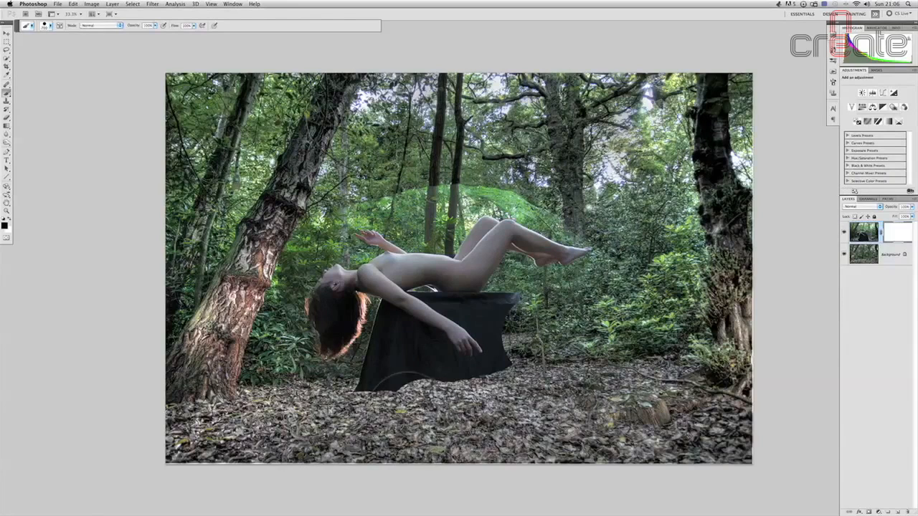
drag(430, 387, 359, 358)
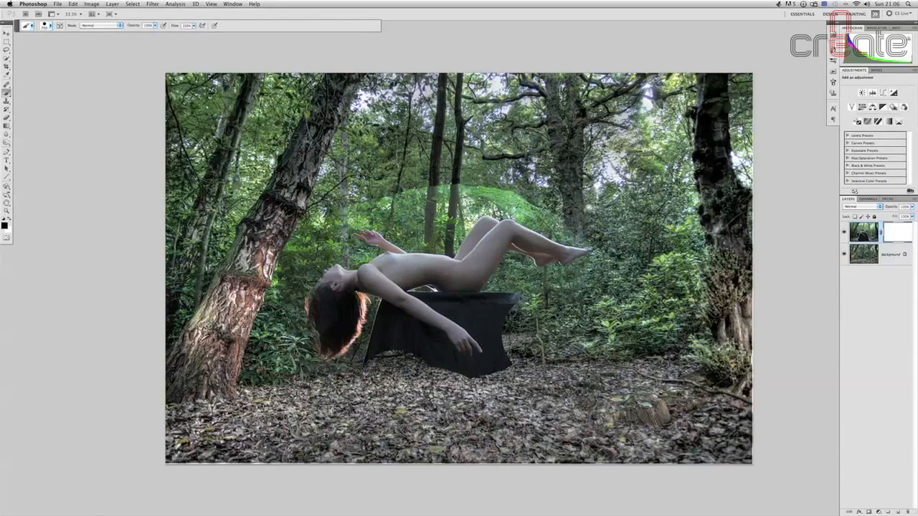
drag(252, 215, 288, 152)
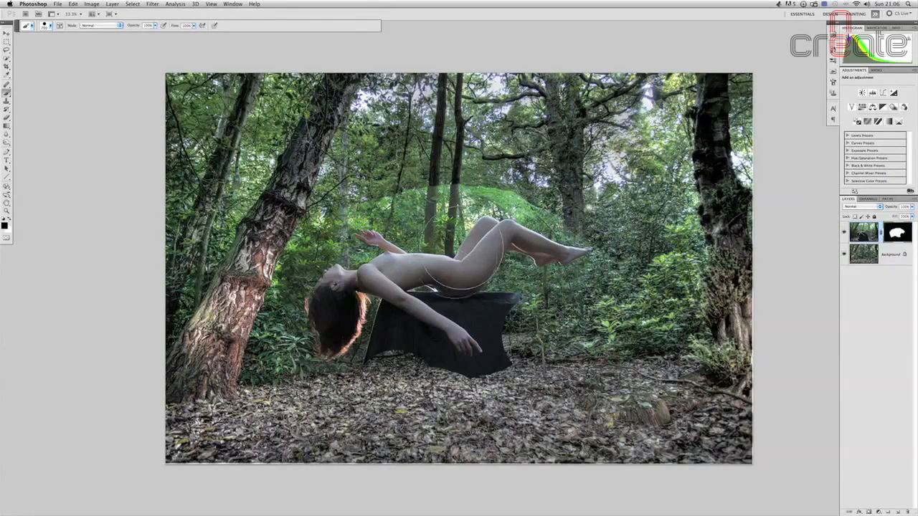
Try painting black on the mask over the model's legs, and restore them with white.
drag(497, 262, 503, 251)
drag(541, 281, 499, 307)
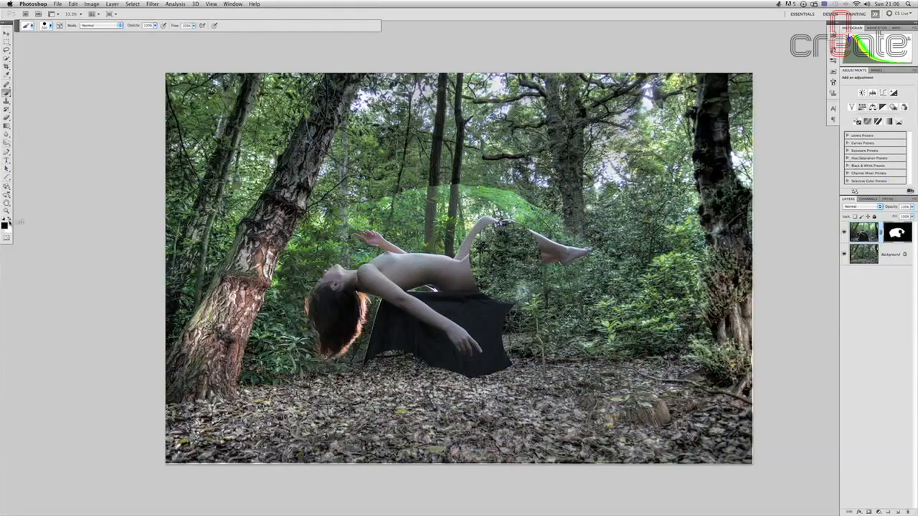
drag(509, 259, 495, 269)
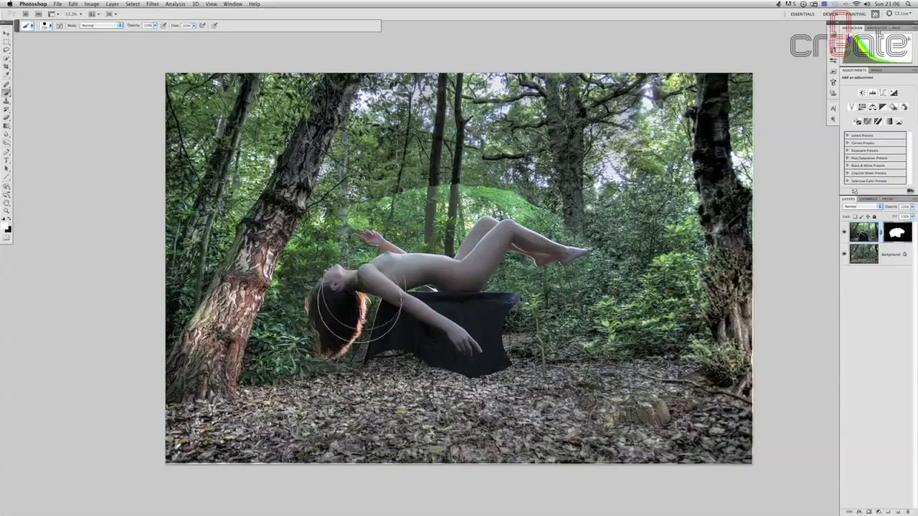
Reduce the brush's opacity and hardness, and undo a white test dab on the mask above the model.
scroll(381, 269, up, 4)
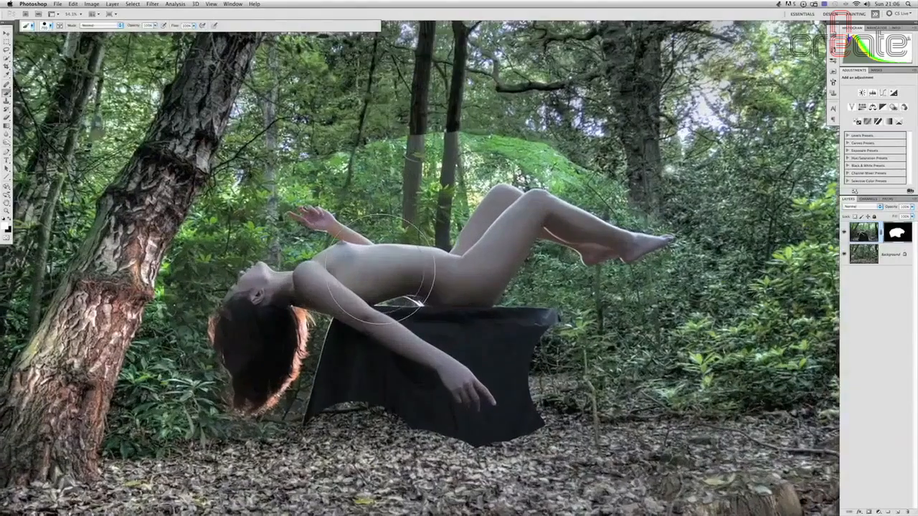
scroll(382, 269, down, 2)
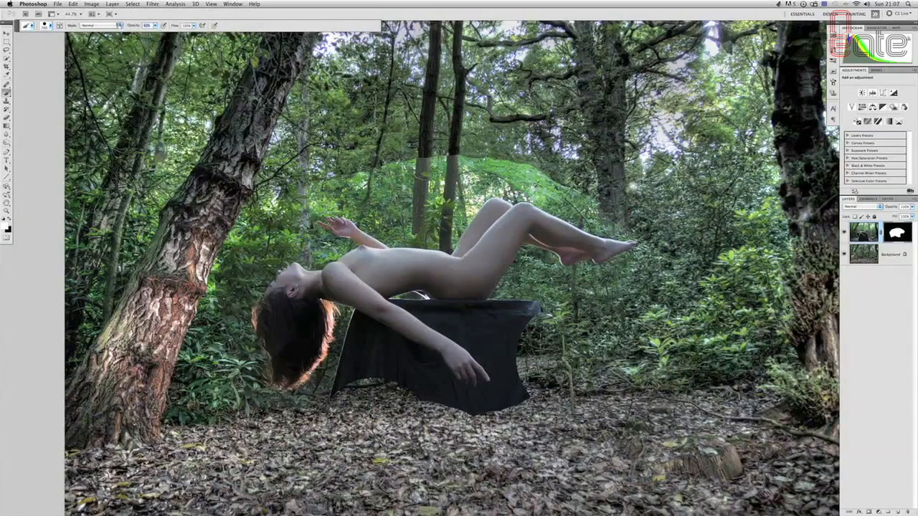
click(47, 27)
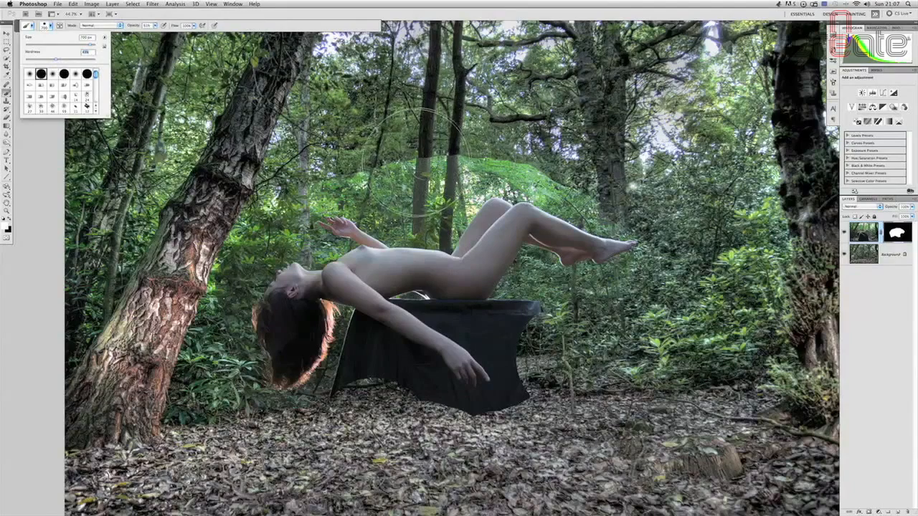
click(418, 156)
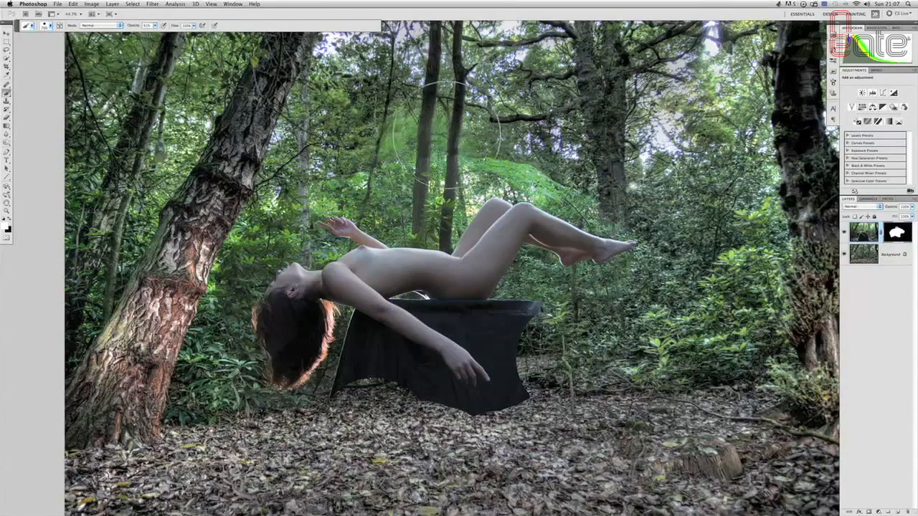
key(super+z)
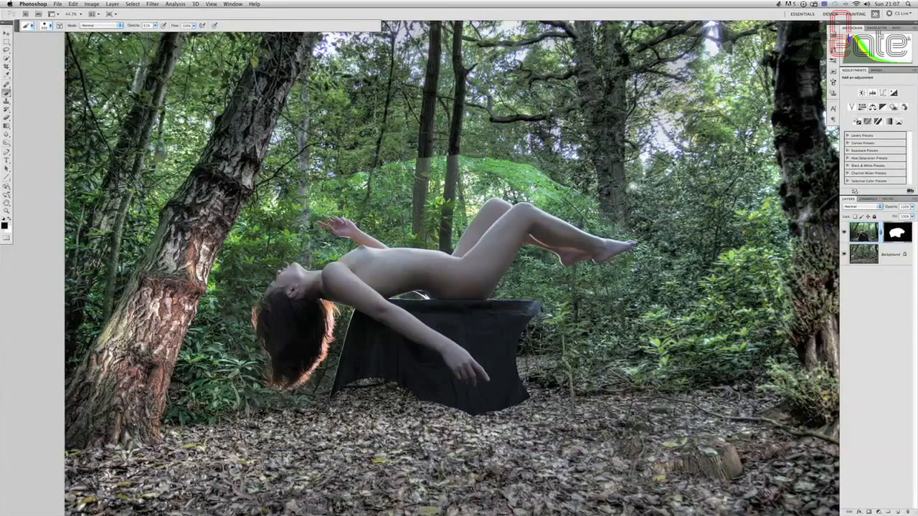
Blend away the bright green patch above the model and the cloth's lower edge with soft black strokes on the mask.
drag(397, 171, 418, 164)
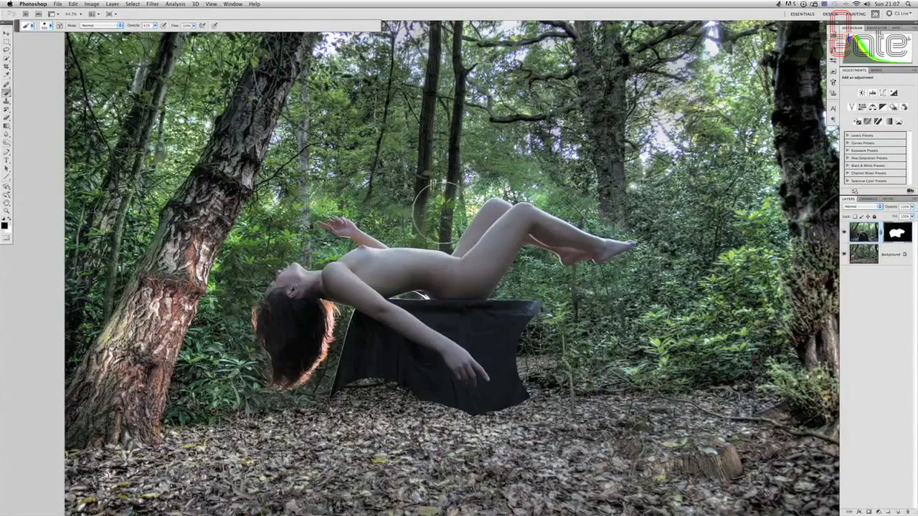
drag(420, 192, 386, 182)
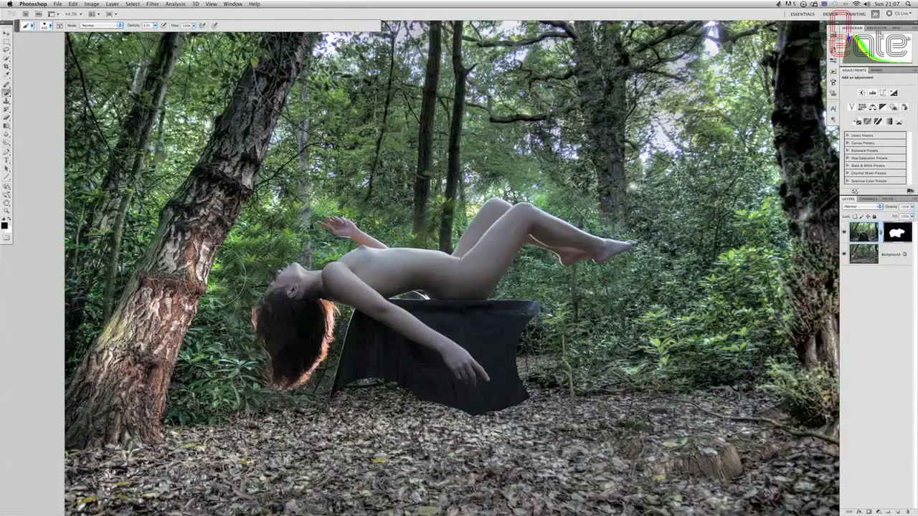
mouse_move(358, 391)
mouse_down()
mouse_move(363, 377)
mouse_move(348, 384)
mouse_move(396, 391)
mouse_up()
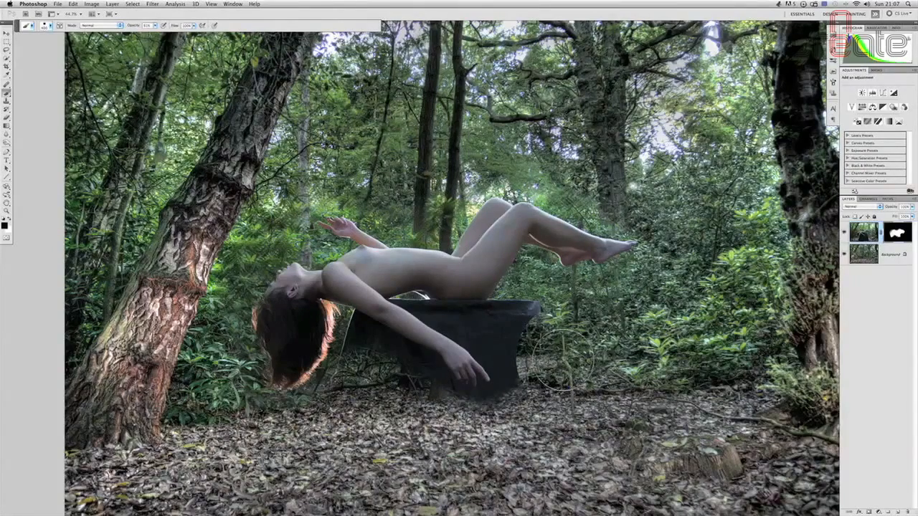
Mask out the cloth's protruding corner and outer edge below the model's legs with the soft black brush.
scroll(538, 387, up, 5)
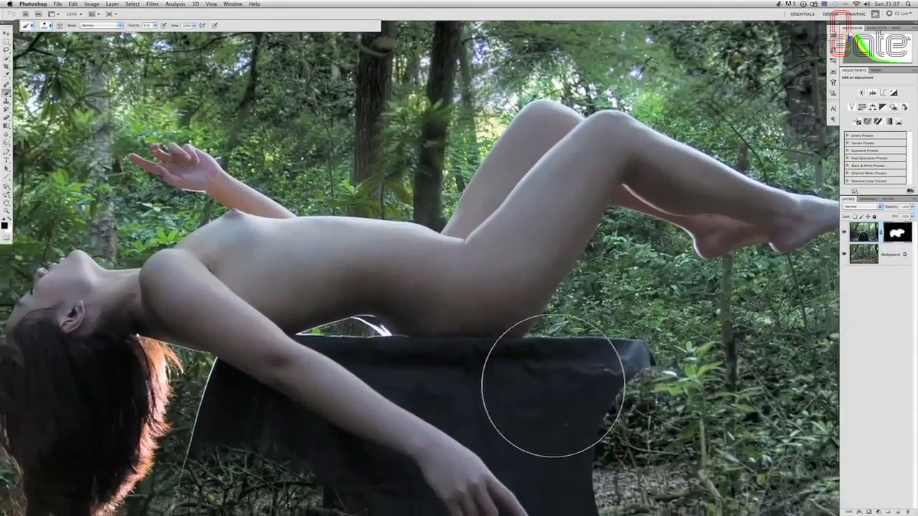
scroll(553, 385, down, 4)
scroll(617, 380, down, 2)
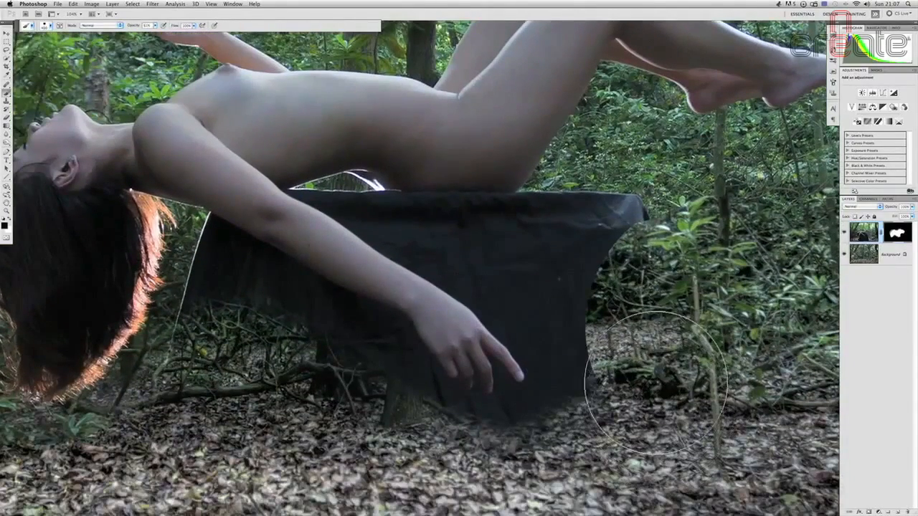
mouse_move(646, 394)
mouse_down()
mouse_move(545, 417)
mouse_move(647, 415)
mouse_up()
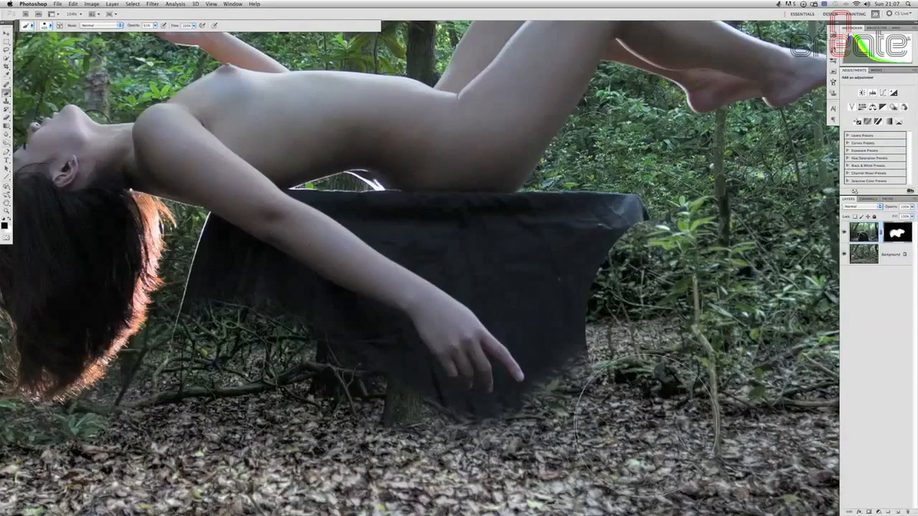
mouse_move(644, 281)
mouse_down()
mouse_move(640, 255)
mouse_move(646, 262)
mouse_move(706, 243)
mouse_move(672, 227)
mouse_move(691, 220)
mouse_up()
Blend the original foliage around the model's feet, above the knees and near the raised hand into the background.
scroll(691, 222, right, 8)
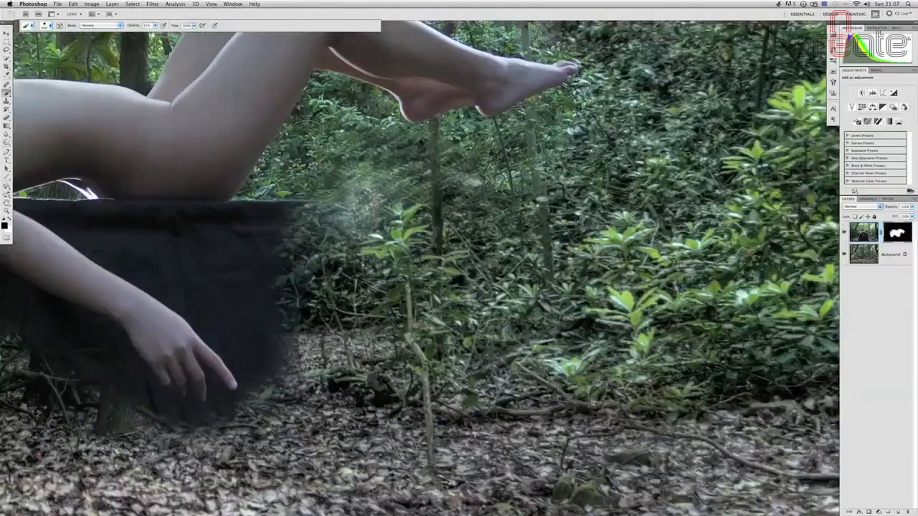
scroll(690, 222, up, 5)
scroll(590, 305, down, 2)
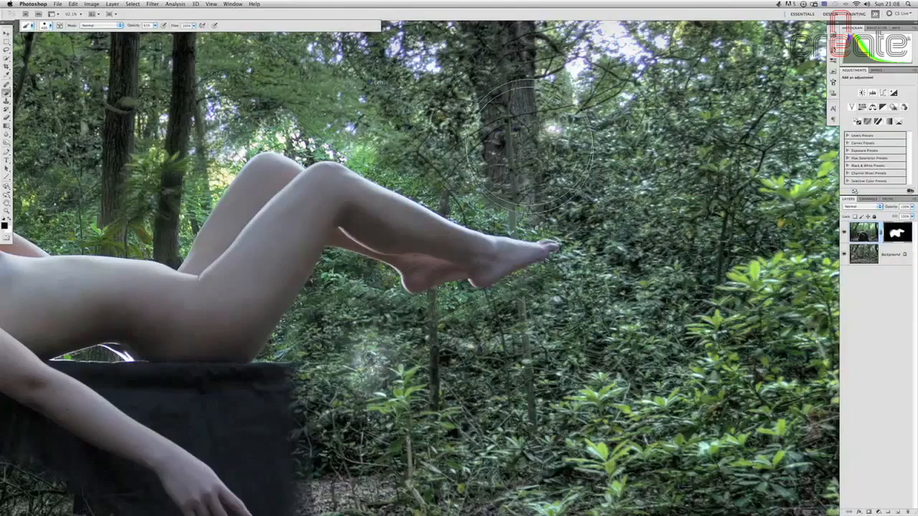
scroll(474, 183, left, 10)
scroll(492, 186, right, 6)
scroll(492, 193, up, 3)
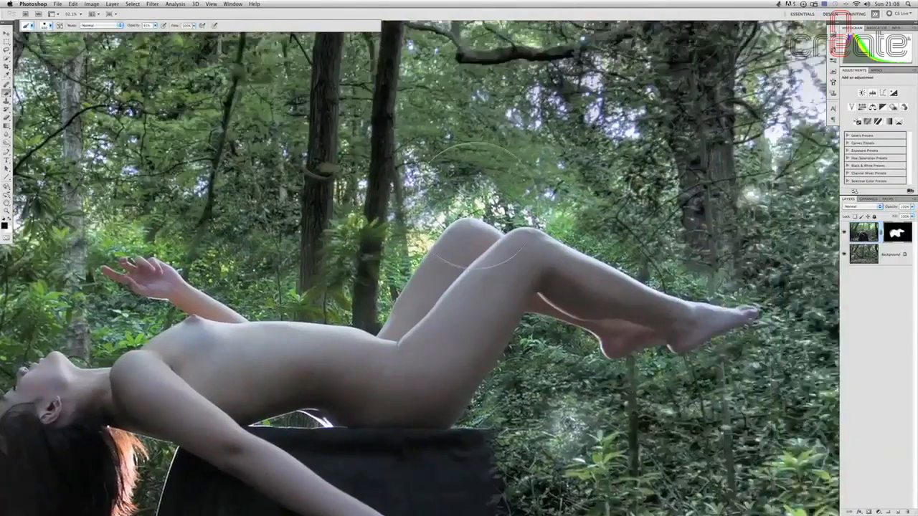
scroll(475, 207, down, 3)
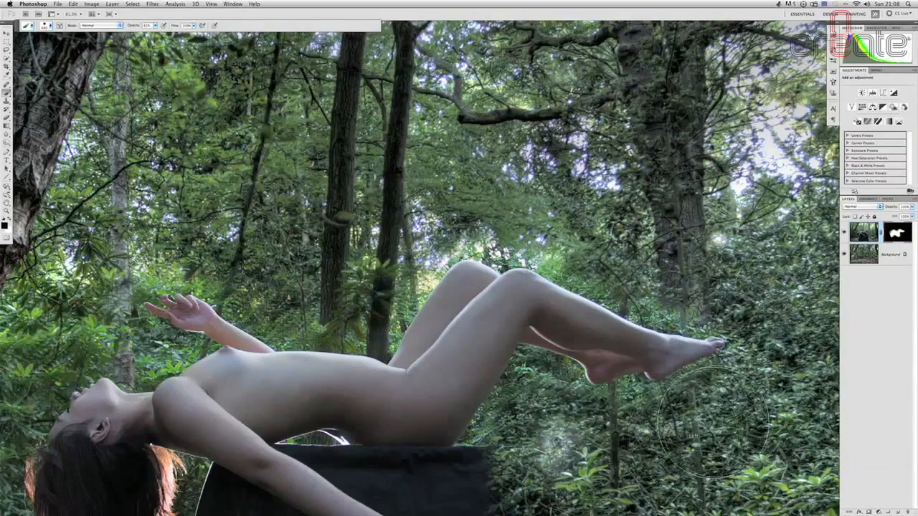
drag(141, 266, 229, 260)
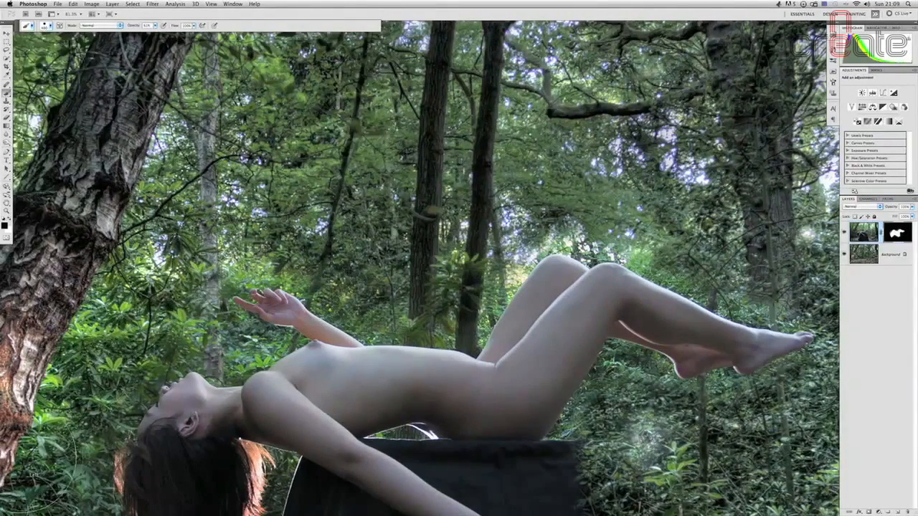
Try masking out the cloth beneath the hanging forearm with the large brush, and undo the stroke.
scroll(82, 419, down, 3)
scroll(47, 326, down, 3)
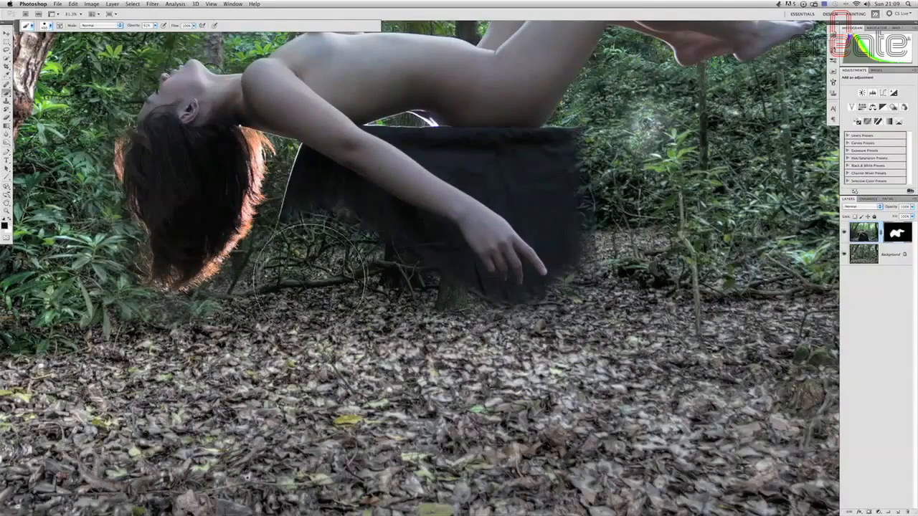
scroll(363, 225, up, 2)
scroll(388, 223, up, 6)
scroll(614, 263, up, 1)
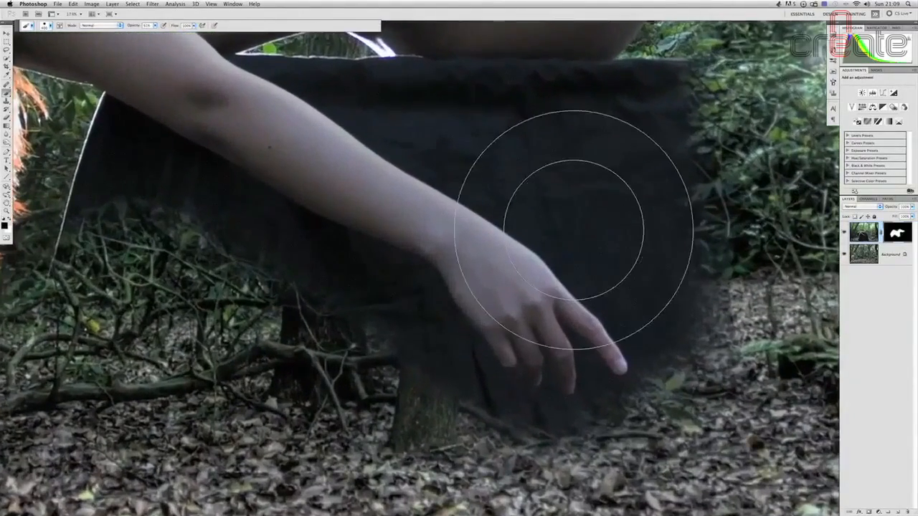
scroll(590, 230, down, 3)
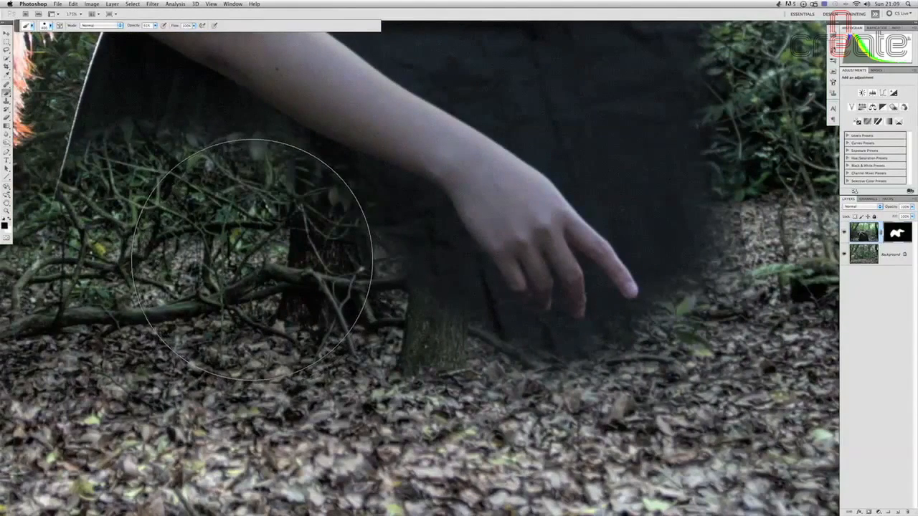
mouse_move(281, 274)
mouse_down()
mouse_move(303, 277)
mouse_move(274, 267)
mouse_move(334, 287)
mouse_move(293, 268)
mouse_move(314, 268)
mouse_move(220, 242)
mouse_move(220, 226)
mouse_move(218, 237)
mouse_move(205, 225)
mouse_move(228, 231)
mouse_move(264, 290)
mouse_move(250, 296)
mouse_move(256, 321)
mouse_up()
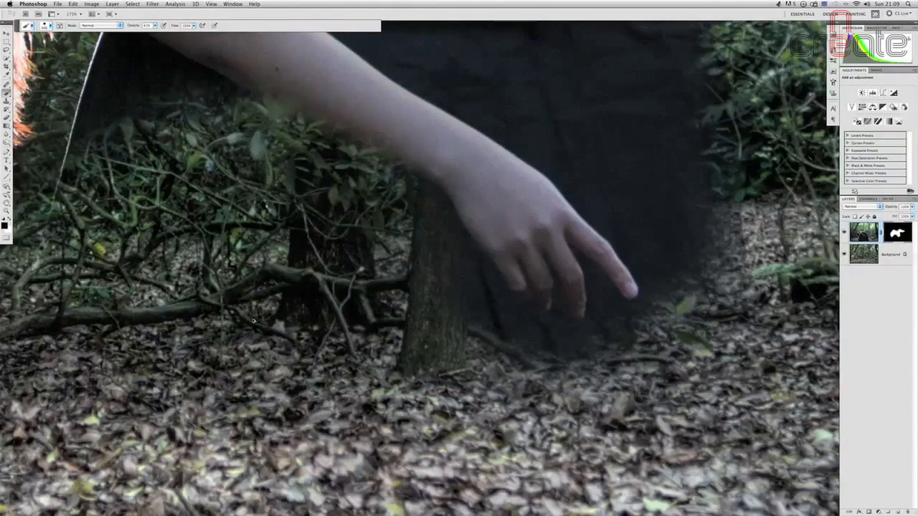
key(super+z)
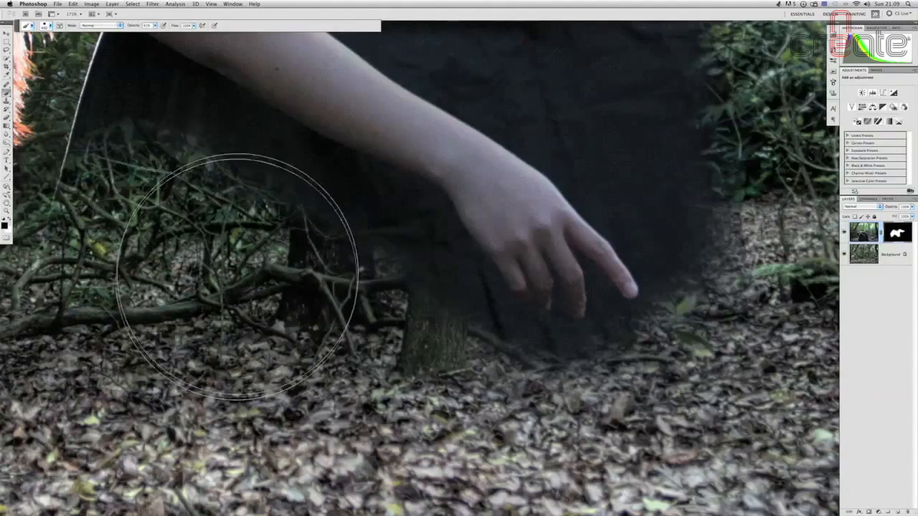
Shrink the brush and mask out the cloth beneath the hanging forearm and below the fingers.
key(bracketleft)
key(bracketleft)
key(bracketleft)
key(bracketleft)
key(bracketleft)
key(bracketleft)
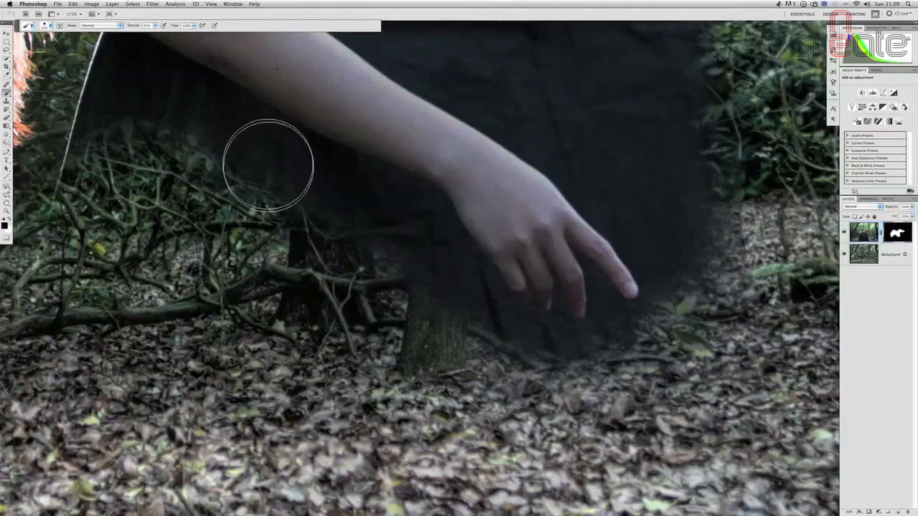
mouse_move(197, 155)
mouse_down()
mouse_move(333, 245)
mouse_move(216, 169)
mouse_move(353, 248)
mouse_move(236, 180)
mouse_move(374, 244)
mouse_move(292, 202)
mouse_move(320, 203)
mouse_move(245, 190)
mouse_move(273, 190)
mouse_move(330, 219)
mouse_move(227, 170)
mouse_move(320, 208)
mouse_move(245, 168)
mouse_move(311, 190)
mouse_move(263, 164)
mouse_move(353, 198)
mouse_move(398, 225)
mouse_move(435, 276)
mouse_move(421, 296)
mouse_up()
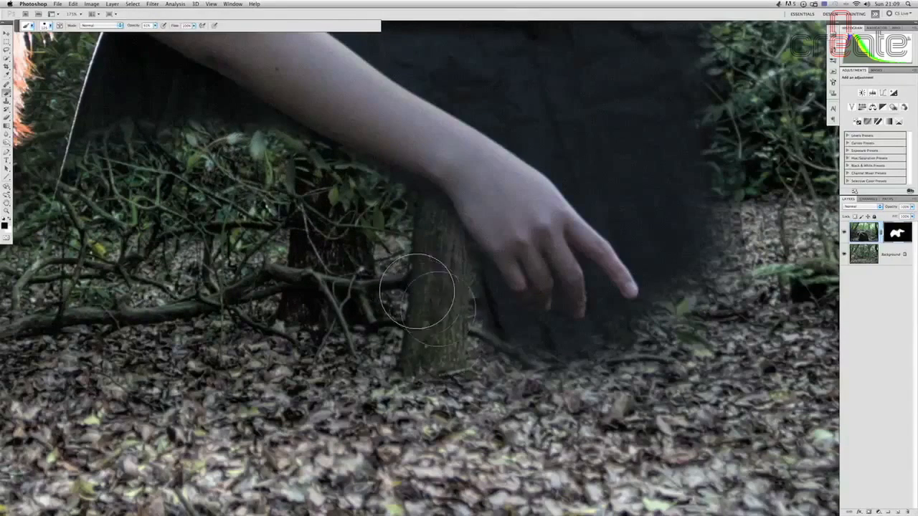
mouse_move(605, 386)
mouse_down()
mouse_move(454, 337)
mouse_move(440, 292)
mouse_move(473, 341)
mouse_move(449, 306)
mouse_up()
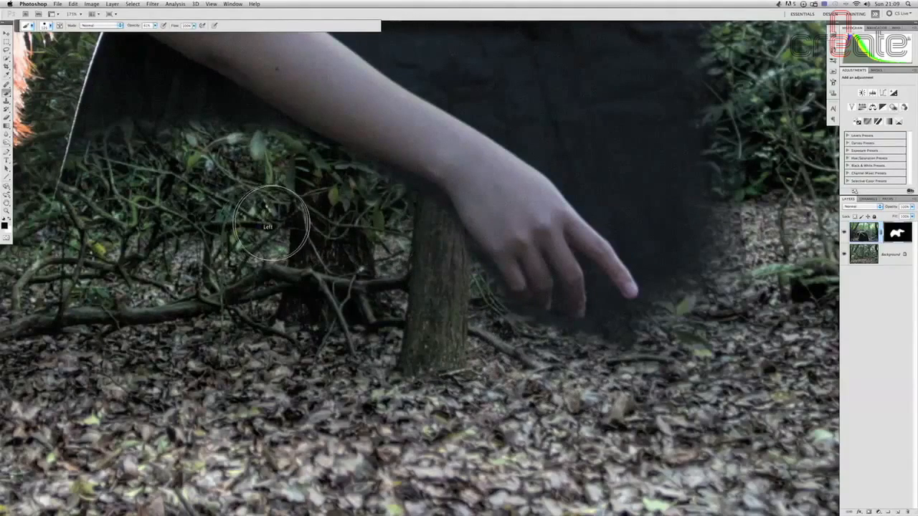
Mask out the leftover cloth and bright edge line between the hanging hair and the underside of the upper arm.
scroll(176, 176, up, 2)
scroll(188, 179, left, 2)
mouse_move(240, 215)
mouse_down()
mouse_move(215, 150)
mouse_move(301, 147)
mouse_move(294, 132)
mouse_move(178, 129)
mouse_move(167, 108)
mouse_move(115, 183)
mouse_up()
drag(138, 131, 143, 165)
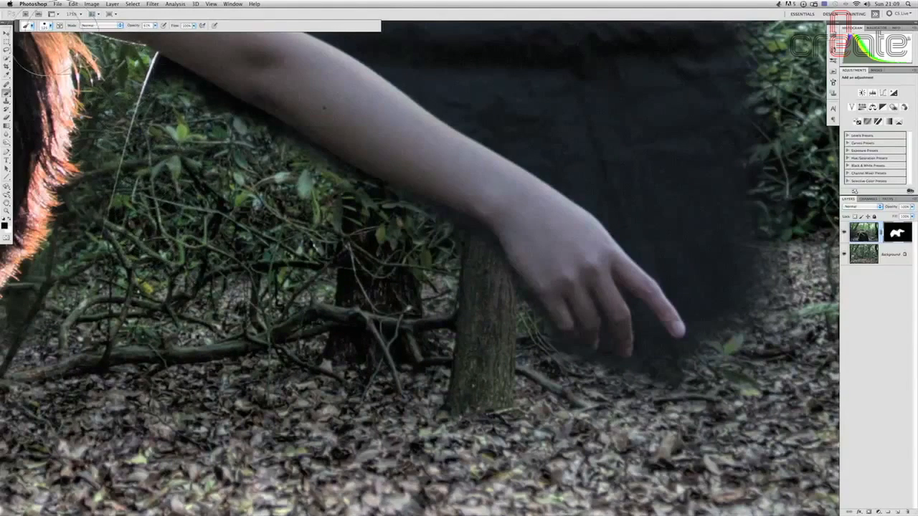
scroll(174, 112, up, 5)
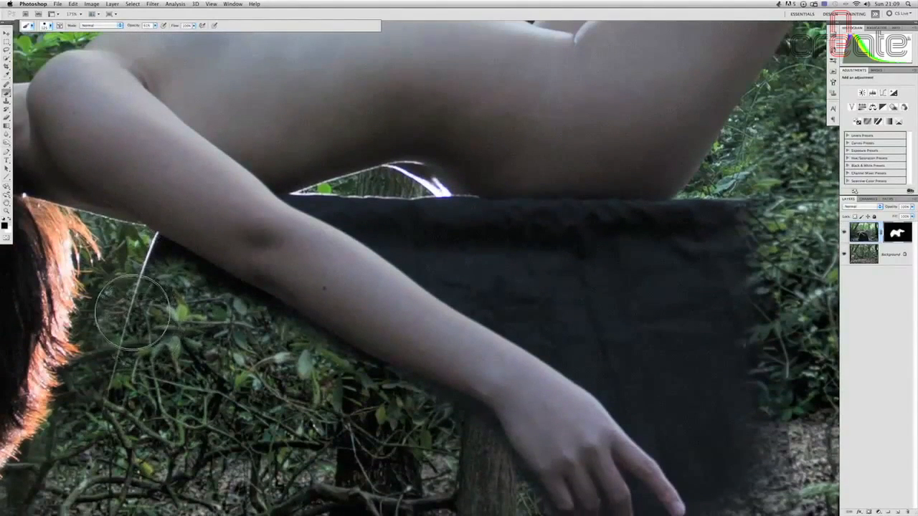
mouse_move(137, 310)
mouse_down()
mouse_move(125, 409)
mouse_move(146, 296)
mouse_move(131, 424)
mouse_move(139, 279)
mouse_move(185, 327)
mouse_move(133, 285)
mouse_move(161, 317)
mouse_move(141, 278)
mouse_move(150, 374)
mouse_move(142, 297)
mouse_move(136, 435)
mouse_move(134, 407)
mouse_up()
scroll(135, 413, down, 4)
scroll(135, 413, left, 4)
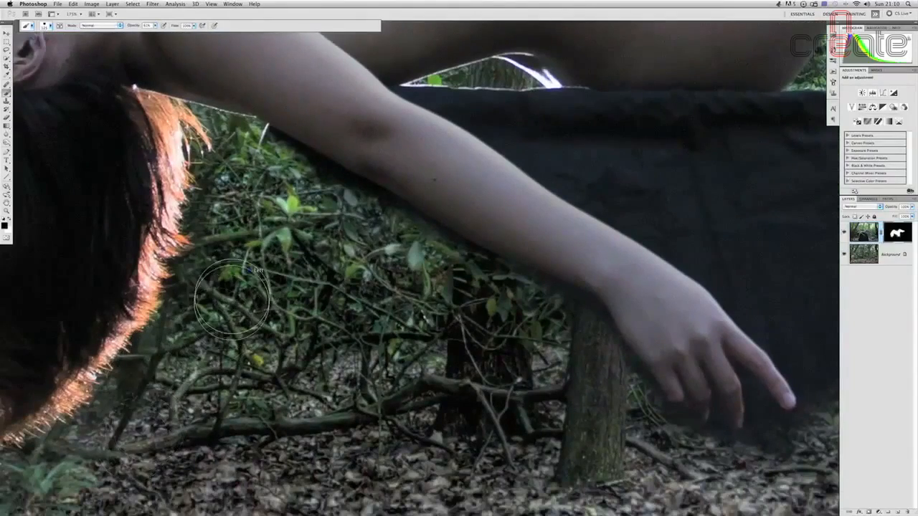
Blend the original foliage around the tip and outer side of the hanging hair into the background.
scroll(242, 308, down, 5)
scroll(241, 308, down, 10)
scroll(241, 309, left, 7)
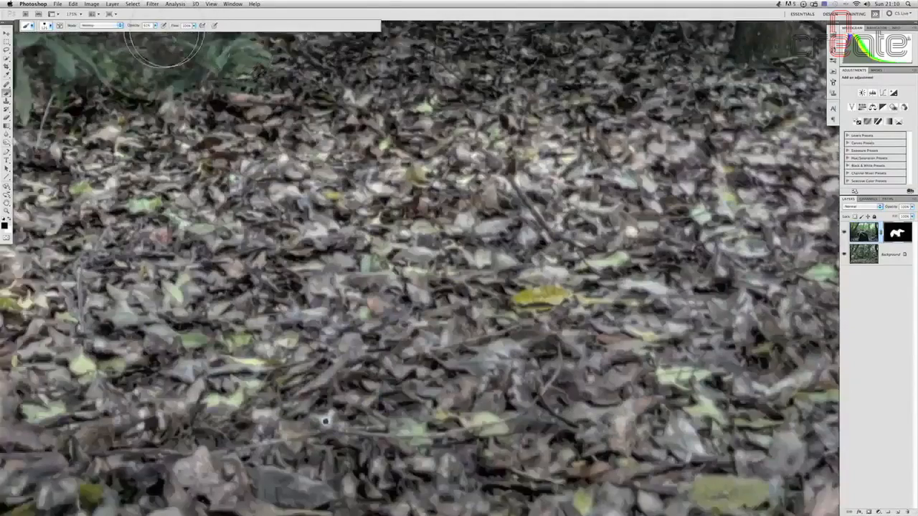
scroll(242, 308, up, 4)
scroll(294, 326, up, 9)
scroll(294, 327, right, 3)
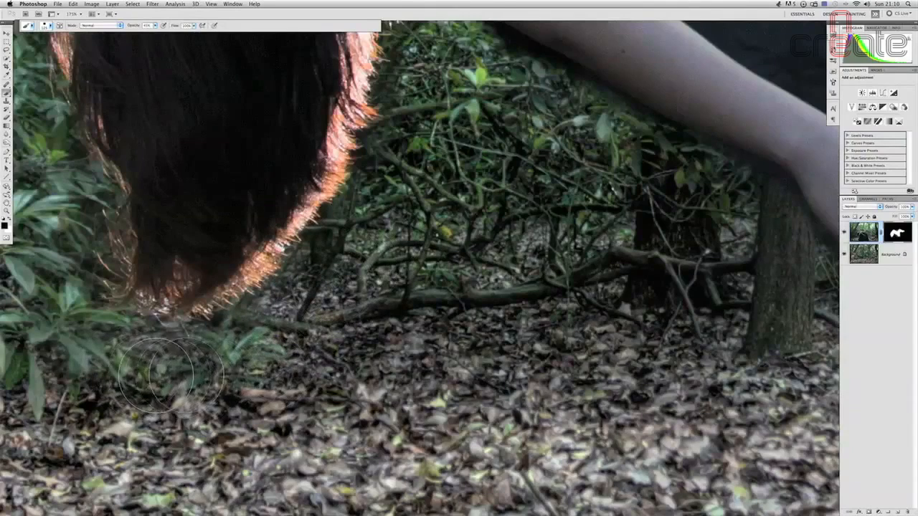
scroll(183, 366, up, 5)
scroll(183, 366, left, 7)
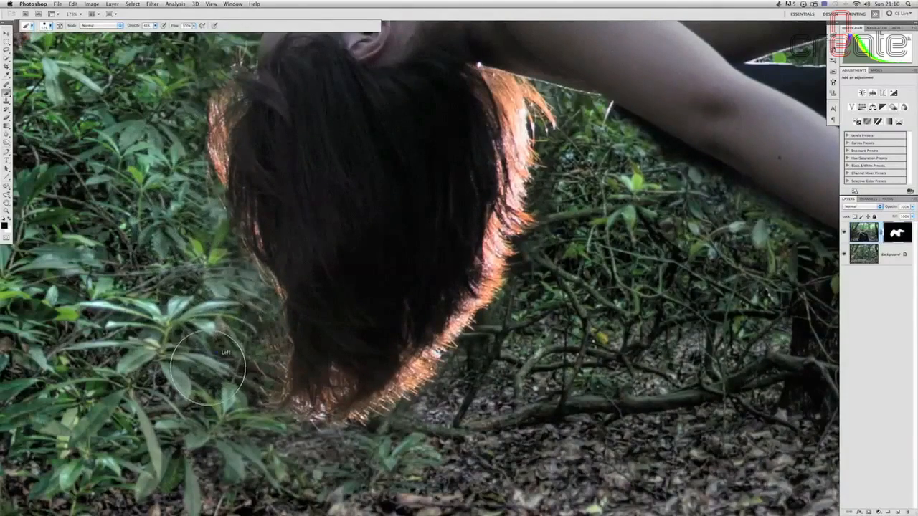
scroll(230, 337, up, 8)
mouse_move(216, 226)
mouse_down()
mouse_move(234, 199)
mouse_move(237, 217)
mouse_move(218, 240)
mouse_move(244, 189)
mouse_move(216, 239)
mouse_move(203, 194)
mouse_move(232, 224)
mouse_move(221, 270)
mouse_up()
Shrink the brush and blend the original foliage above the face and below the raised hand into the background.
key(bracketleft)
key(bracketleft)
key(bracketleft)
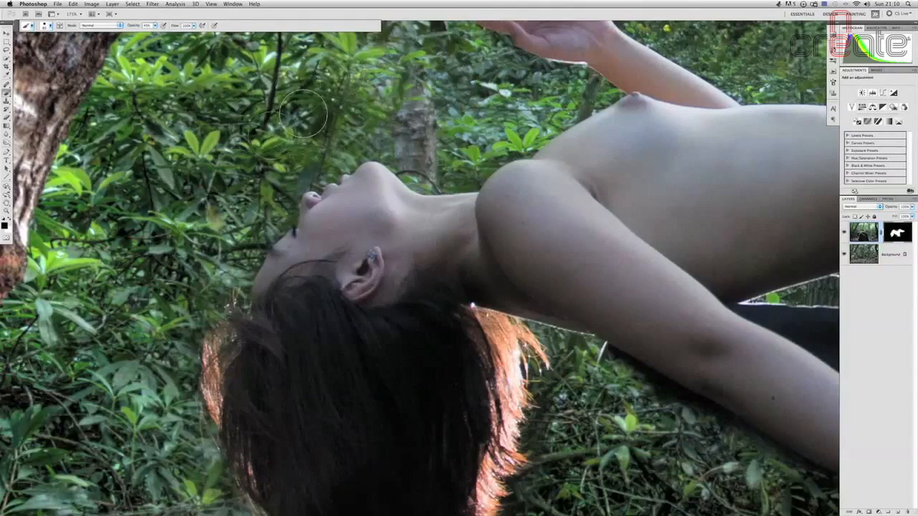
drag(332, 96, 257, 144)
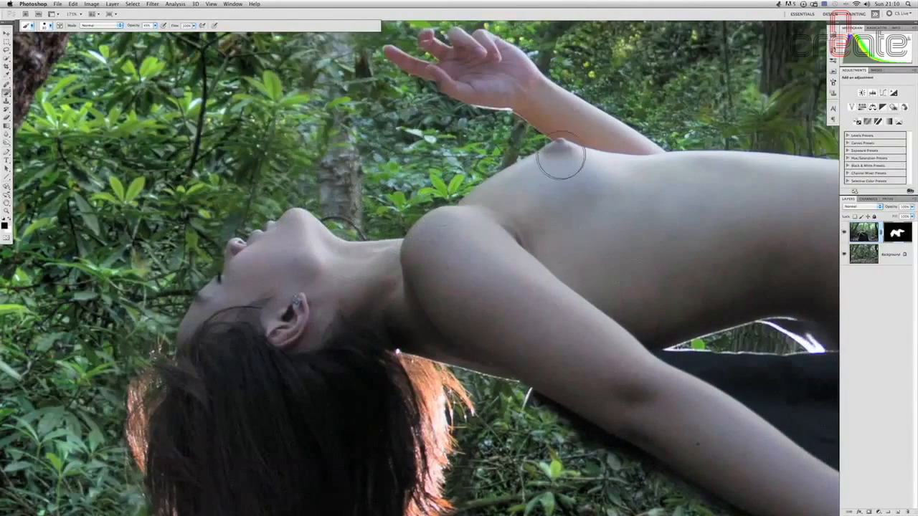
scroll(724, 159, up, 3)
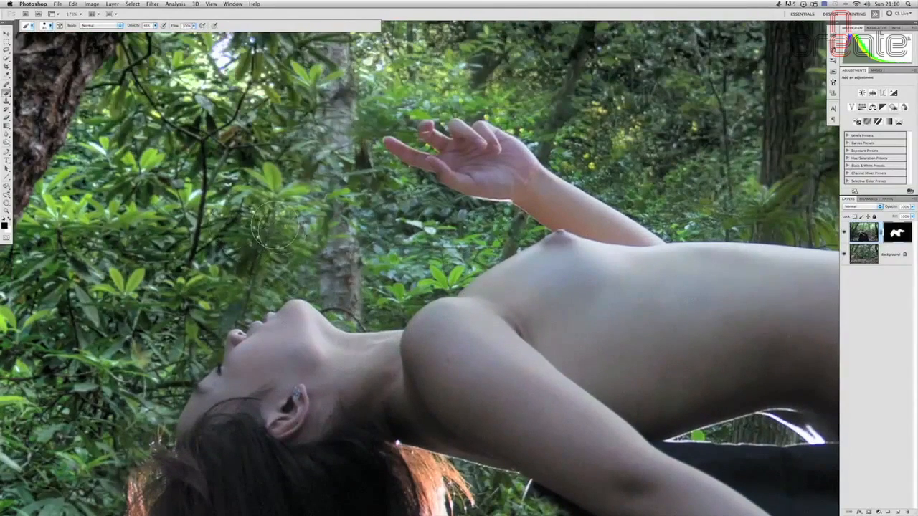
mouse_move(315, 198)
mouse_down()
mouse_move(283, 237)
mouse_move(346, 260)
mouse_move(467, 242)
mouse_up()
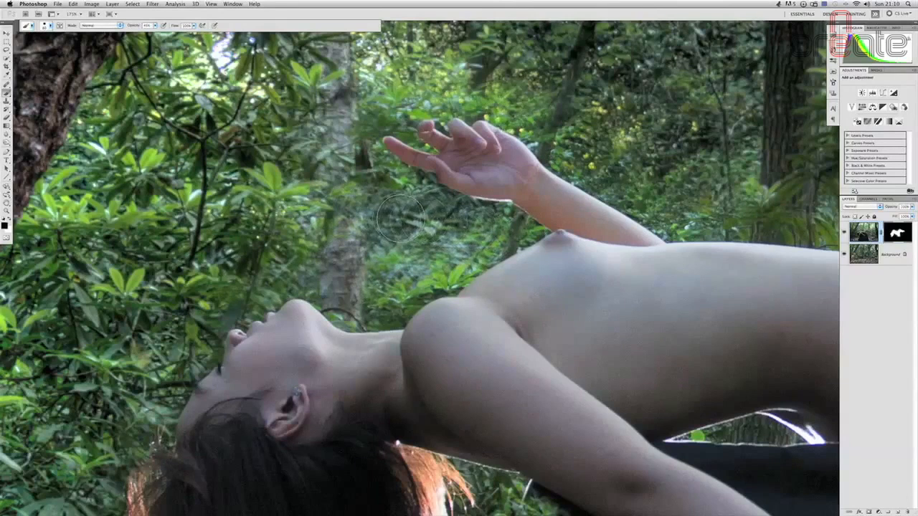
drag(349, 176, 334, 123)
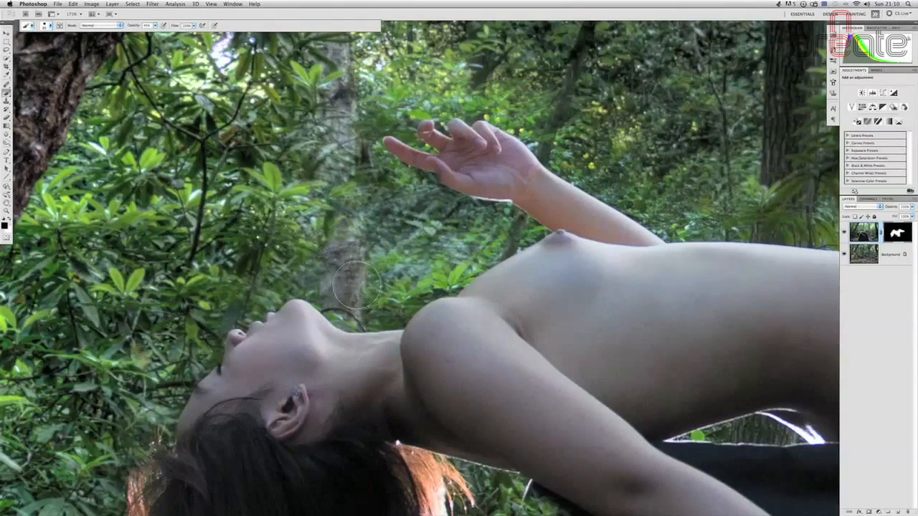
drag(419, 214, 410, 246)
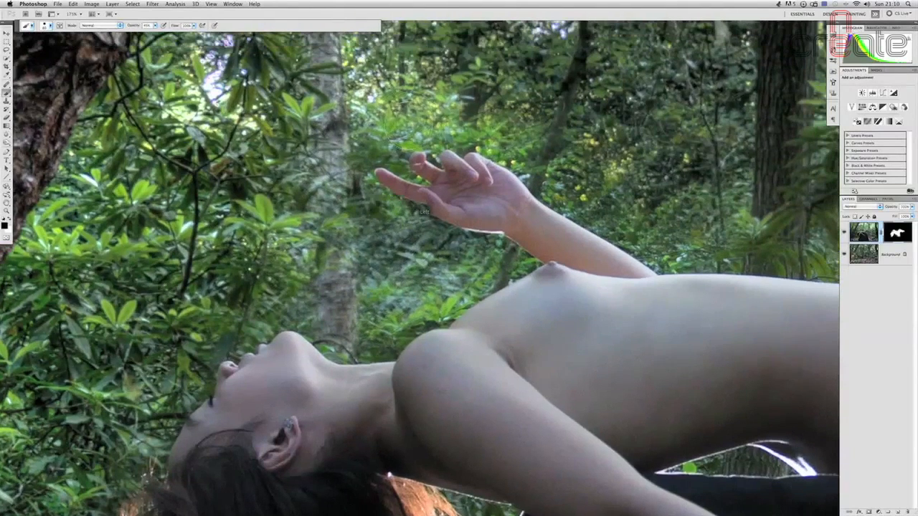
Blend the foliage above the torso, between the raised arm and the tree trunks, into the background.
scroll(389, 116, up, 1)
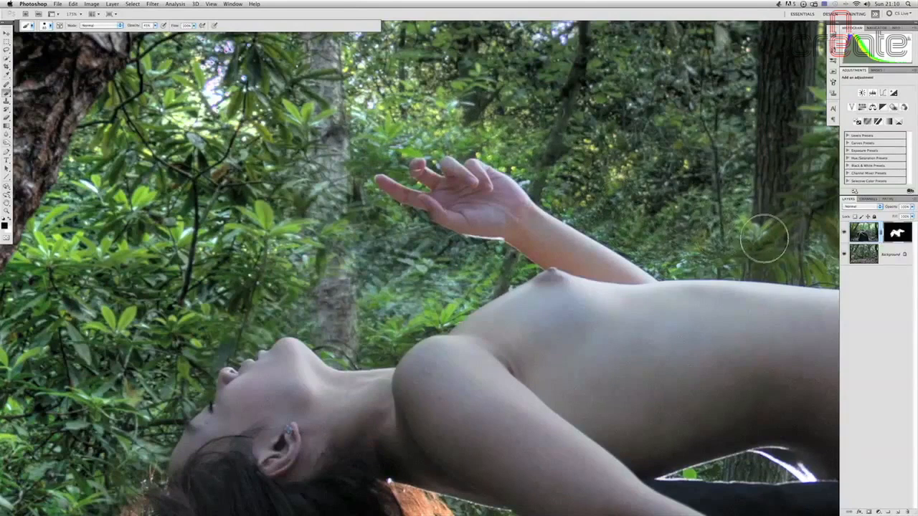
scroll(534, 132, up, 1)
scroll(619, 273, right, 7)
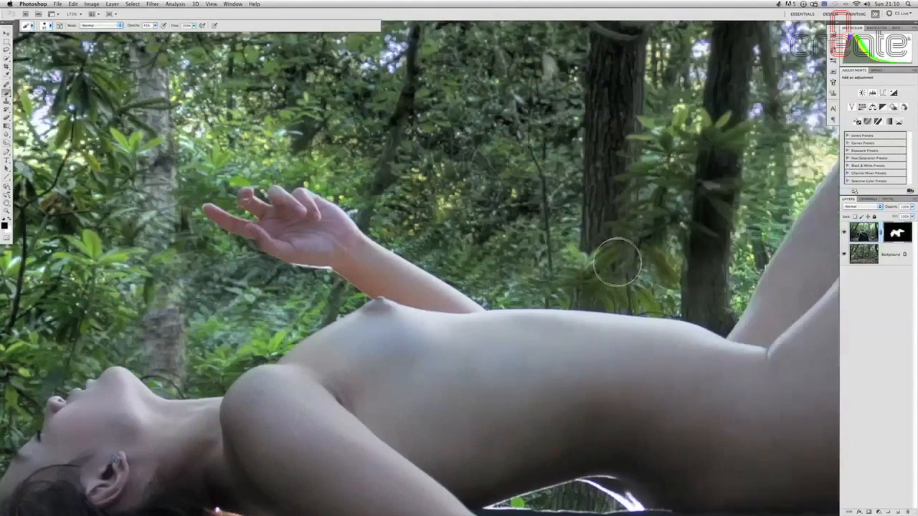
click(444, 271)
mouse_move(537, 271)
mouse_down()
mouse_move(632, 286)
mouse_move(694, 173)
mouse_up()
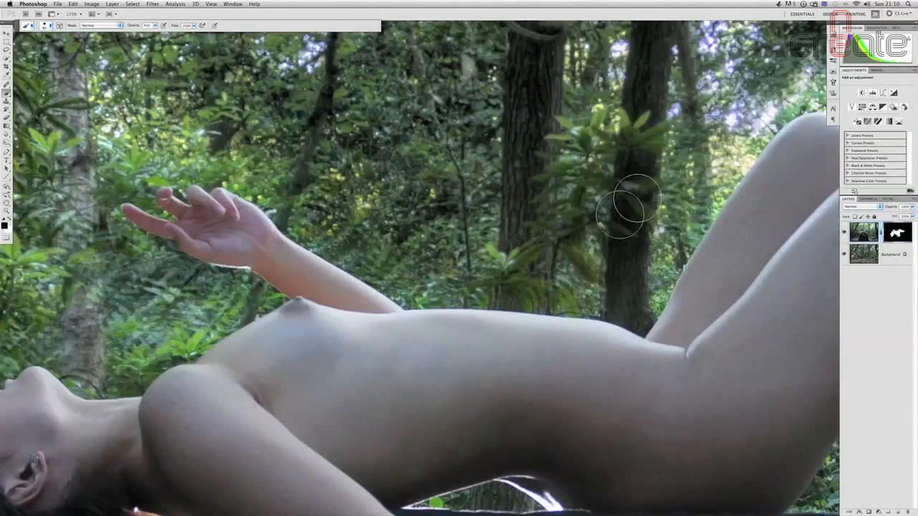
Blend the original trees and foliage above the knees and shins into the background.
scroll(615, 168, up, 3)
scroll(615, 167, right, 5)
scroll(610, 244, up, 2)
scroll(610, 244, right, 1)
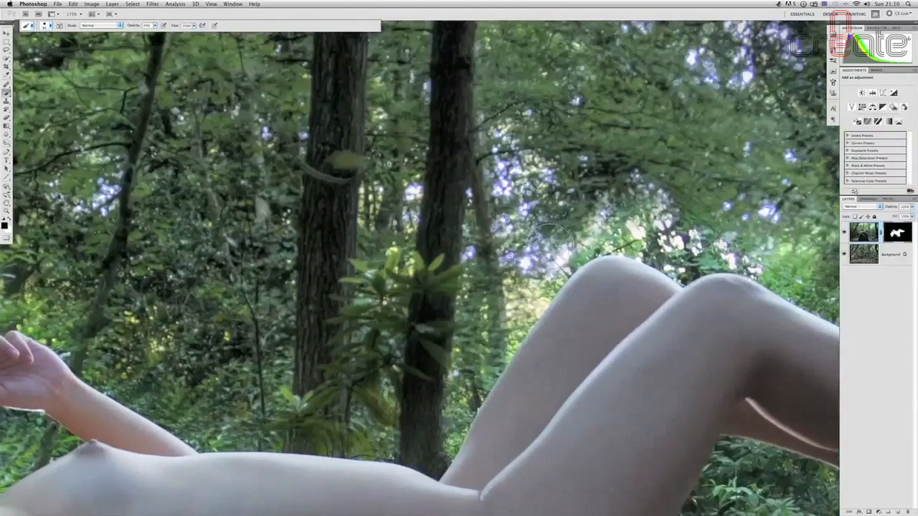
scroll(681, 251, right, 8)
scroll(681, 251, up, 3)
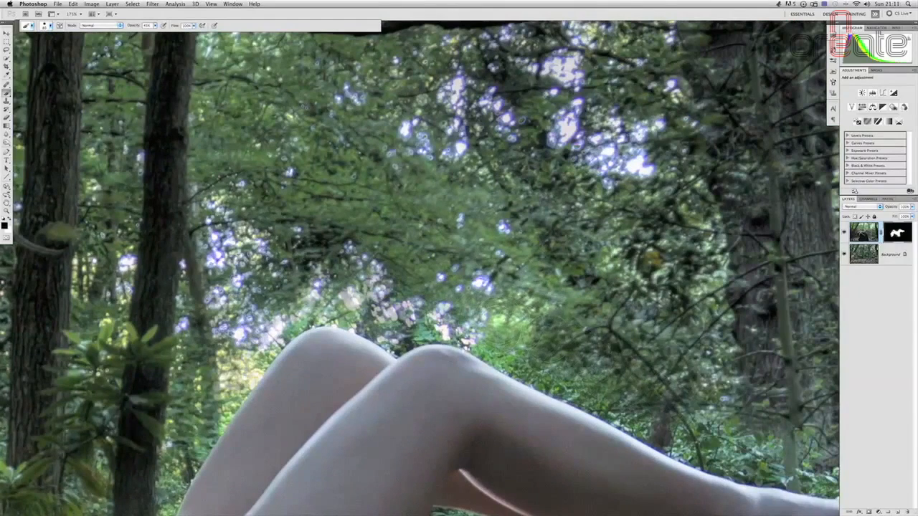
scroll(610, 355, right, 5)
scroll(610, 355, down, 1)
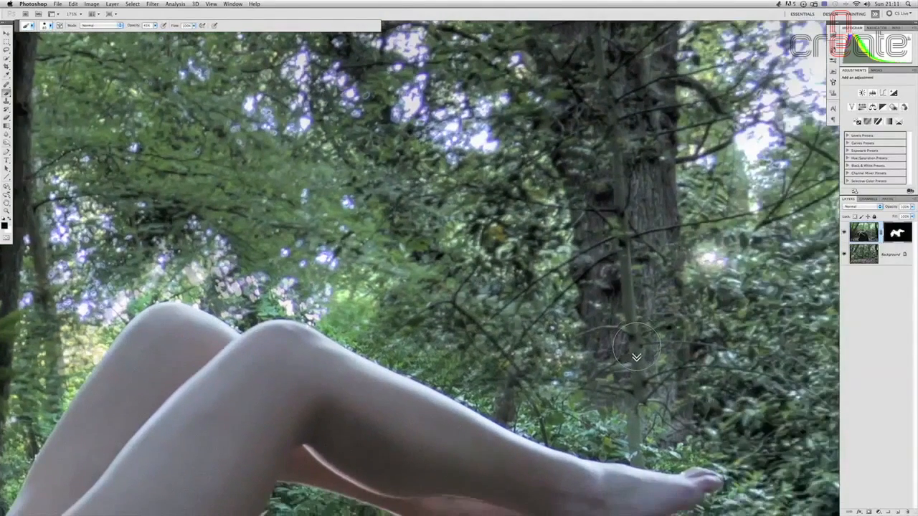
mouse_move(495, 370)
mouse_down()
mouse_move(532, 393)
mouse_move(690, 414)
mouse_move(484, 351)
mouse_up()
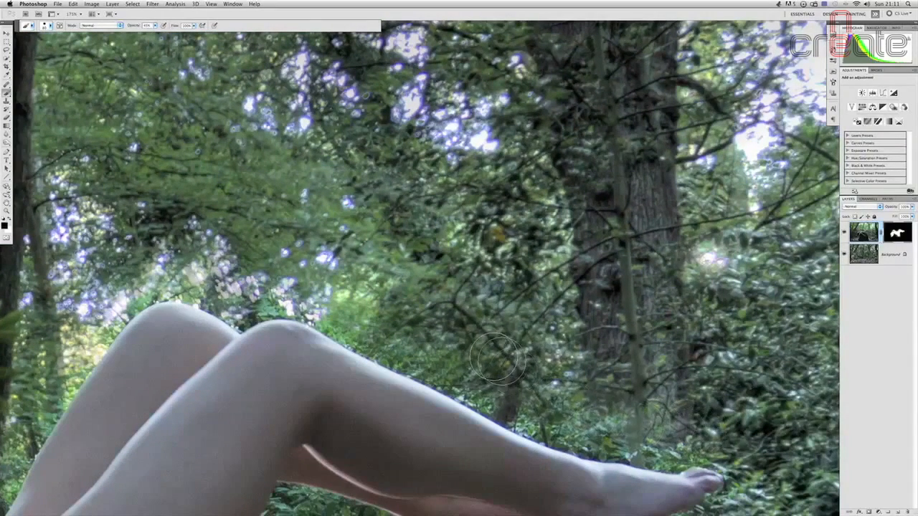
Blend the foliage beyond the toes and beneath the feet and calves into the background.
scroll(723, 422, right, 15)
scroll(723, 422, down, 5)
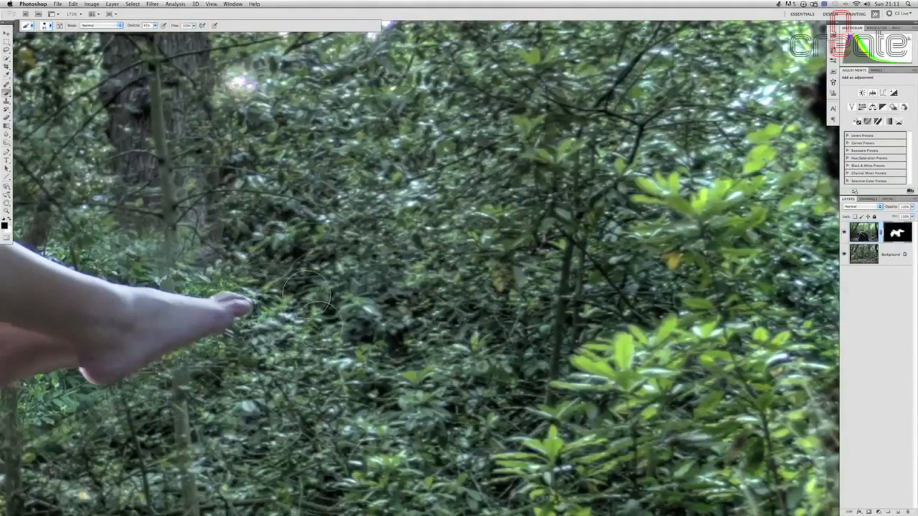
scroll(246, 385, left, 8)
scroll(246, 385, down, 2)
click(328, 343)
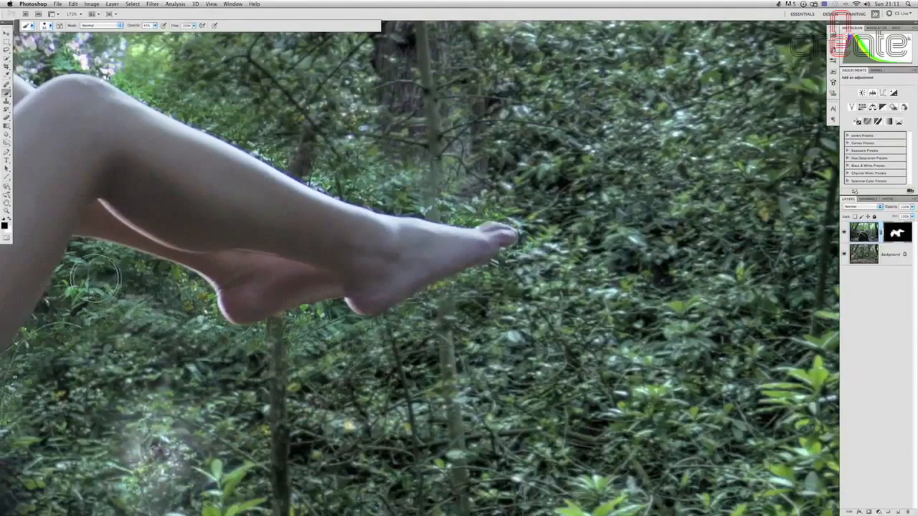
drag(216, 379, 471, 235)
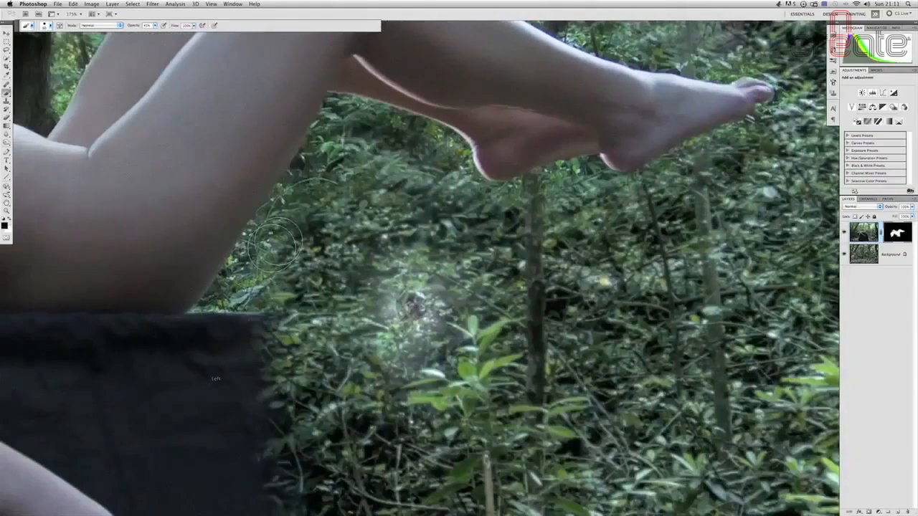
Mask out the cloth's outer part below the thighs and down to the hanging fingertips.
mouse_move(236, 359)
mouse_down()
mouse_move(211, 332)
mouse_move(263, 283)
mouse_move(246, 464)
mouse_move(287, 387)
mouse_up()
key(super+minus)
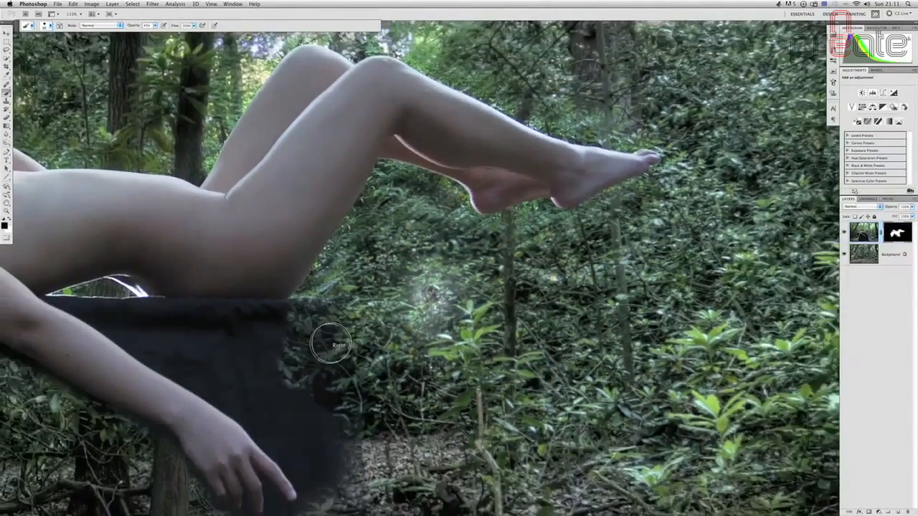
scroll(319, 348, left, 3)
right_click(330, 344)
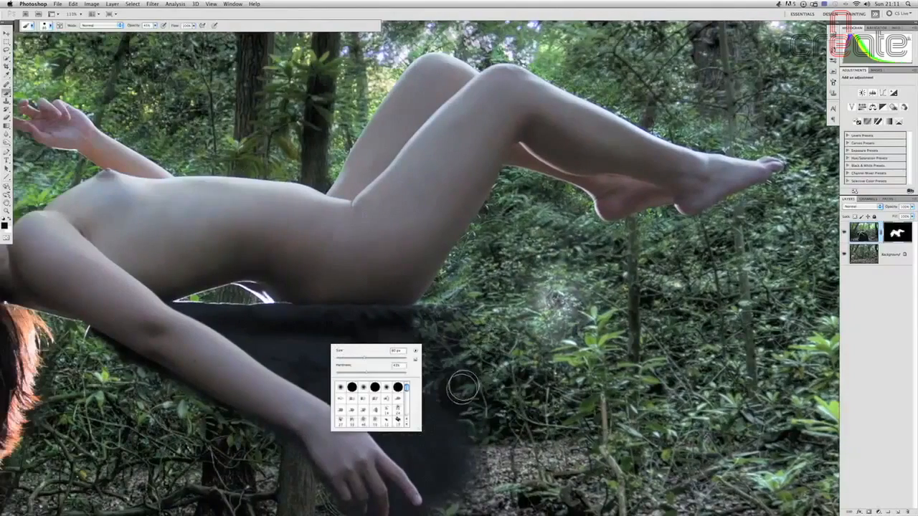
key(Return)
drag(411, 280, 476, 235)
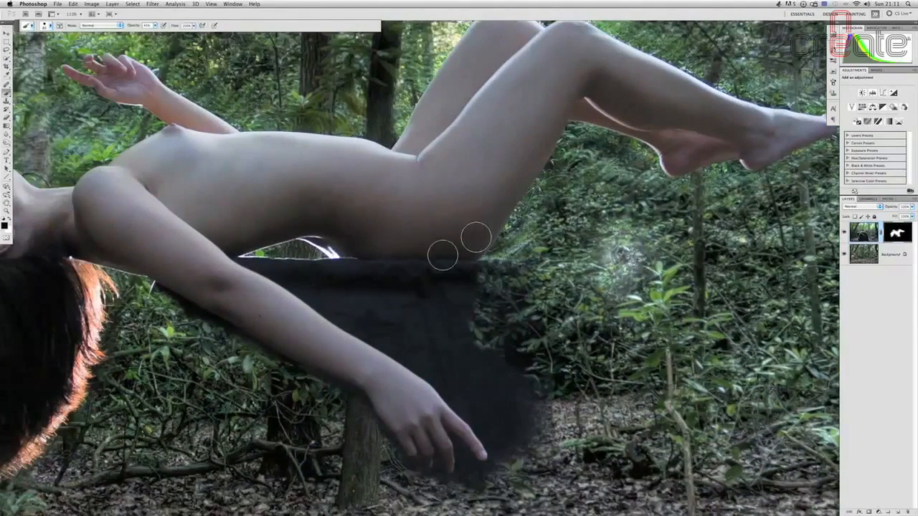
mouse_move(513, 351)
mouse_down()
mouse_move(519, 385)
mouse_move(502, 401)
mouse_move(528, 421)
mouse_move(452, 355)
mouse_move(476, 387)
mouse_up()
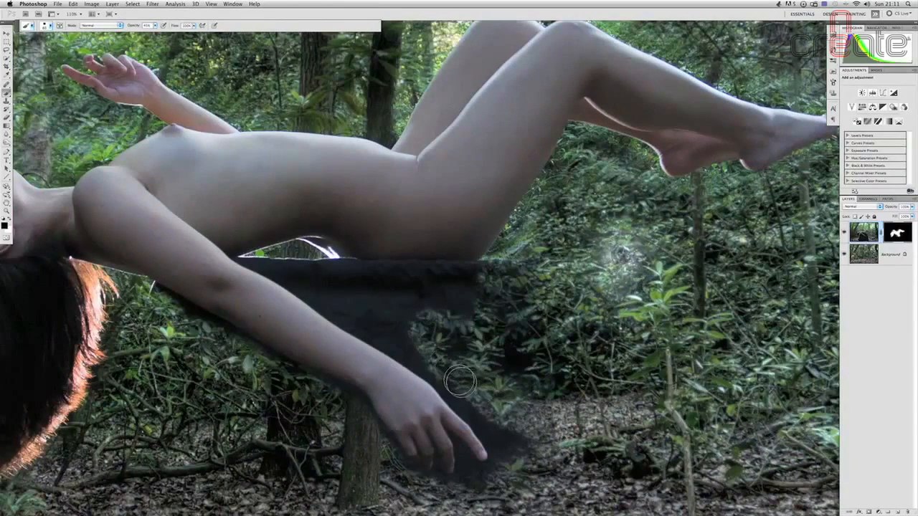
drag(518, 434, 474, 387)
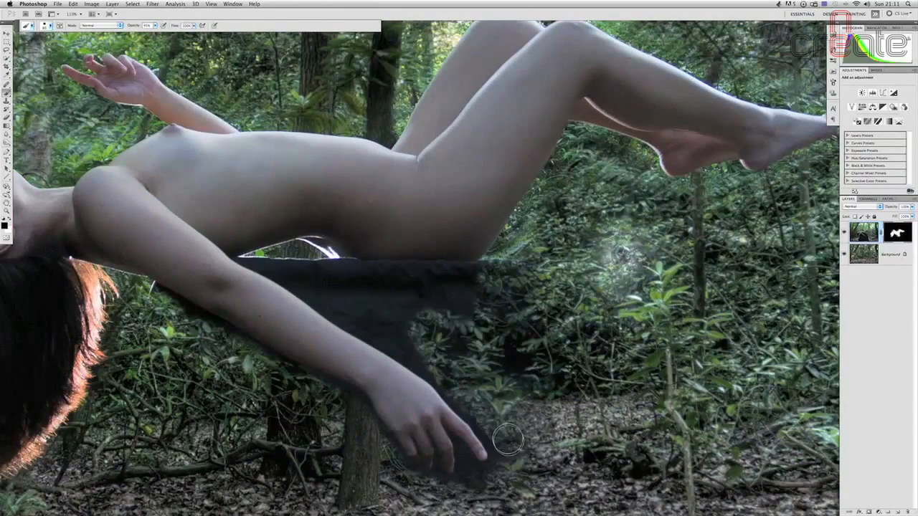
Mask out the remaining cloth beneath the back and hips, down to the top edge of the hanging forearm.
mouse_move(425, 301)
mouse_down()
mouse_move(492, 313)
mouse_move(509, 289)
mouse_up()
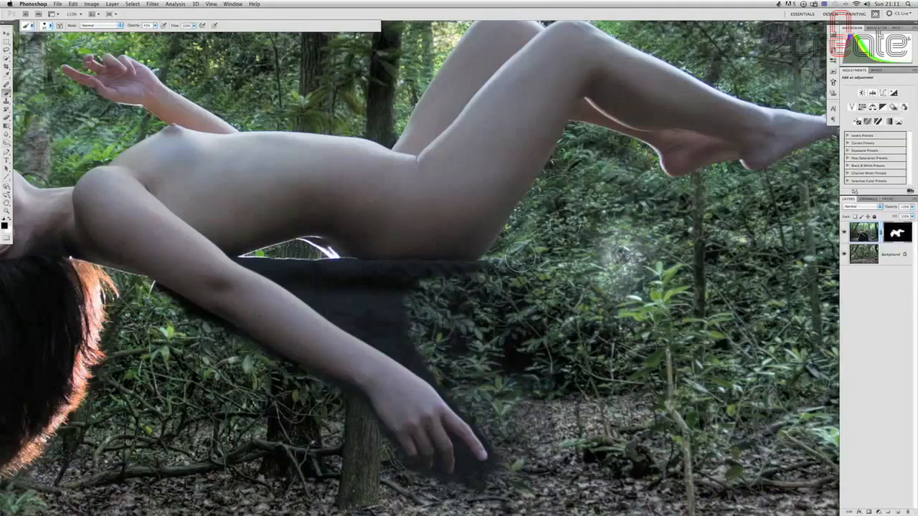
mouse_move(417, 305)
mouse_down()
mouse_move(361, 274)
mouse_move(414, 321)
mouse_move(331, 274)
mouse_move(299, 268)
mouse_up()
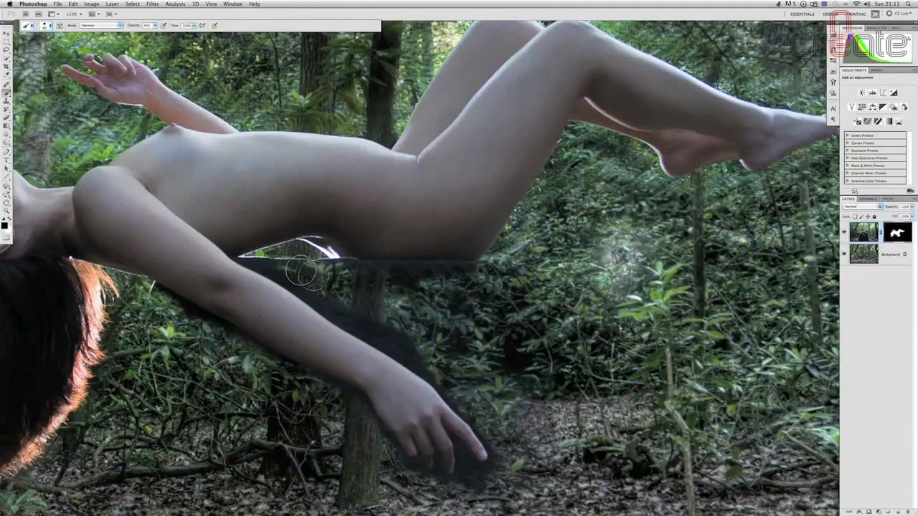
drag(376, 319, 450, 371)
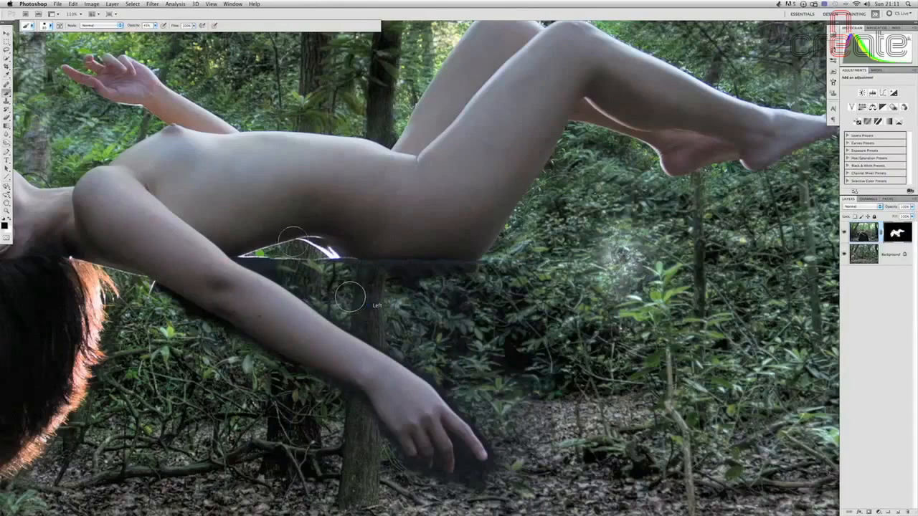
click(310, 261)
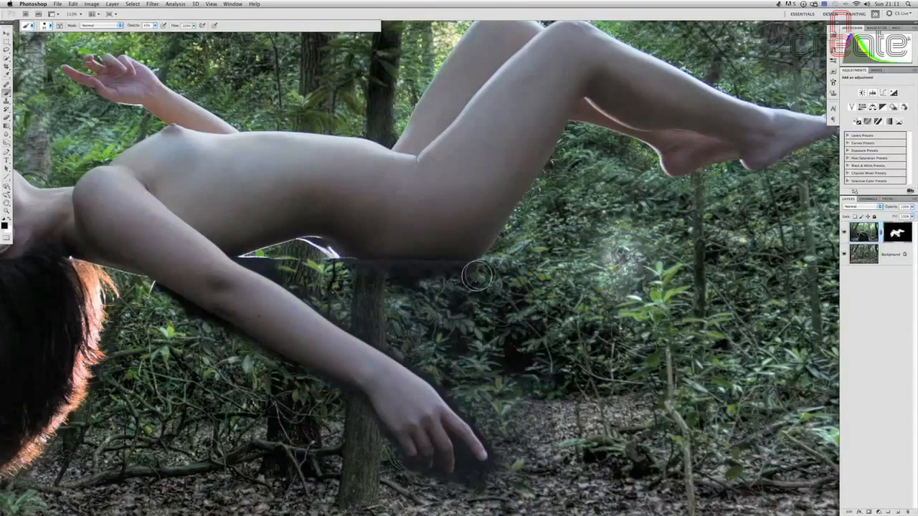
mouse_move(345, 284)
mouse_down()
mouse_move(495, 290)
mouse_move(403, 278)
mouse_move(446, 281)
mouse_up()
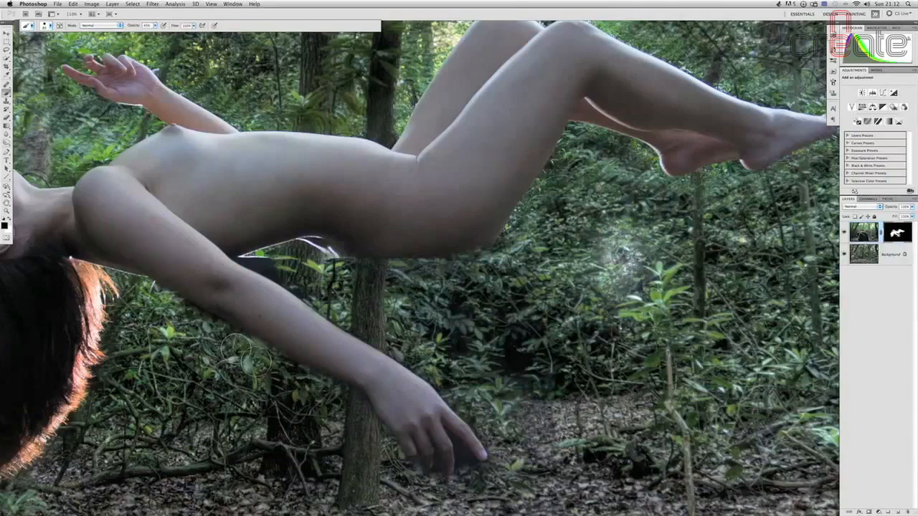
Try masking out the fringe along the underside of the hanging wrist and fingers, and undo the strokes.
drag(360, 409, 416, 469)
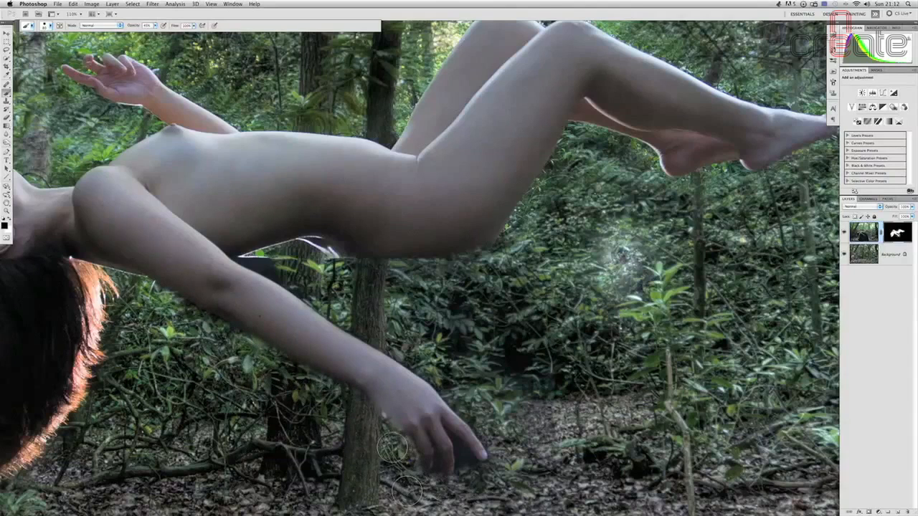
key(alt+super+z)
key(alt+super+z)
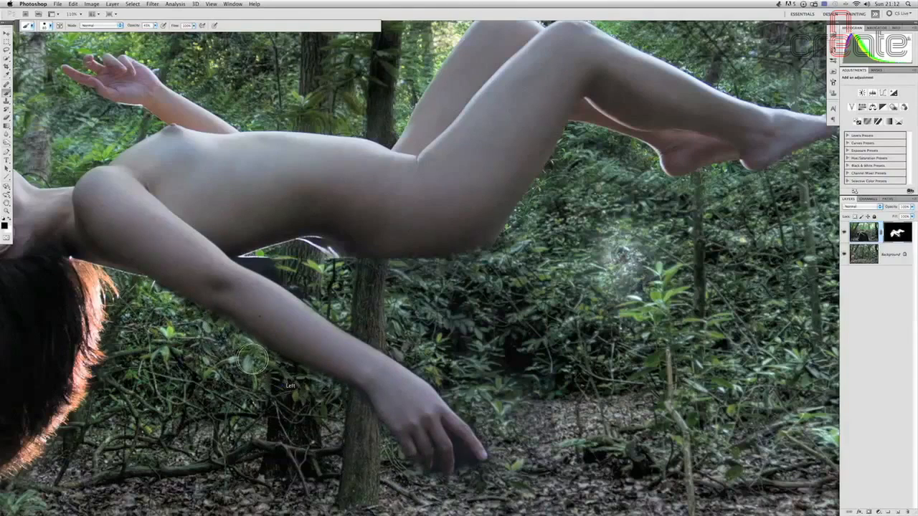
click(326, 423)
click(291, 386)
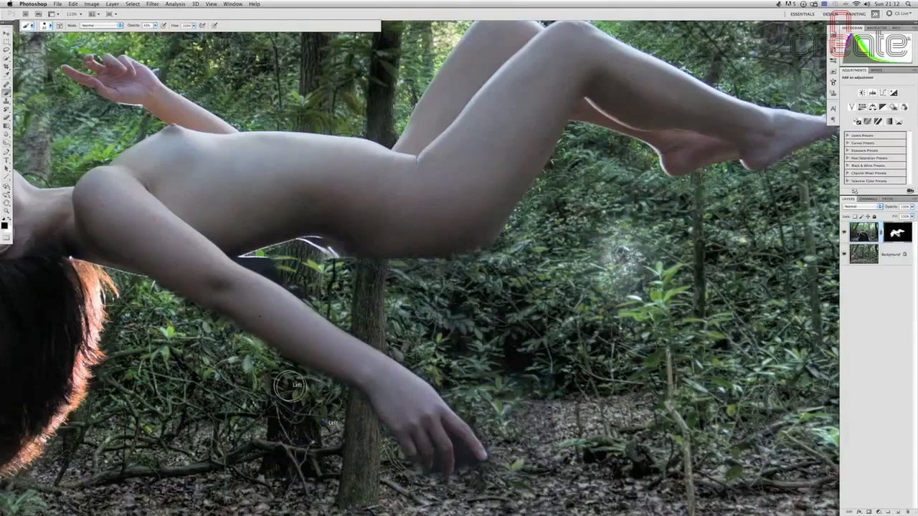
Mask out the dark fringe of cloth around and between the fingers of the hanging hand.
click(347, 403)
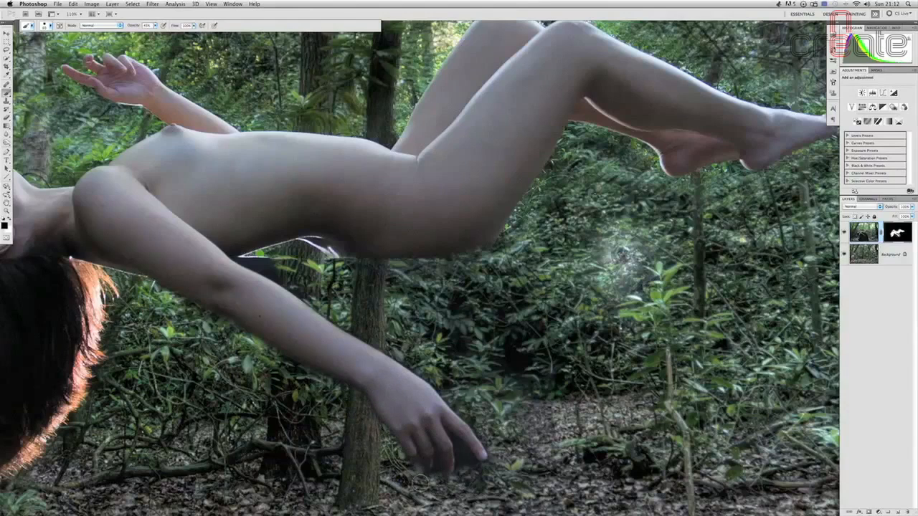
click(437, 475)
key([)
click(430, 477)
click(435, 453)
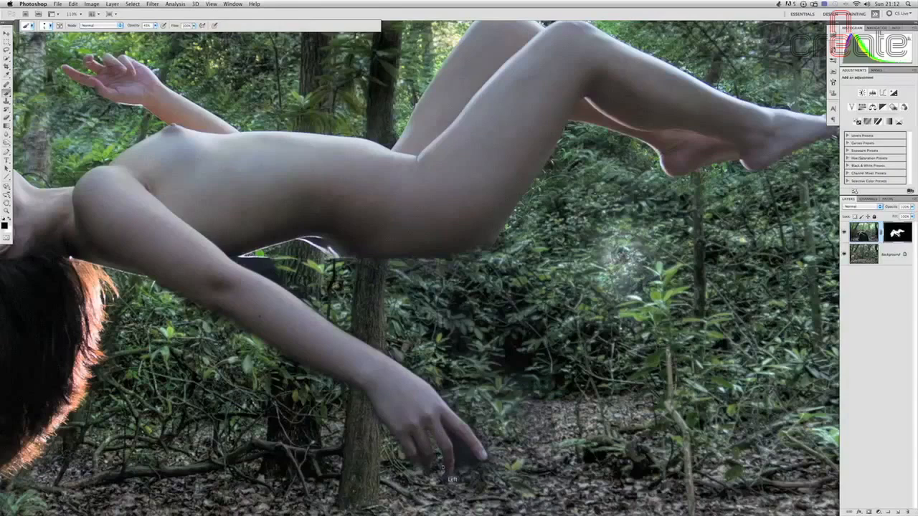
click(460, 473)
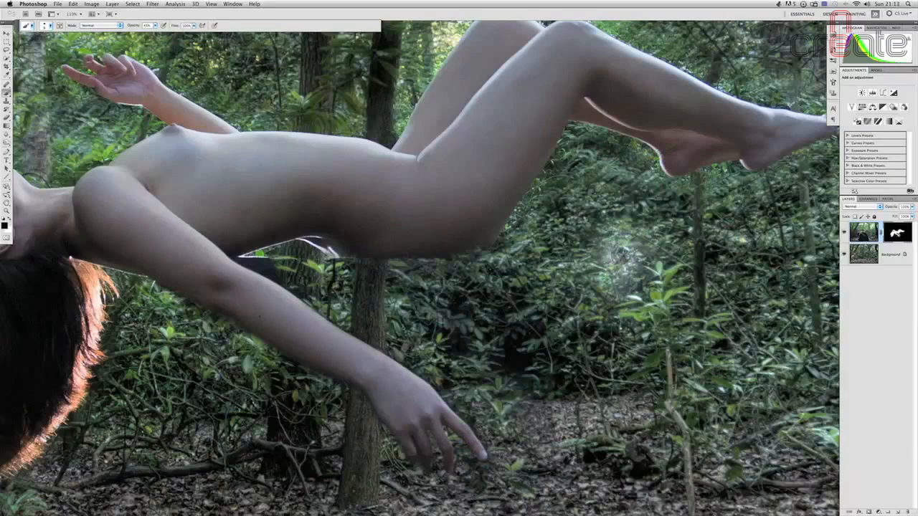
Mask out the dark cloth remnant between the back and the upper arm, and undo the last stroke.
key(super+plus)
drag(90, 248, 299, 263)
mouse_move(372, 275)
mouse_down()
mouse_move(377, 291)
mouse_move(364, 284)
mouse_move(376, 306)
mouse_move(311, 278)
mouse_move(373, 276)
mouse_move(350, 289)
mouse_move(368, 302)
mouse_move(317, 274)
mouse_move(349, 273)
mouse_move(308, 274)
mouse_move(364, 267)
mouse_move(327, 274)
mouse_move(394, 297)
mouse_up()
key(super+z)
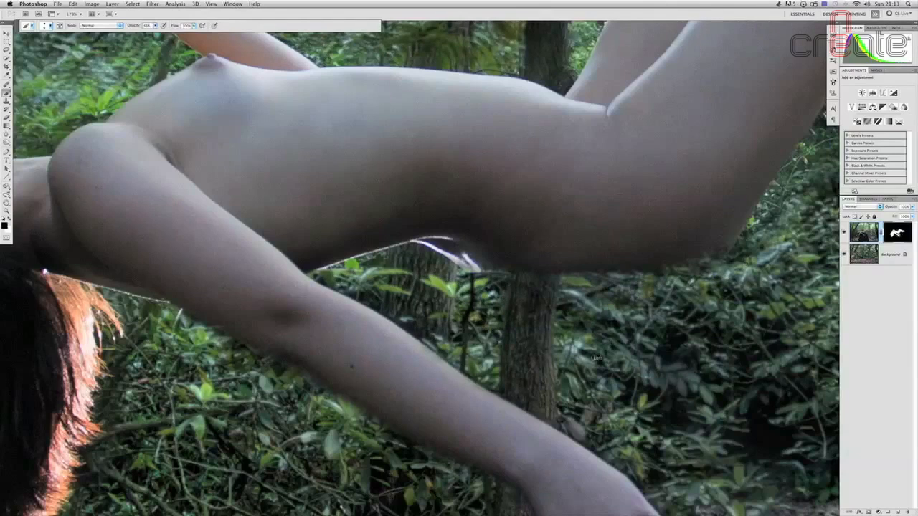
Inspect the whole composite and compare it with the model layer hidden and shown.
scroll(553, 316, down, 2)
scroll(642, 237, down, 4)
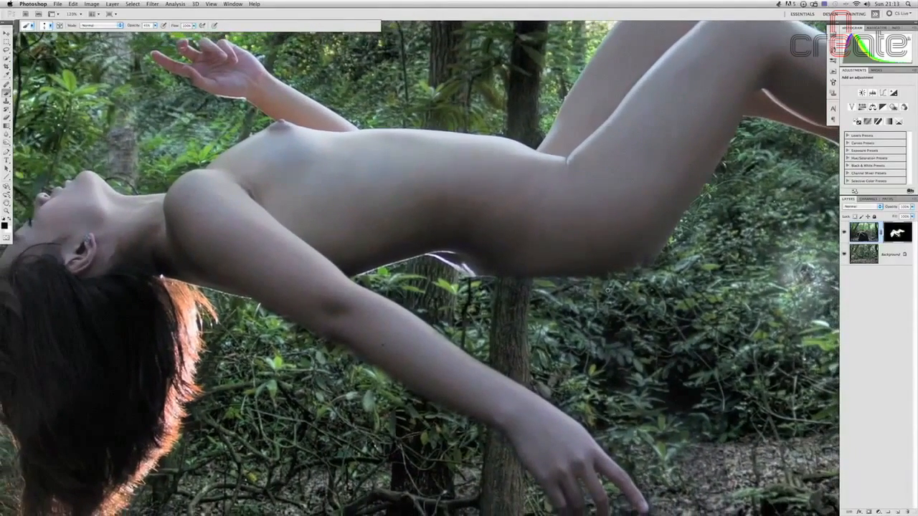
scroll(466, 327, down, 5)
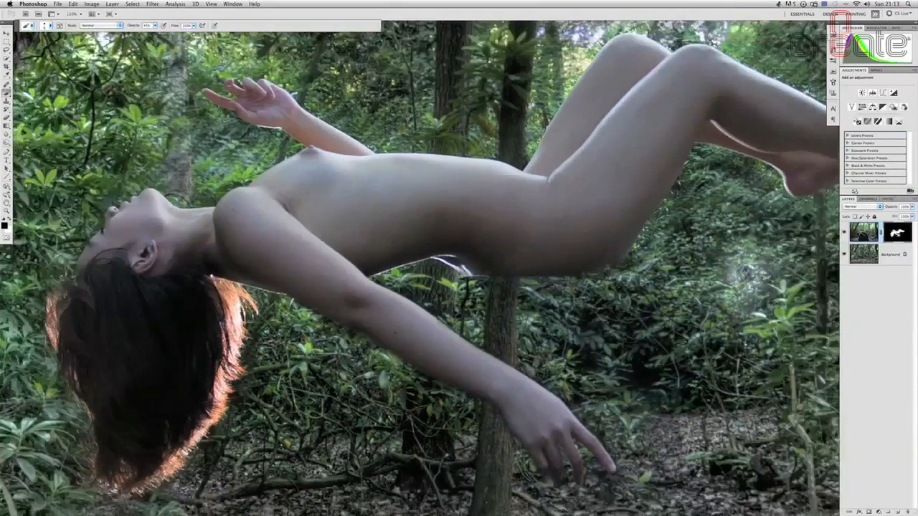
scroll(434, 269, down, 3)
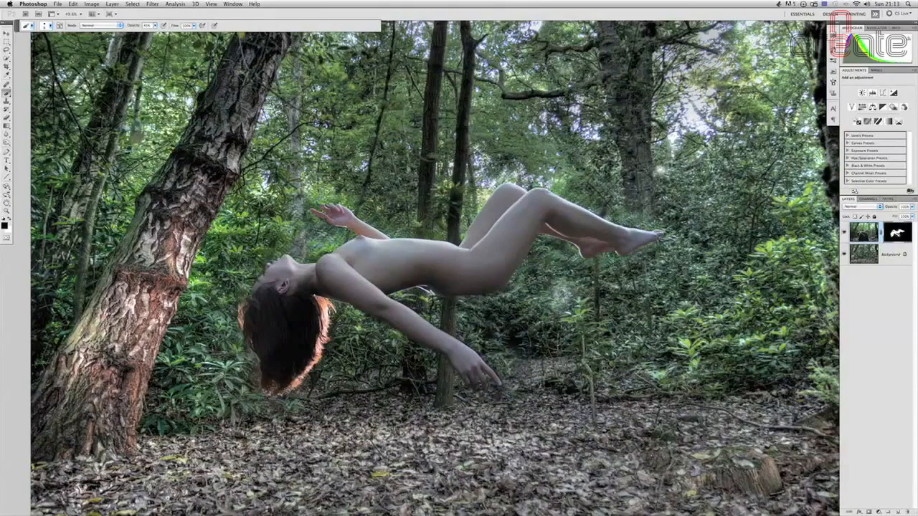
click(844, 232)
click(843, 232)
click(844, 232)
click(843, 231)
Nudge the masked model layer slightly against the forest background with the Move tool.
key(v)
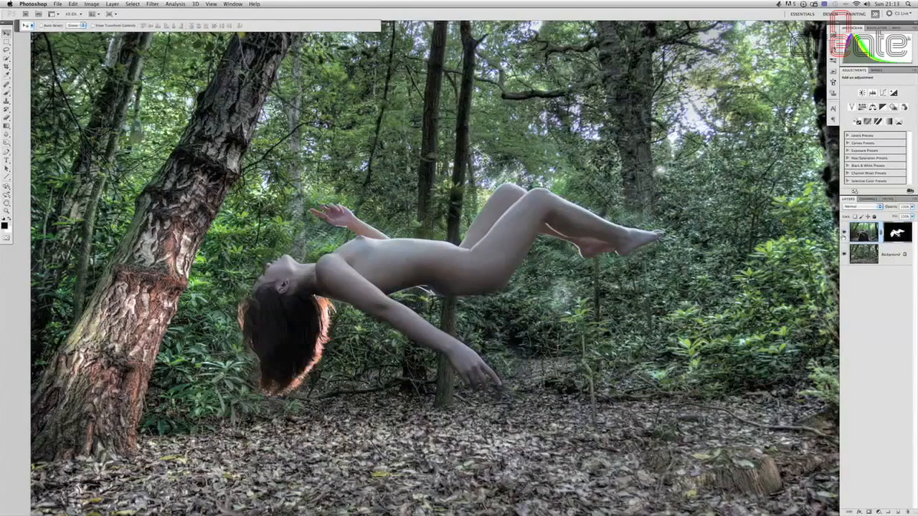
drag(429, 262, 428, 262)
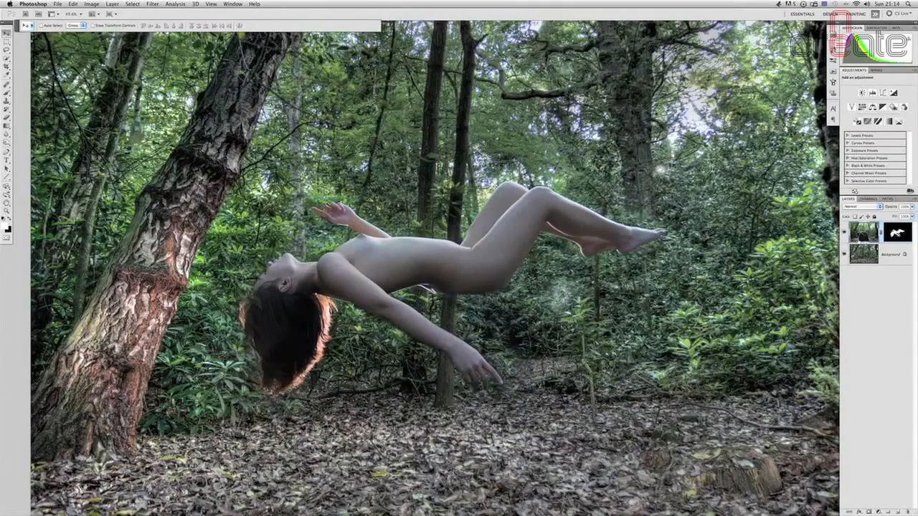
key(x)
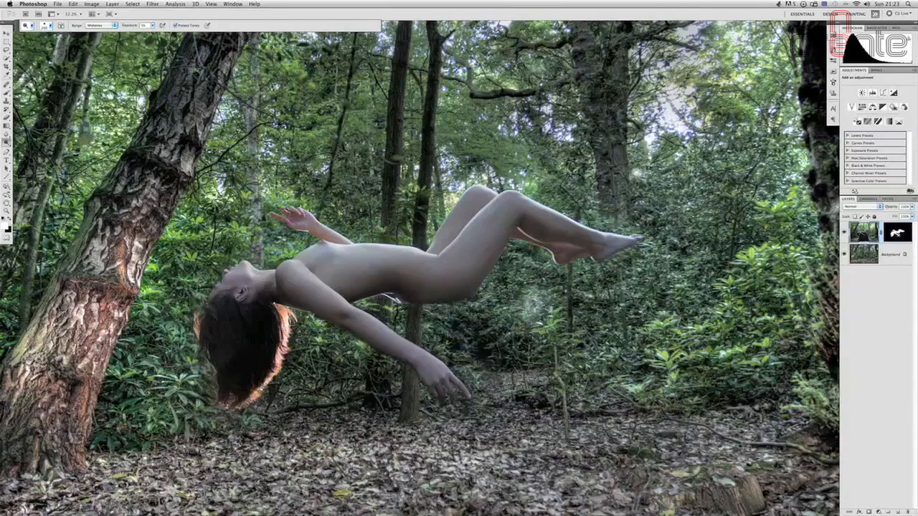
Duplicate the Background layer and merge the copy with the masked model layer into a single layer.
mouse_move(459, 291)
mouse_down()
mouse_move(410, 290)
mouse_move(481, 278)
mouse_move(457, 293)
mouse_move(374, 291)
mouse_move(467, 279)
mouse_move(394, 306)
mouse_move(453, 298)
mouse_up()
right_click(890, 252)
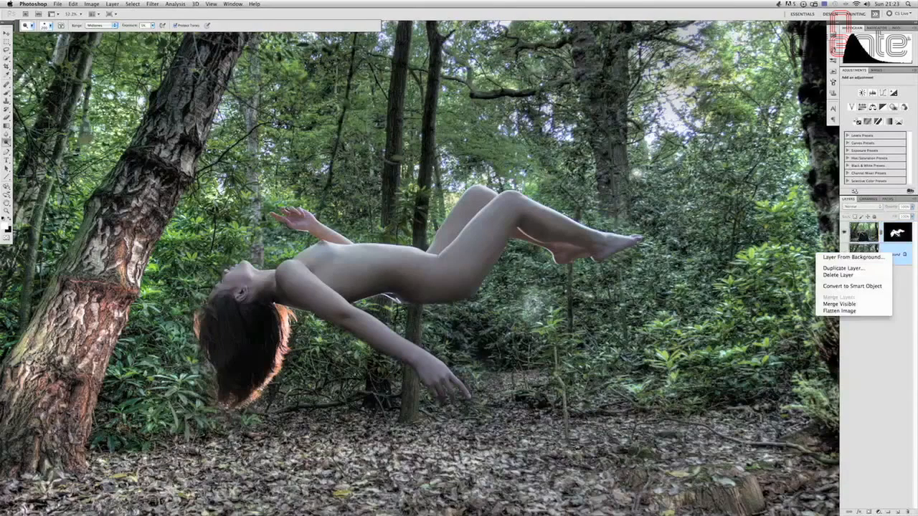
click(846, 270)
key(Return)
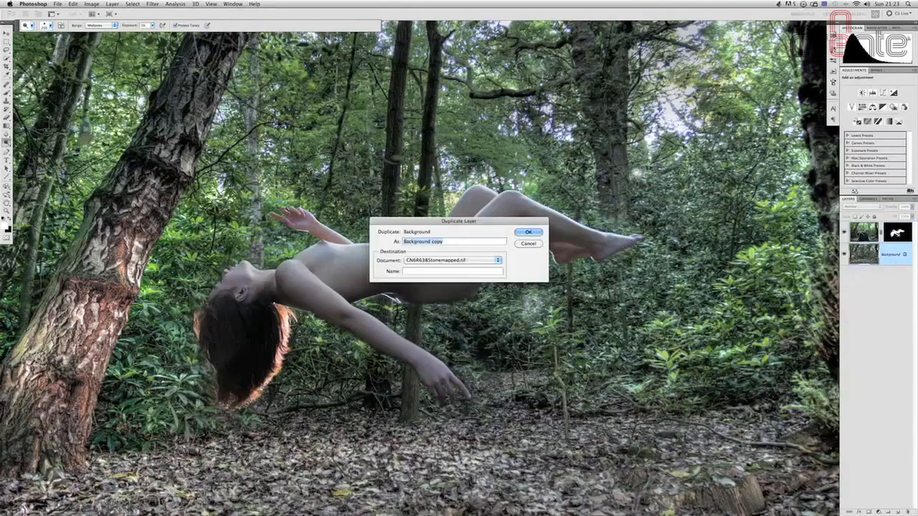
shift+click(864, 232)
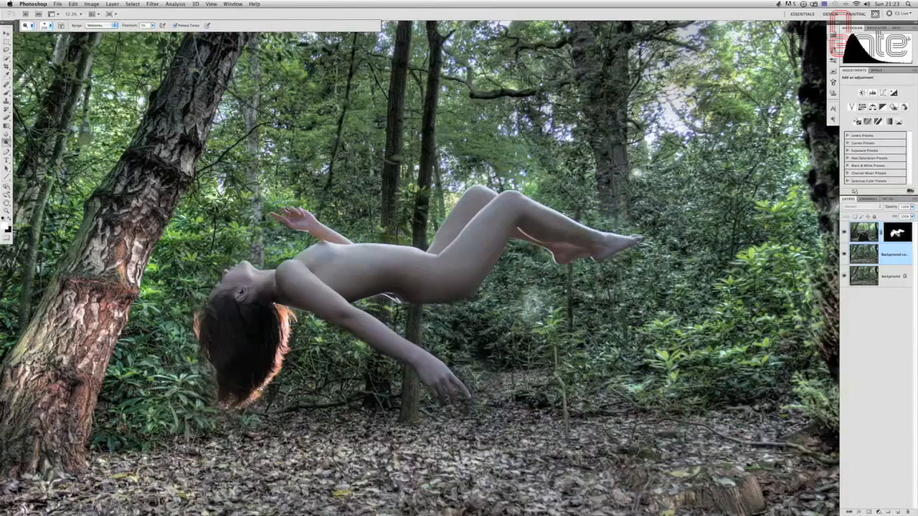
key(super+e)
right_click(889, 233)
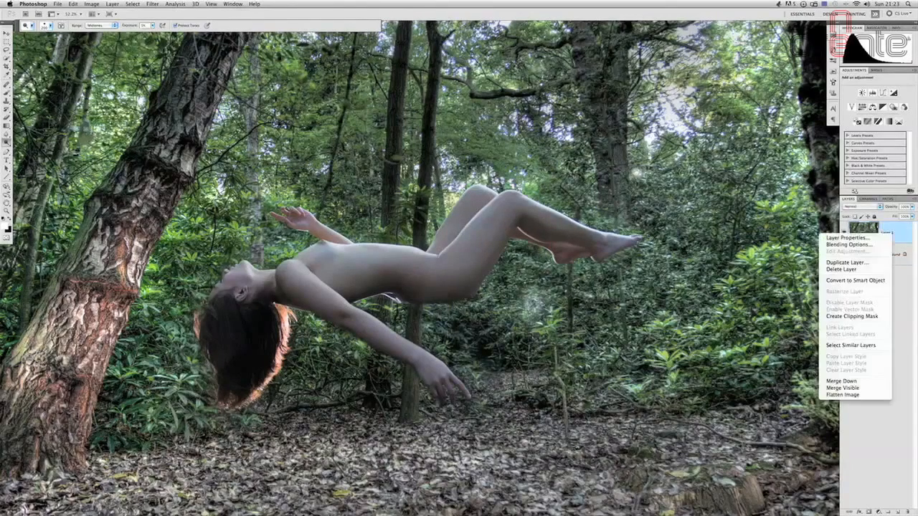
key(Escape)
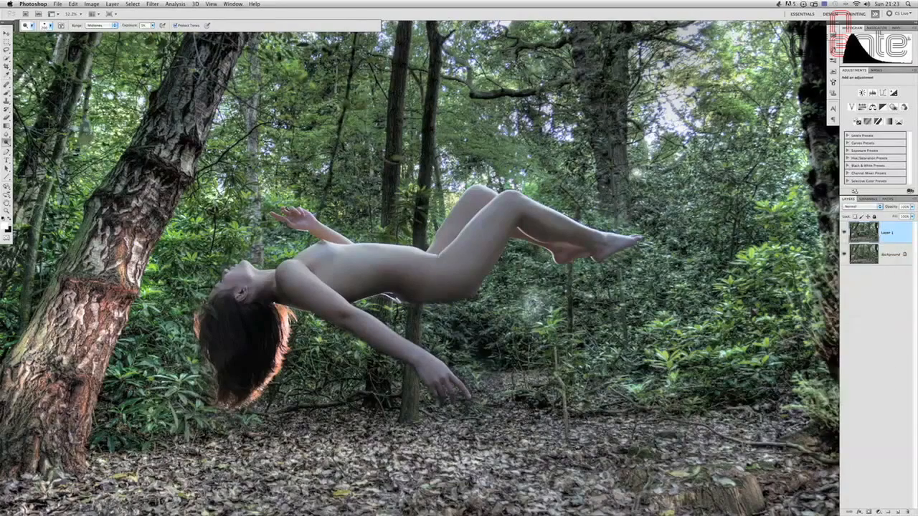
Compare the image with the merged layer hidden and shown, leaving the layer visible.
click(845, 232)
click(844, 232)
click(844, 232)
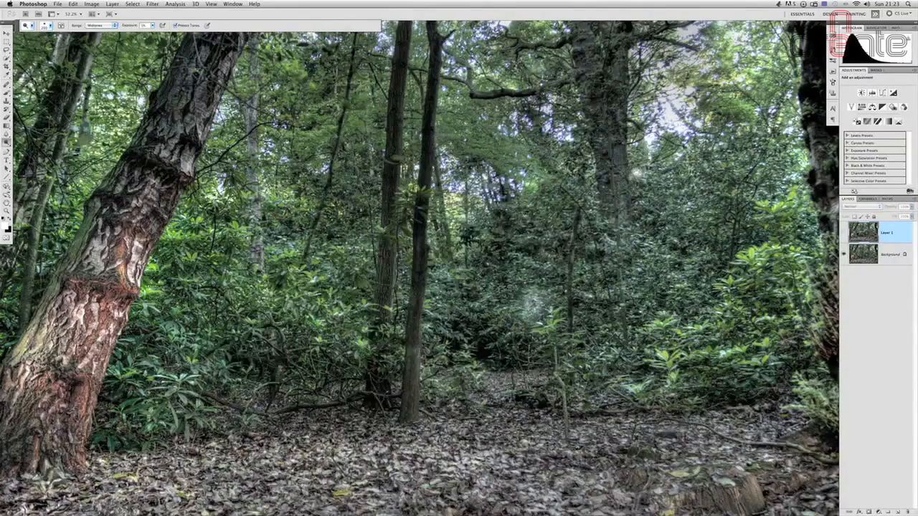
click(844, 233)
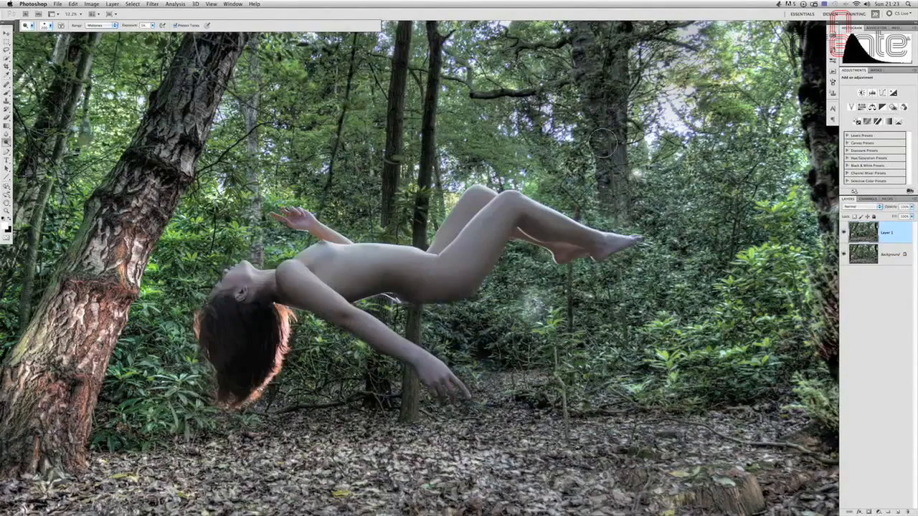
key(super+minus)
key(super+minus)
key(super+plus)
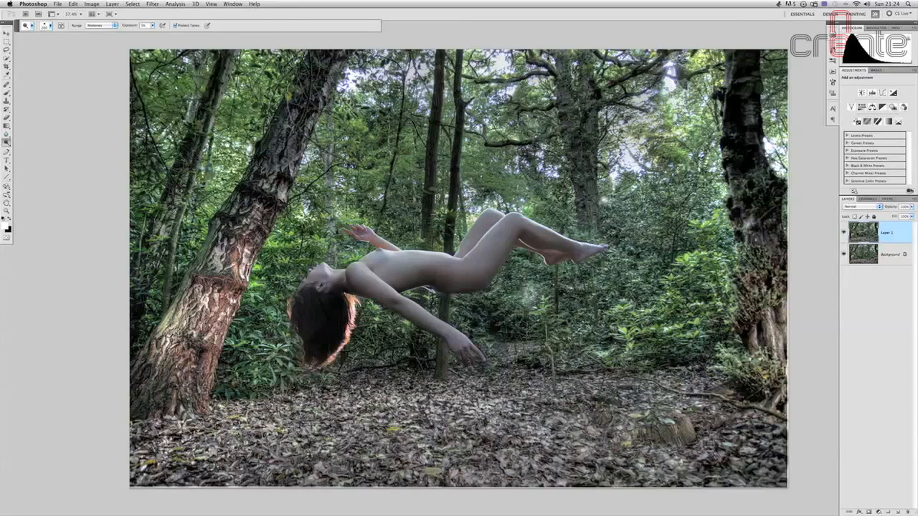
Check Layer 1 against the background, and duplicate it as a working copy for dodging and burning.
click(6, 142)
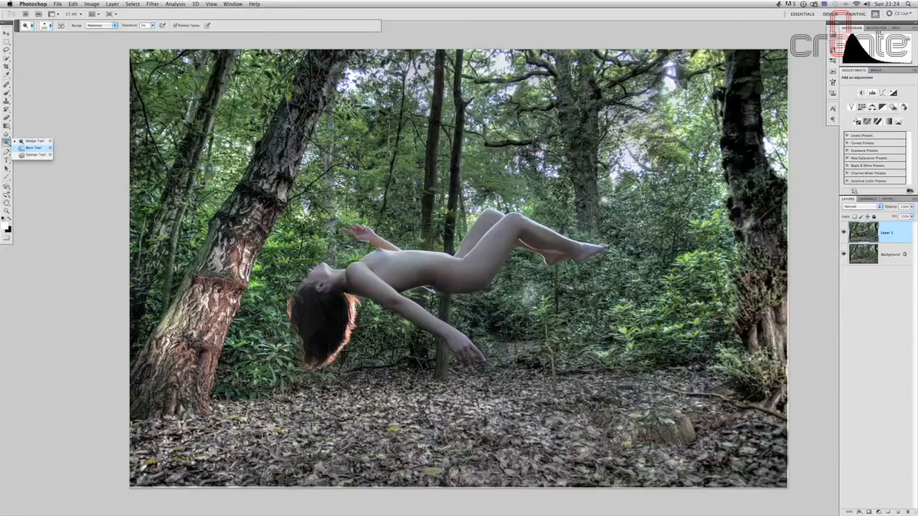
click(33, 148)
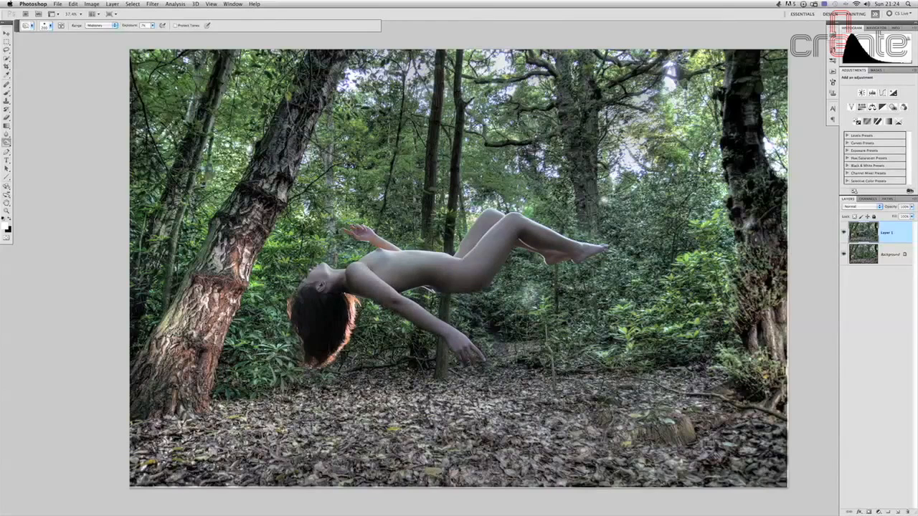
click(844, 233)
click(844, 233)
right_click(888, 232)
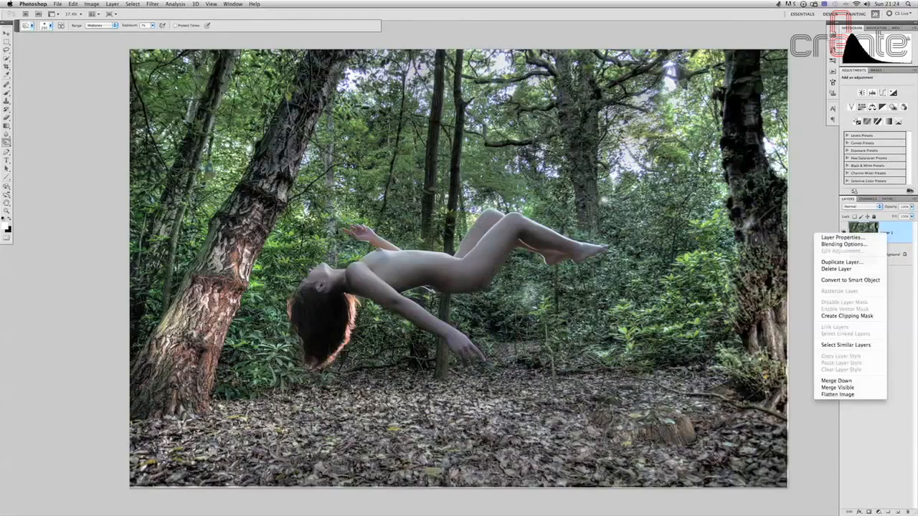
click(846, 263)
key(Return)
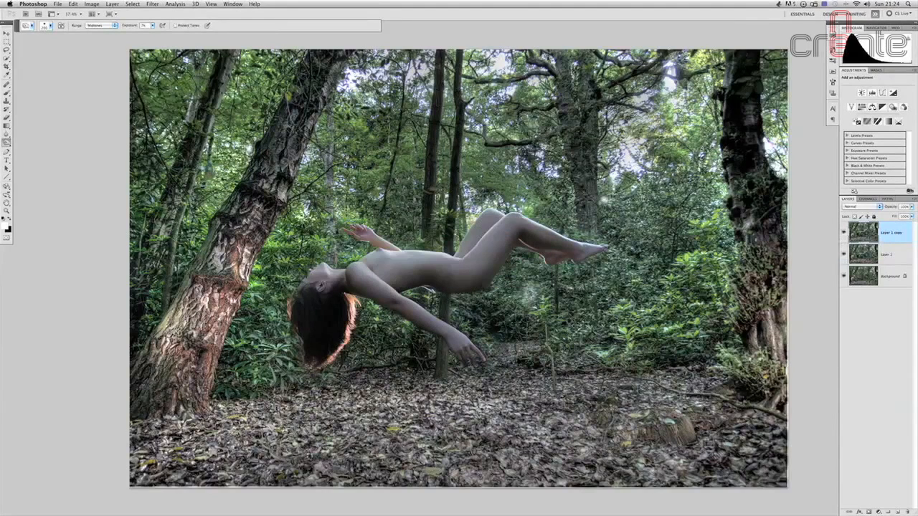
Apply the Dodge tool to the midtones of the layer copy, and compare with the copy hidden and shown.
click(7, 141)
click(29, 150)
click(6, 142)
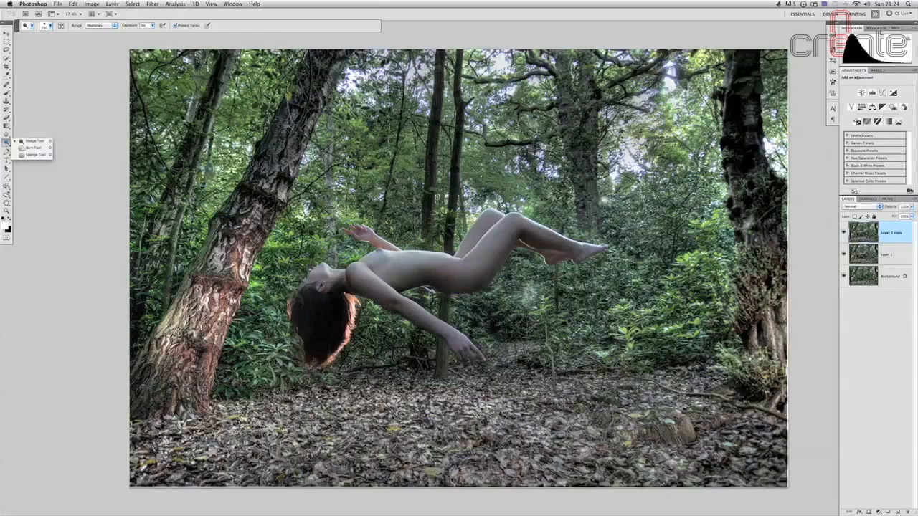
click(28, 142)
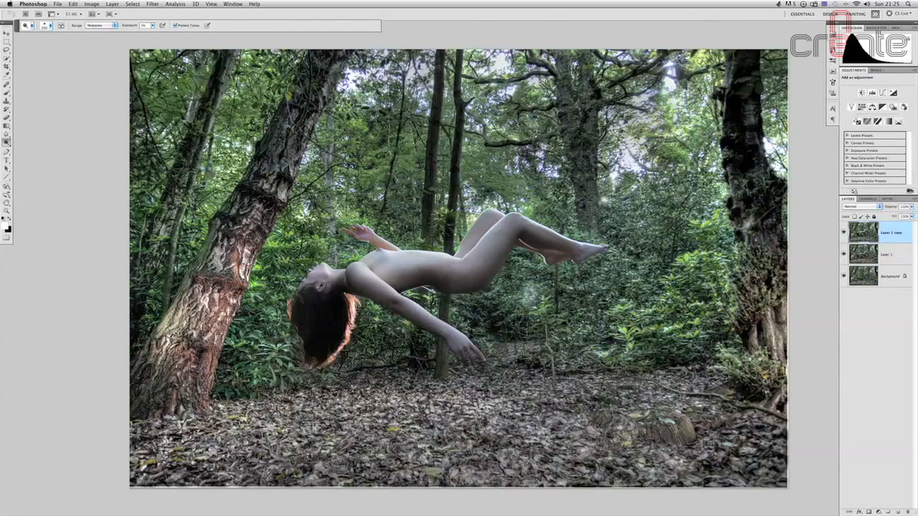
click(843, 232)
click(844, 232)
click(843, 232)
click(844, 232)
click(844, 233)
click(843, 233)
Dodge the leaf-covered ground beneath the model with an enlarged brush, and compare with the layer copy hidden and shown.
key(bracketright)
key(bracketright)
key(bracketright)
key(bracketright)
key(bracketright)
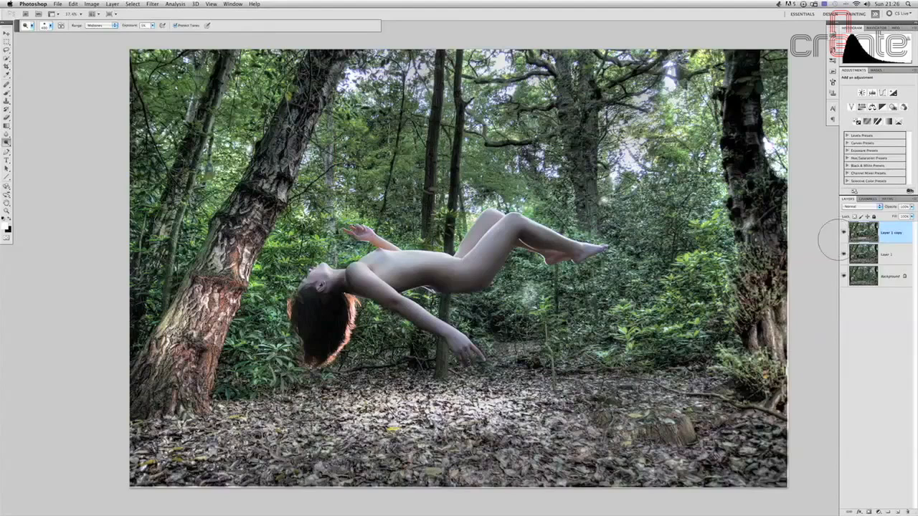
click(843, 233)
click(843, 232)
click(843, 232)
click(843, 233)
click(843, 232)
click(844, 233)
click(843, 232)
click(843, 232)
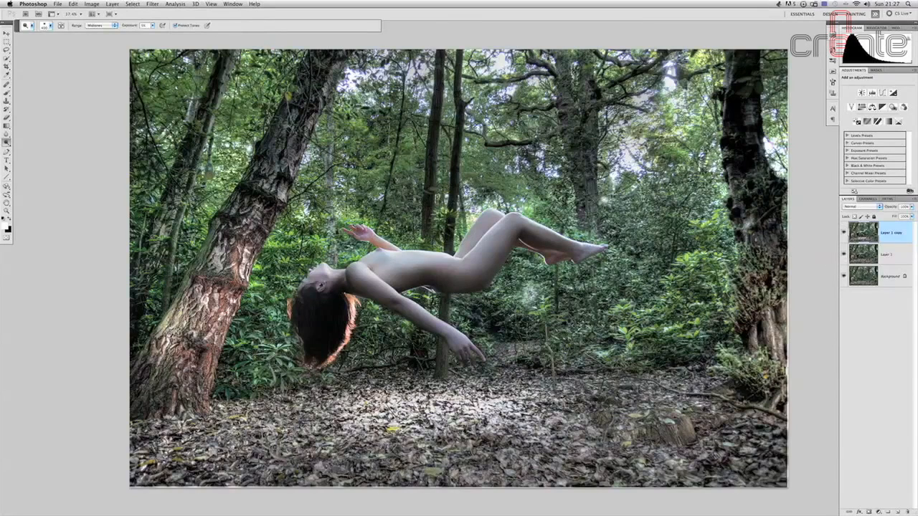
Burn the midtones of the tree trunks on both sides of the model with an enlarged brush, and compare before and after.
click(7, 142)
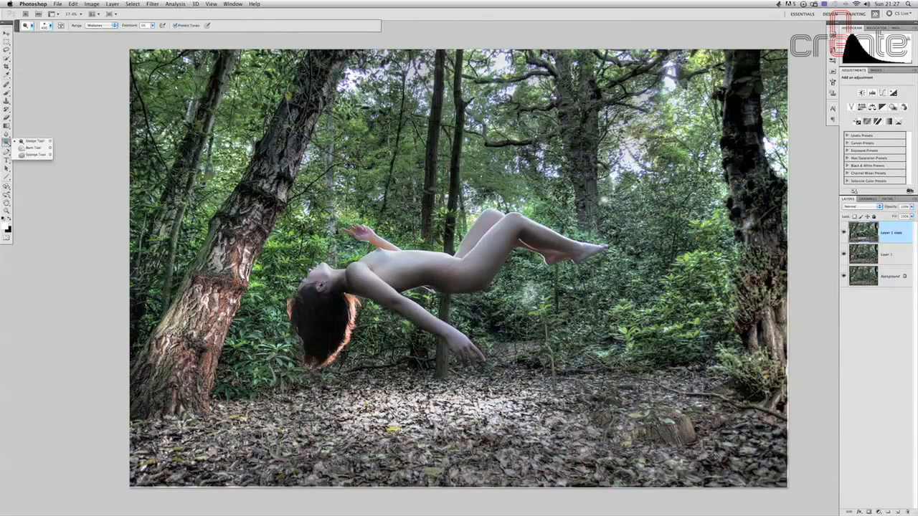
click(33, 147)
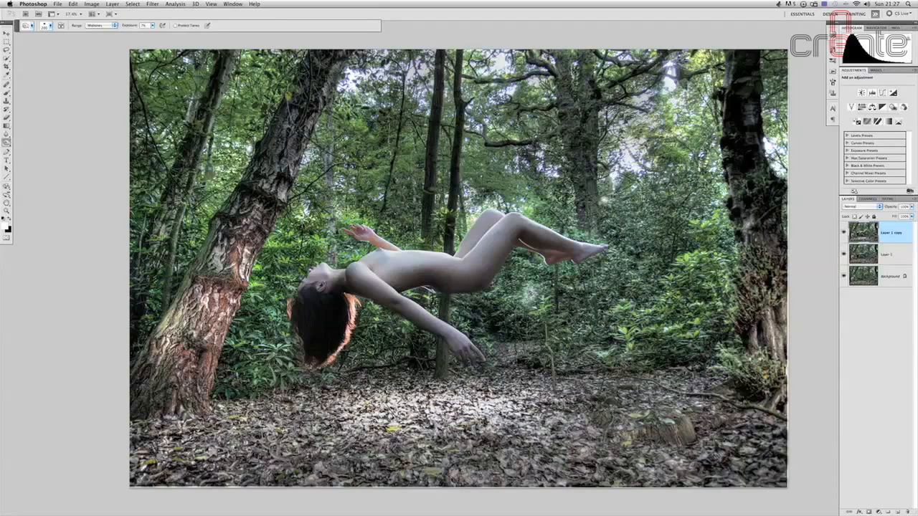
key(bracketright)
key(bracketright)
key(bracketright)
key(bracketright)
drag(752, 214, 726, 185)
mouse_move(203, 284)
mouse_down()
mouse_move(185, 271)
mouse_move(247, 205)
mouse_move(161, 394)
mouse_move(161, 373)
mouse_move(172, 355)
mouse_move(159, 387)
mouse_move(219, 283)
mouse_move(182, 366)
mouse_move(221, 254)
mouse_move(306, 119)
mouse_move(316, 79)
mouse_move(185, 340)
mouse_move(187, 377)
mouse_move(204, 316)
mouse_move(181, 372)
mouse_move(197, 308)
mouse_move(177, 387)
mouse_move(225, 260)
mouse_move(214, 280)
mouse_move(316, 90)
mouse_move(199, 301)
mouse_move(190, 351)
mouse_move(174, 353)
mouse_move(198, 242)
mouse_move(195, 282)
mouse_move(174, 293)
mouse_move(161, 281)
mouse_move(190, 248)
mouse_move(170, 251)
mouse_move(173, 230)
mouse_move(248, 188)
mouse_move(218, 264)
mouse_move(188, 412)
mouse_move(172, 401)
mouse_move(175, 434)
mouse_move(167, 383)
mouse_move(212, 435)
mouse_move(192, 448)
mouse_move(174, 181)
mouse_move(227, 92)
mouse_move(140, 158)
mouse_move(162, 83)
mouse_move(140, 83)
mouse_move(188, 89)
mouse_move(172, 135)
mouse_move(224, 45)
mouse_up()
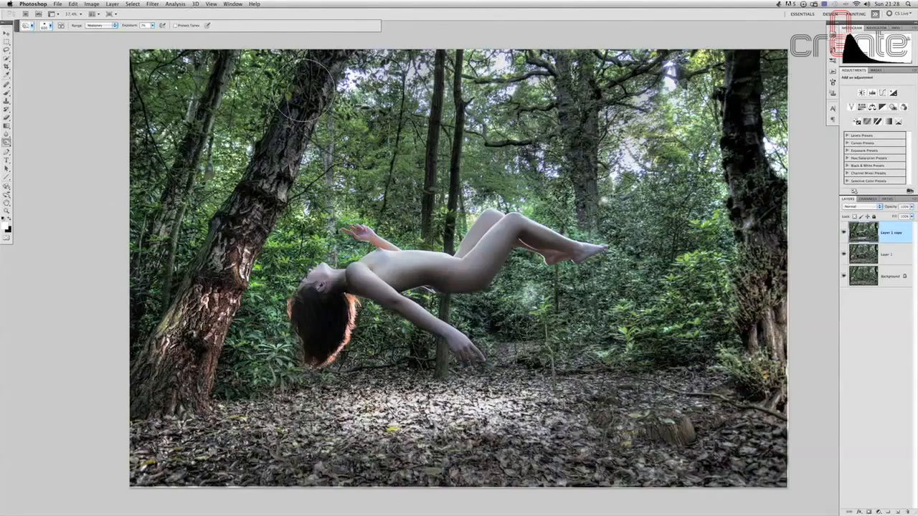
click(843, 233)
click(844, 232)
click(844, 232)
click(843, 232)
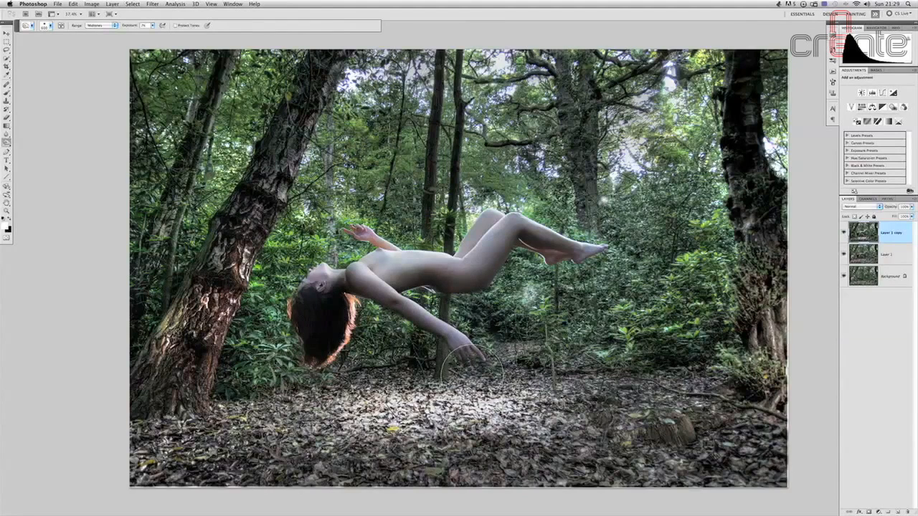
Try a polygonal lasso selection around the model's bent thighs, and clear the selection.
click(7, 49)
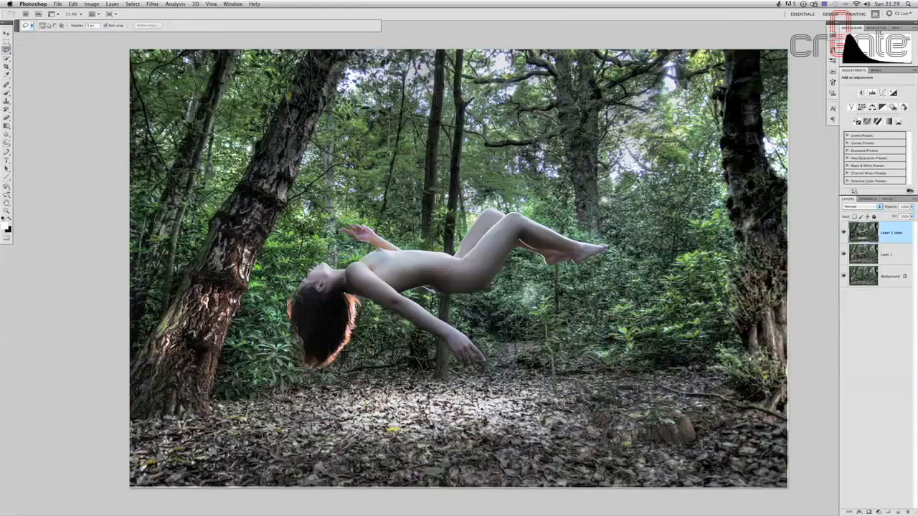
drag(7, 49, 30, 56)
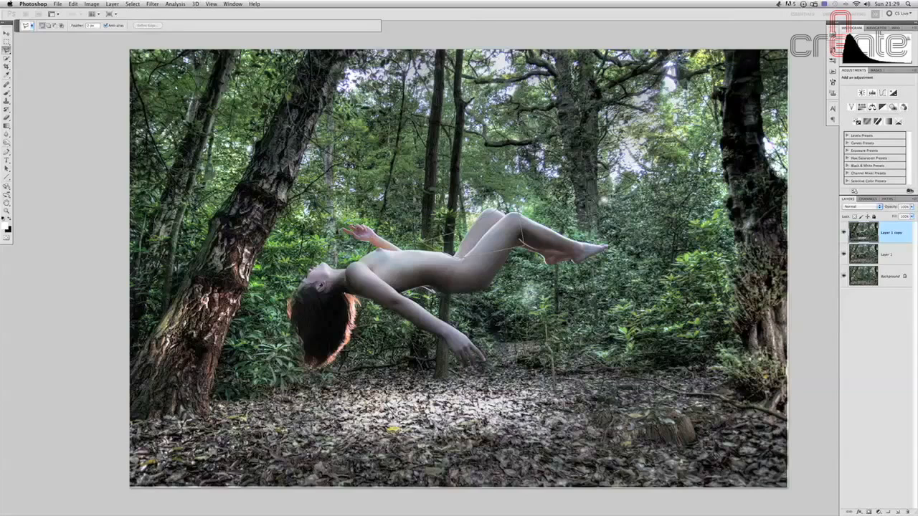
click(522, 244)
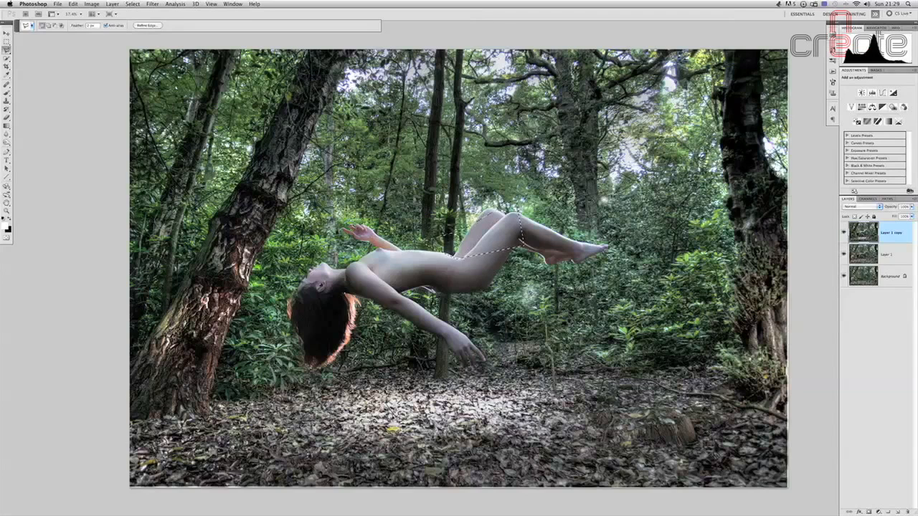
key(super+d)
Outline the yellowish leaf lying just above the tree stump with a freehand lasso and copy it to a new layer.
click(7, 48)
click(33, 51)
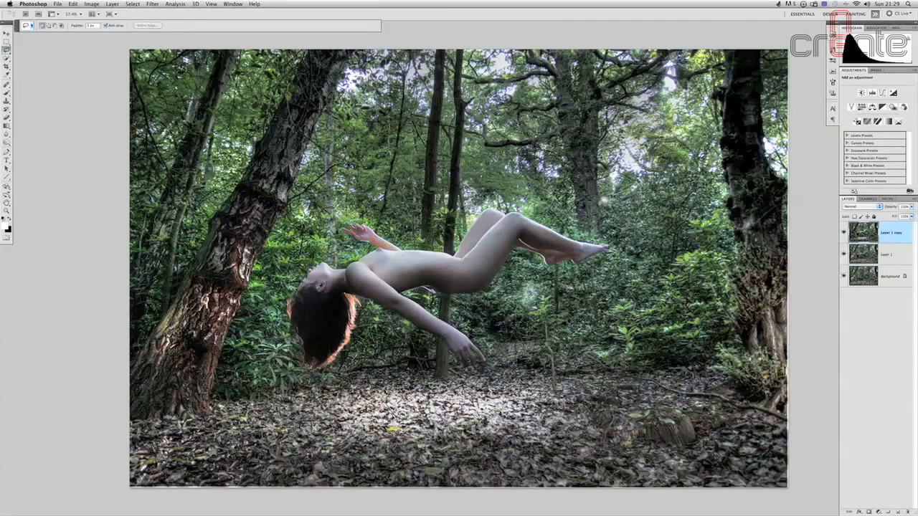
scroll(465, 323, up, 6)
scroll(465, 323, down, 2)
scroll(420, 268, down, 5)
scroll(421, 268, right, 2)
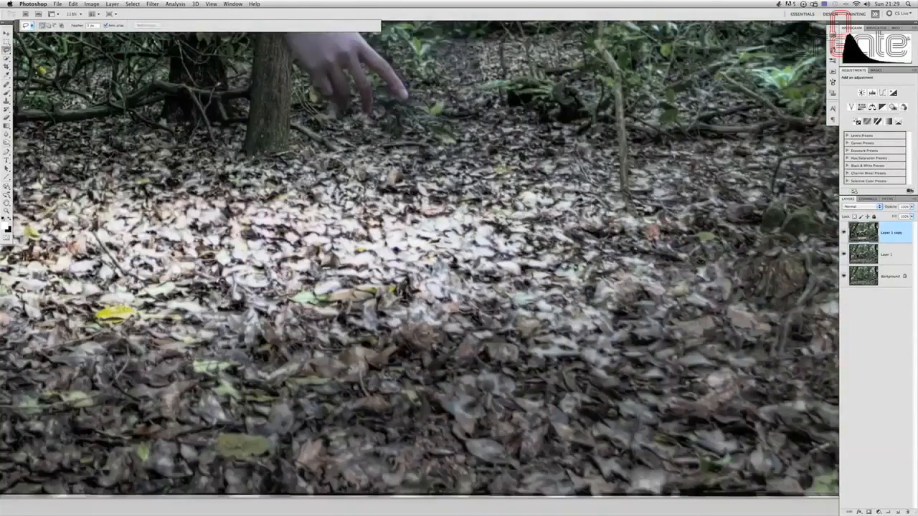
scroll(420, 266, right, 5)
scroll(420, 265, up, 2)
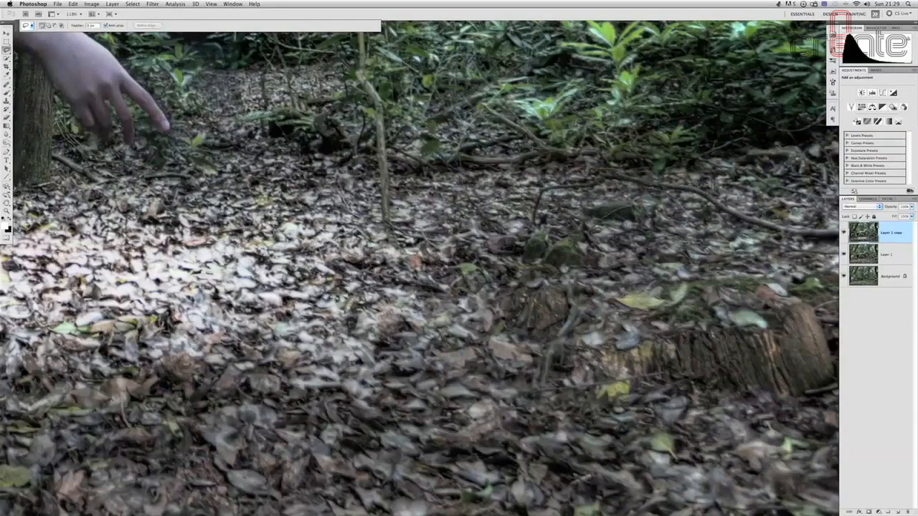
drag(621, 296, 617, 300)
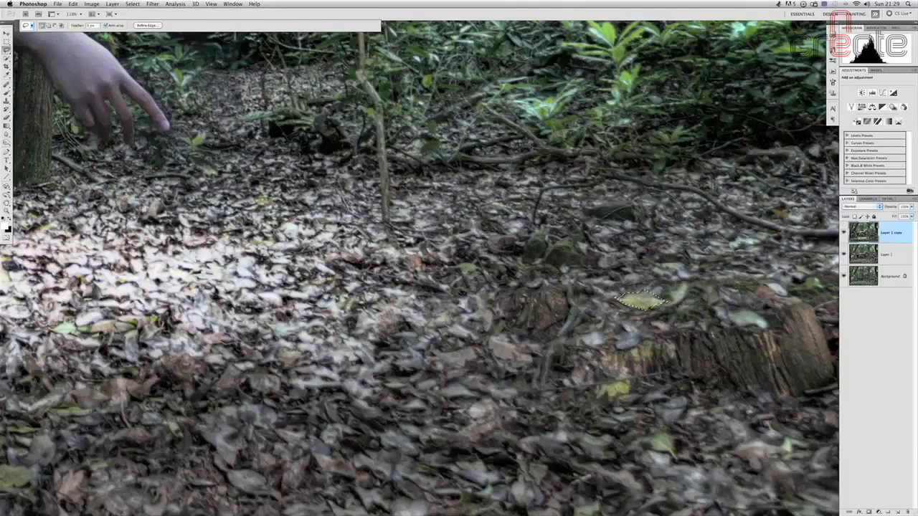
key(ctrl+j)
Move the copied leaf up from the ground into the air between the model's hanging arm and her thighs.
key(v)
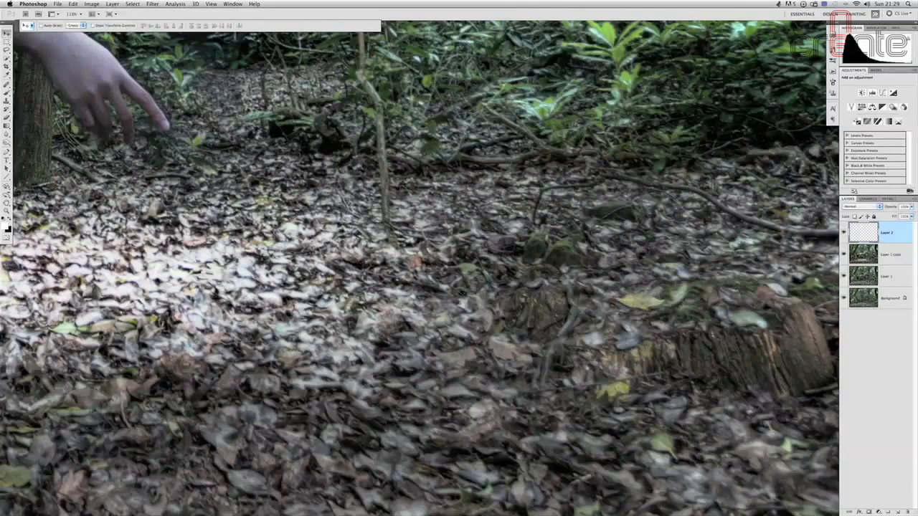
drag(642, 300, 273, 155)
key(super+minus)
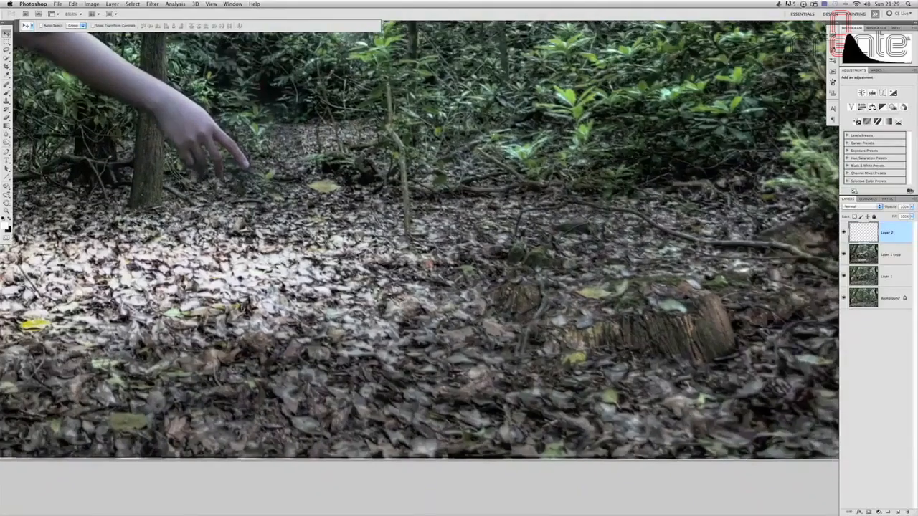
drag(324, 186, 213, 73)
drag(213, 73, 220, 83)
scroll(420, 268, up, 6)
scroll(419, 269, left, 4)
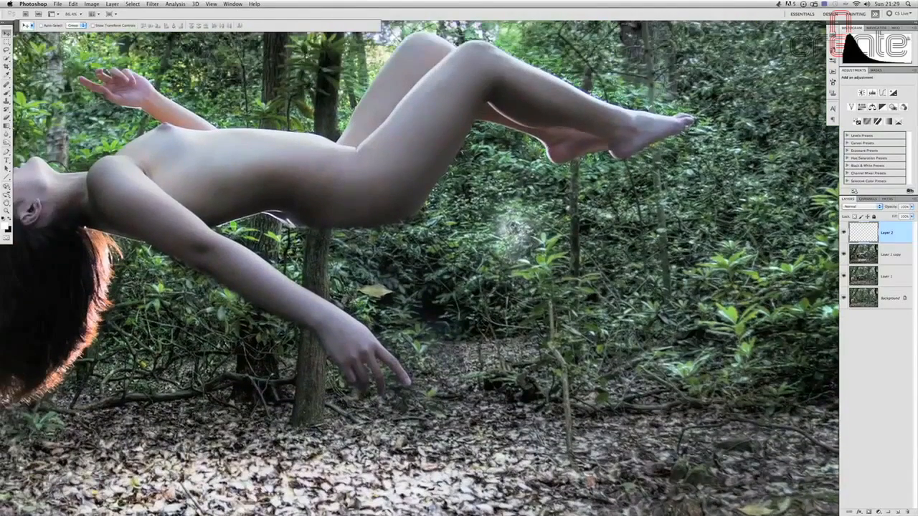
mouse_move(375, 290)
mouse_down()
mouse_move(385, 291)
mouse_move(362, 300)
mouse_move(373, 264)
mouse_move(375, 280)
mouse_up()
Scale down the floating leaf with Free Transform and rotate it to a steep, nearly upright angle.
key(super+t)
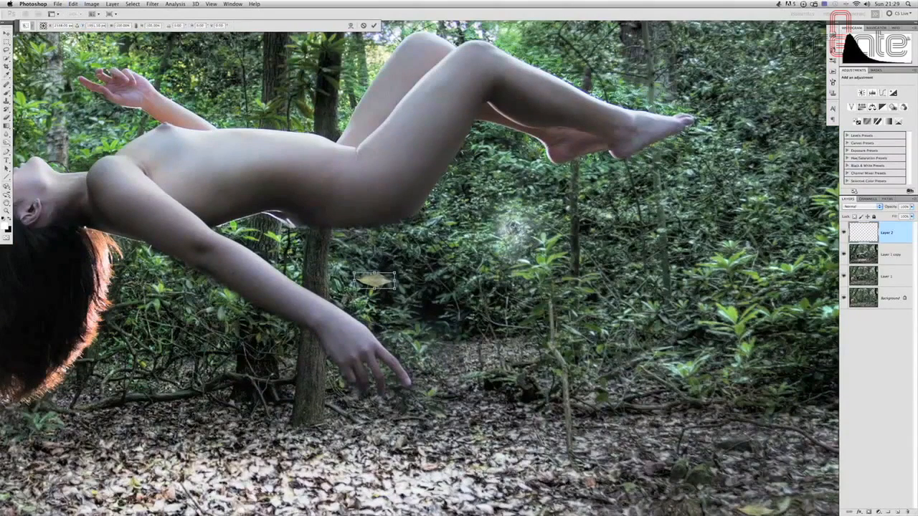
mouse_move(394, 288)
mouse_down()
mouse_move(382, 283)
mouse_move(409, 294)
mouse_move(386, 285)
mouse_up()
drag(389, 287, 363, 290)
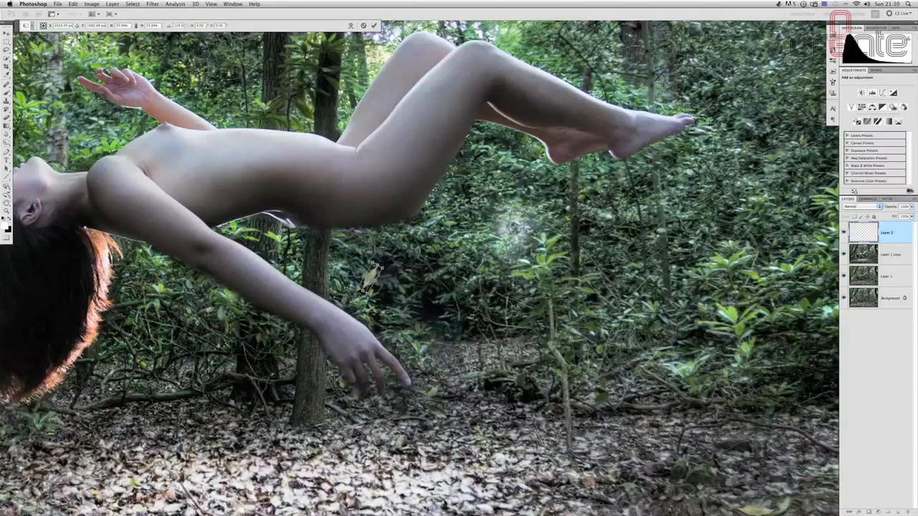
key(Return)
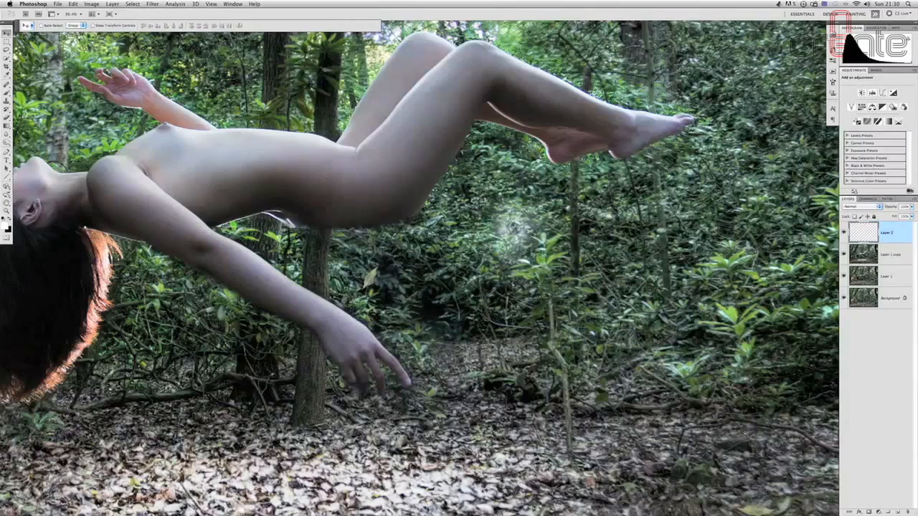
Duplicate the leaf layer as Layer 2 copy, transform it to a different angle, and place it in the foliage below the model's arm.
key(alt+super+j)
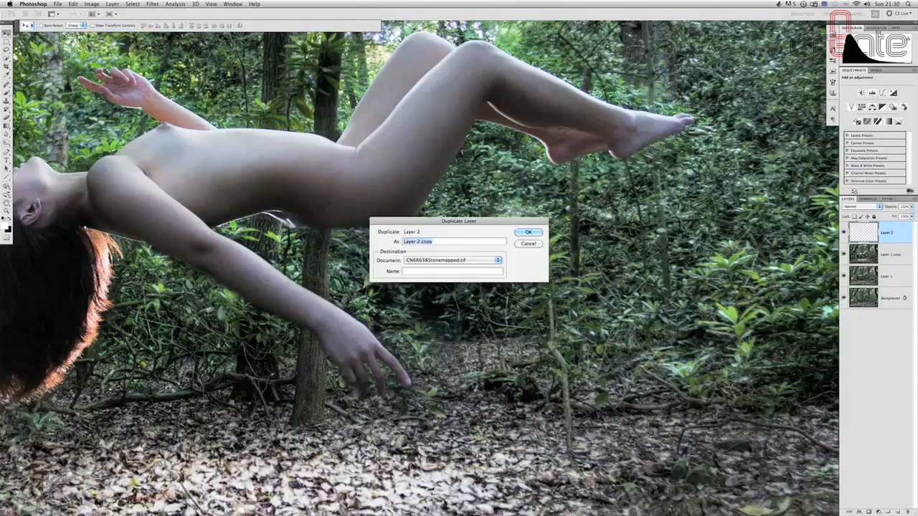
key(Return)
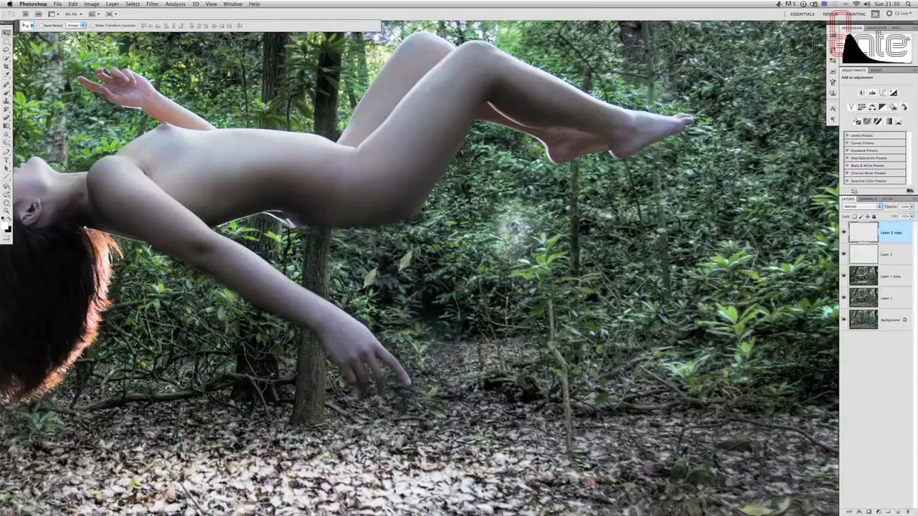
key(super+t)
drag(451, 273, 213, 334)
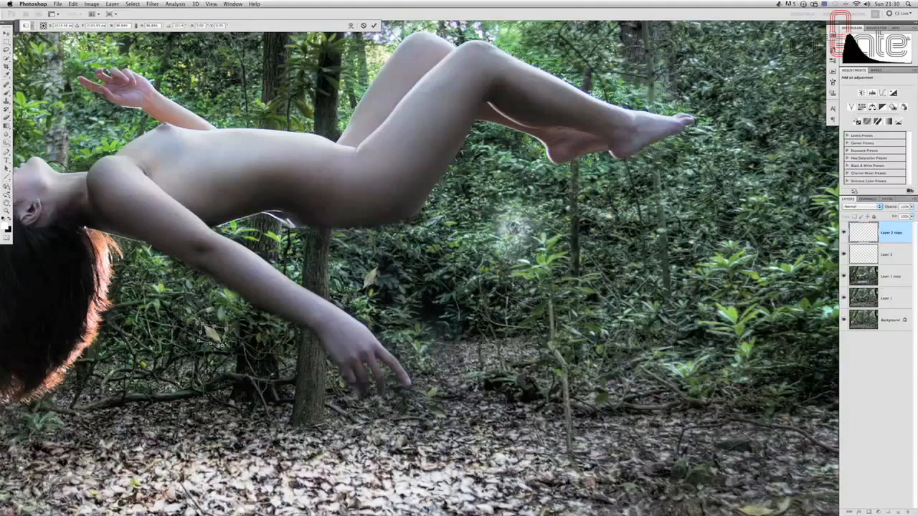
key(Return)
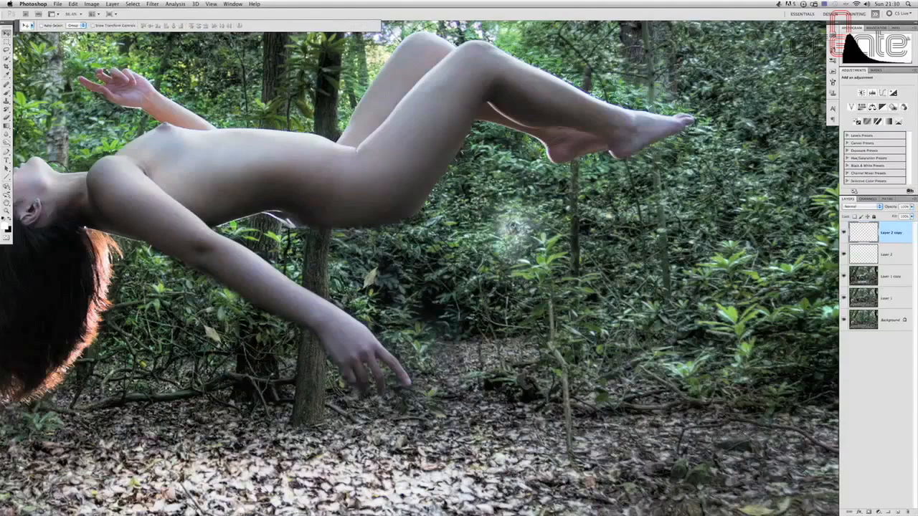
Duplicate the leaf again as Layer 2 copy 2 and place it over the model's raised foot.
key(super+alt+j)
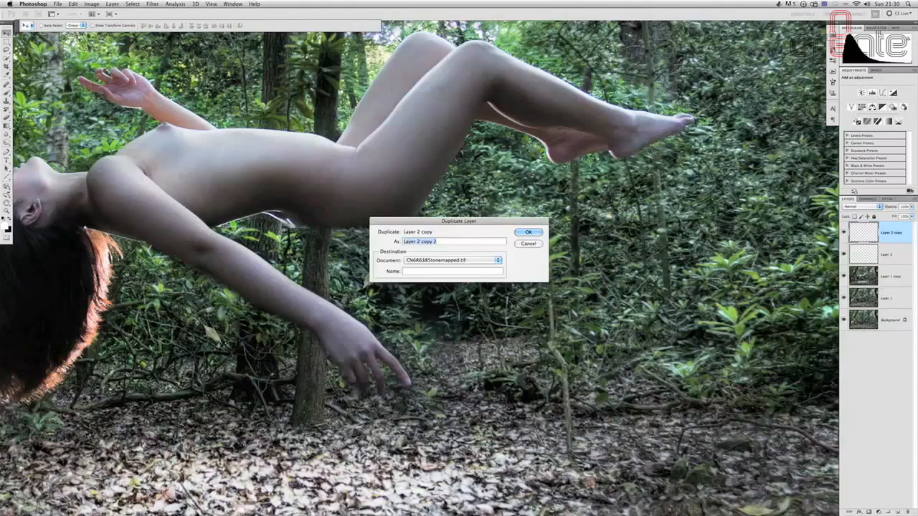
key(Return)
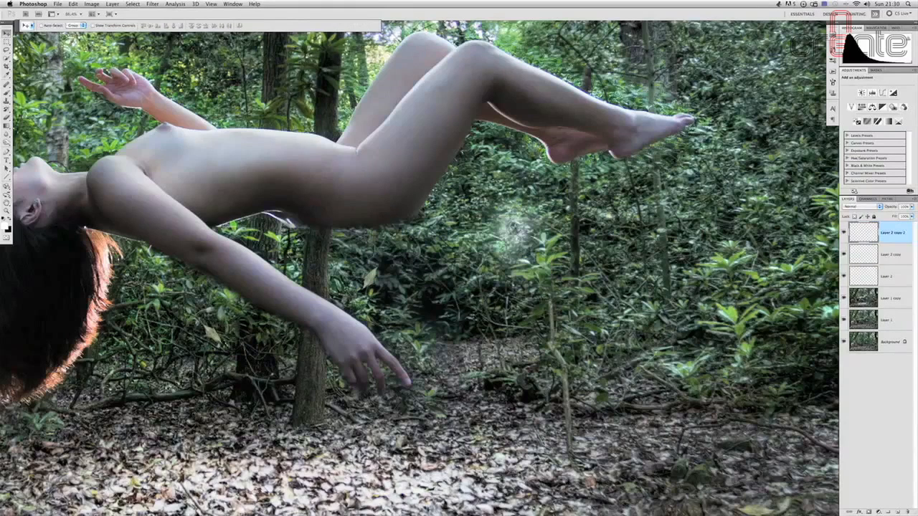
drag(655, 168, 653, 125)
scroll(421, 268, down, 4)
scroll(421, 268, up, 3)
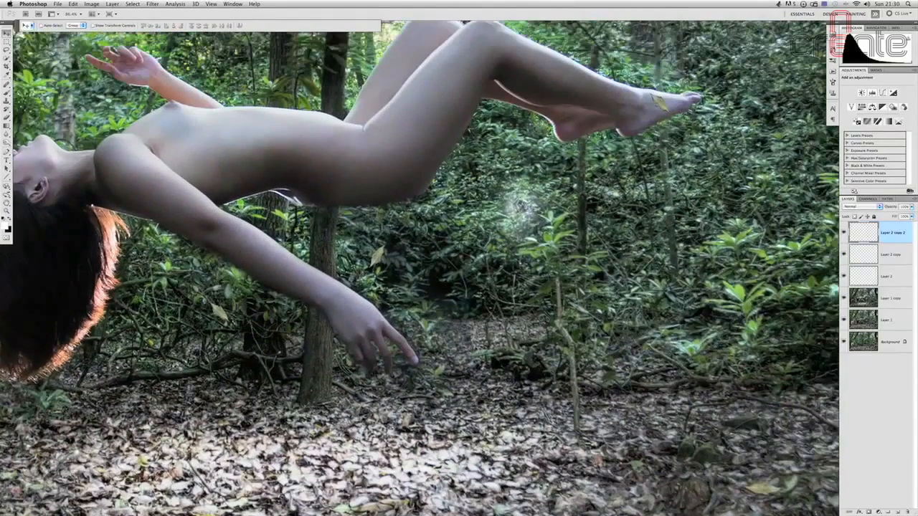
Merge the three leaf layers into one and duplicate the merged layer.
shift+click(893, 276)
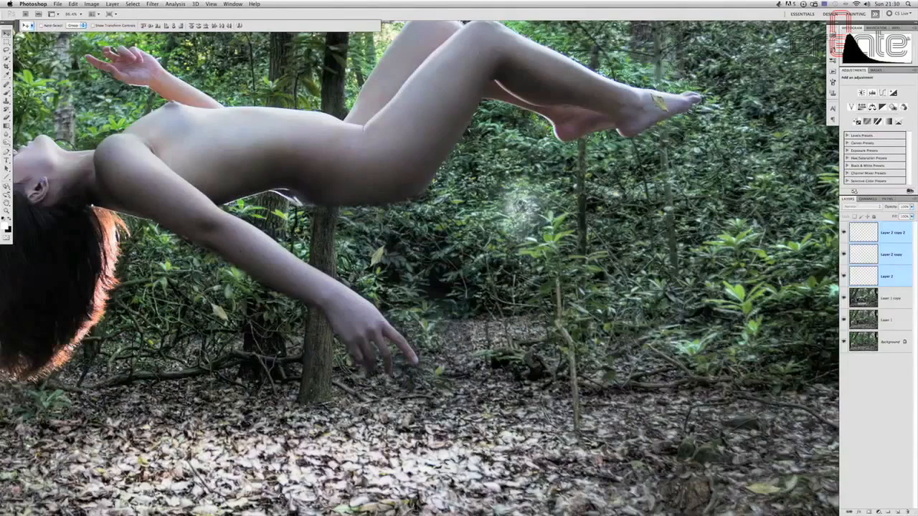
key(super+e)
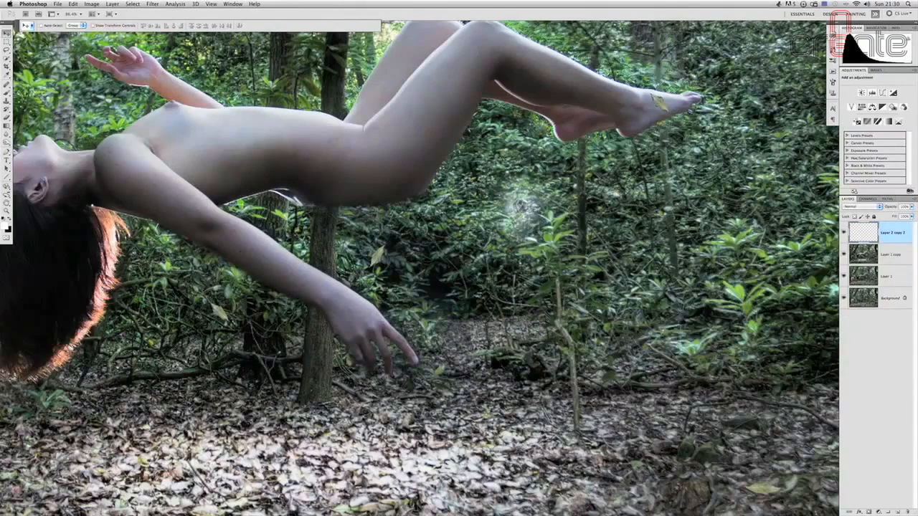
key(alt+super+j)
key(Return)
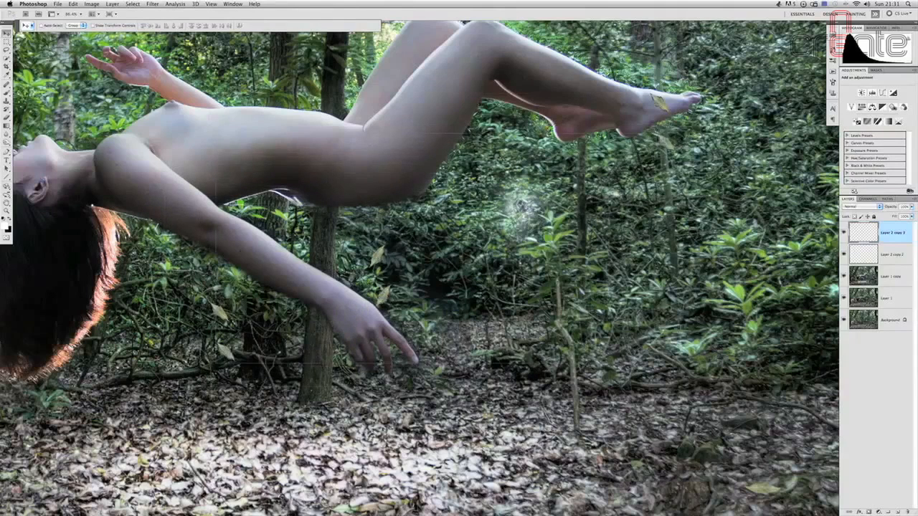
Rotate the duplicated leaves about 180 degrees and position them over the model's hair, waist and thigh.
key(super+t)
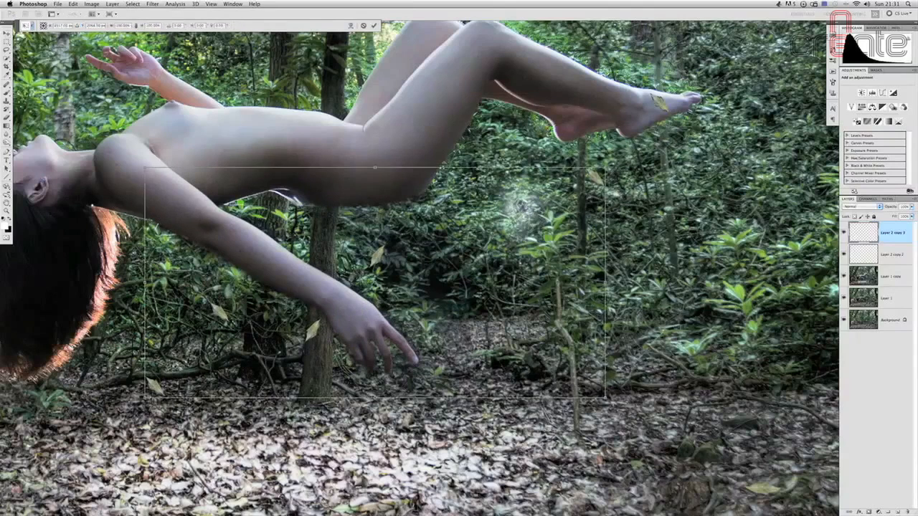
drag(615, 161, 152, 383)
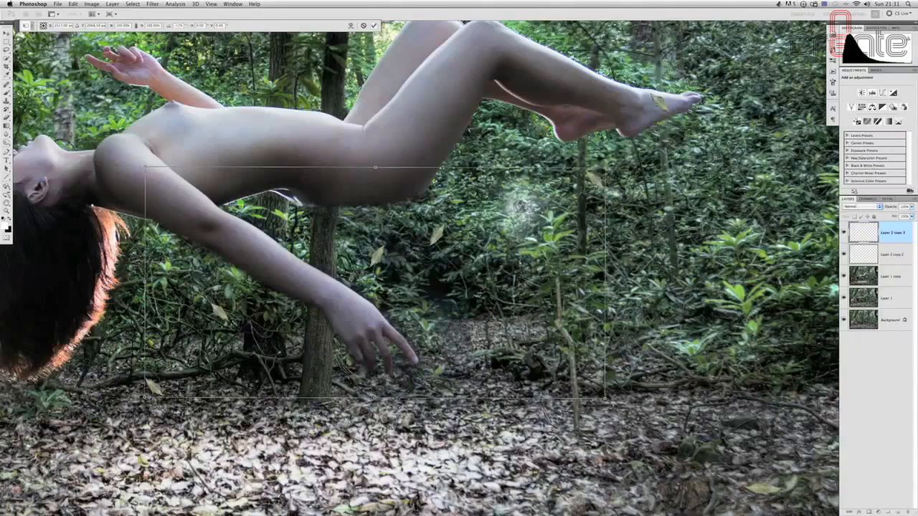
drag(438, 235, 360, 148)
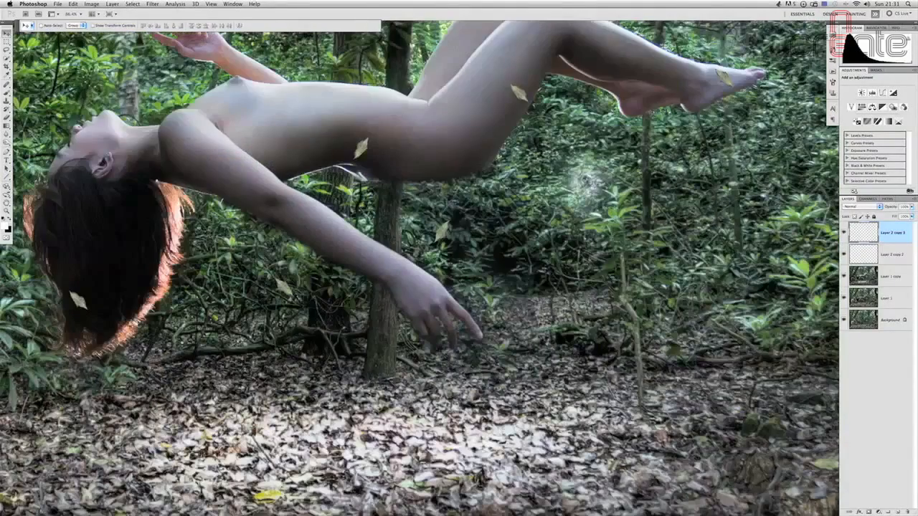
Merge the two leaf layers into a single layer.
scroll(466, 280, down, 3)
scroll(466, 280, up, 1)
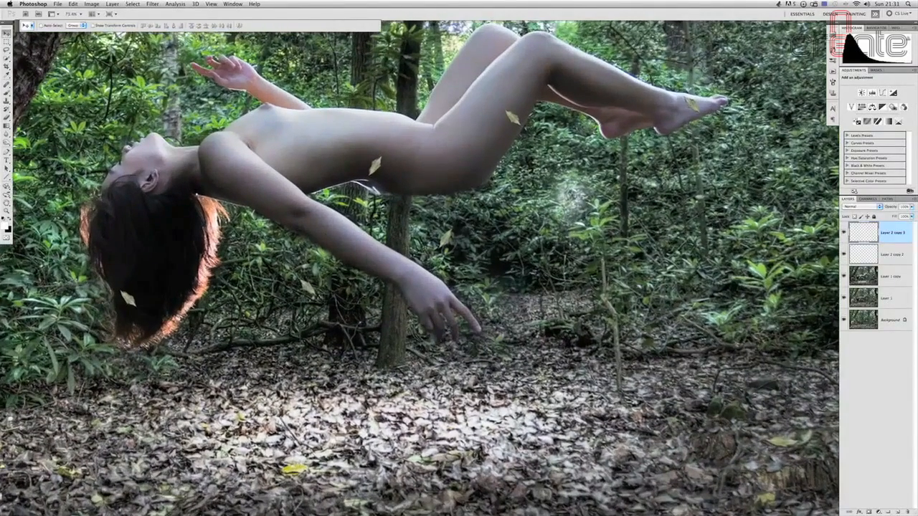
scroll(419, 269, down, 6)
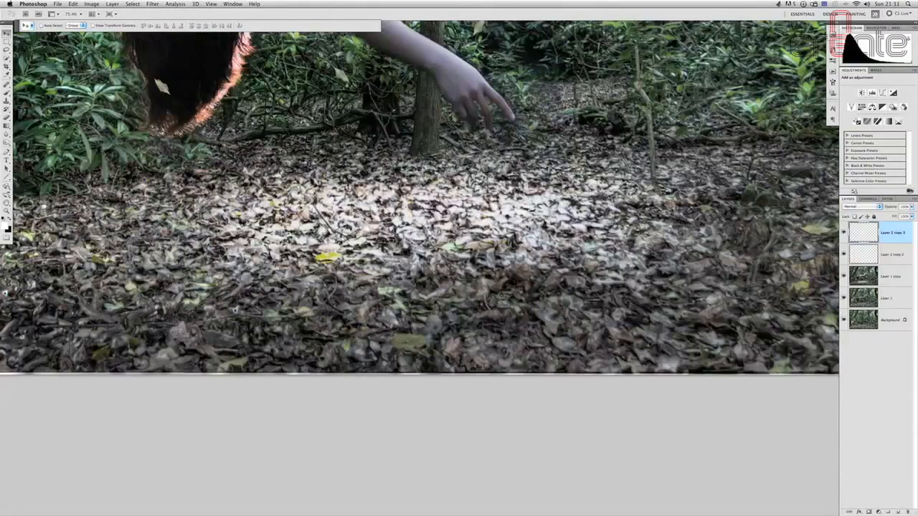
scroll(419, 216, up, 1)
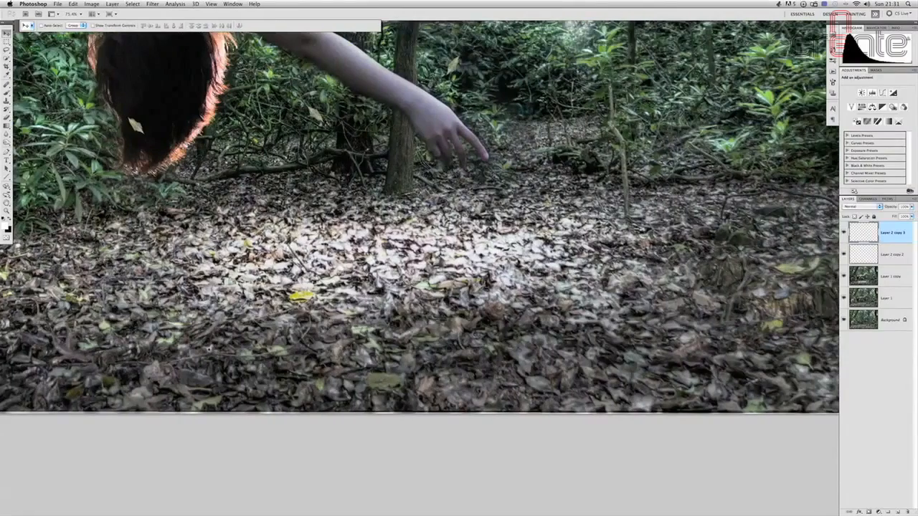
scroll(420, 268, up, 6)
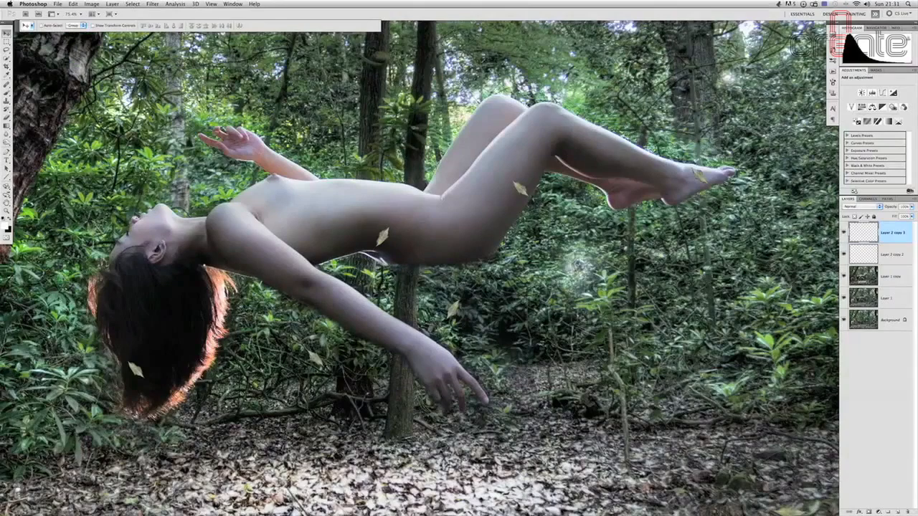
scroll(421, 268, left, 1)
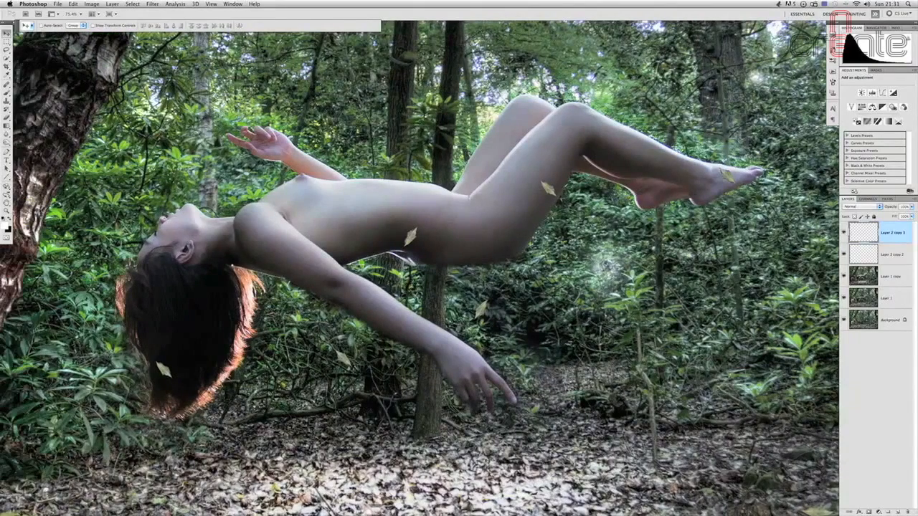
shift+click(892, 254)
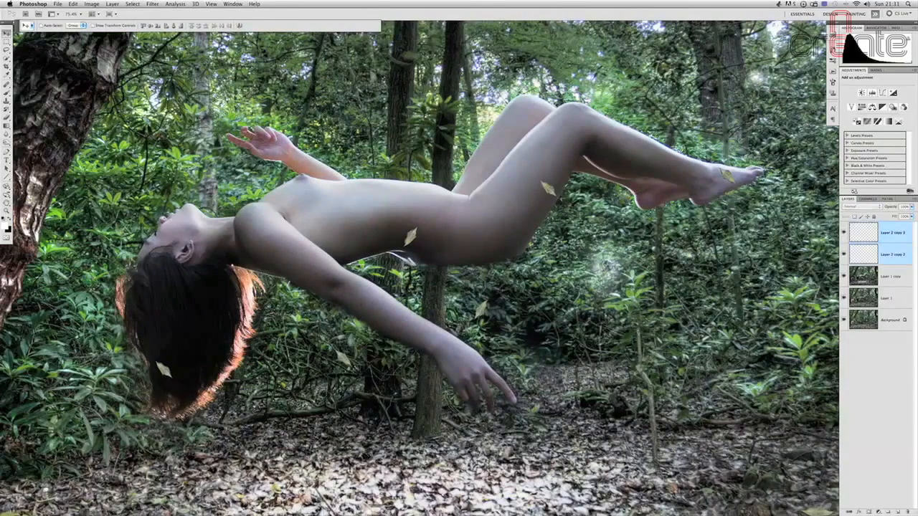
key(super+e)
Duplicate the leaves as Layer 2 copy 4, offset the copy down and to the left, and merge it with the leaf layer below.
key(super+alt+j)
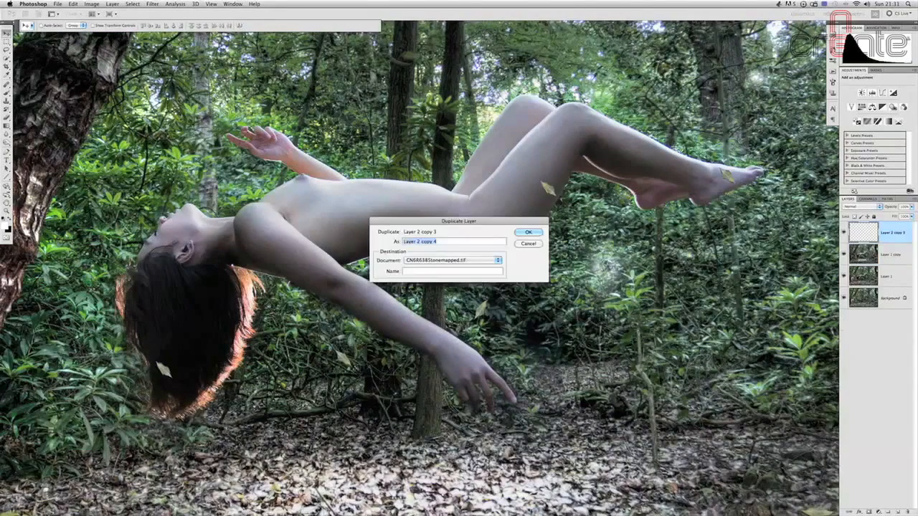
key(Return)
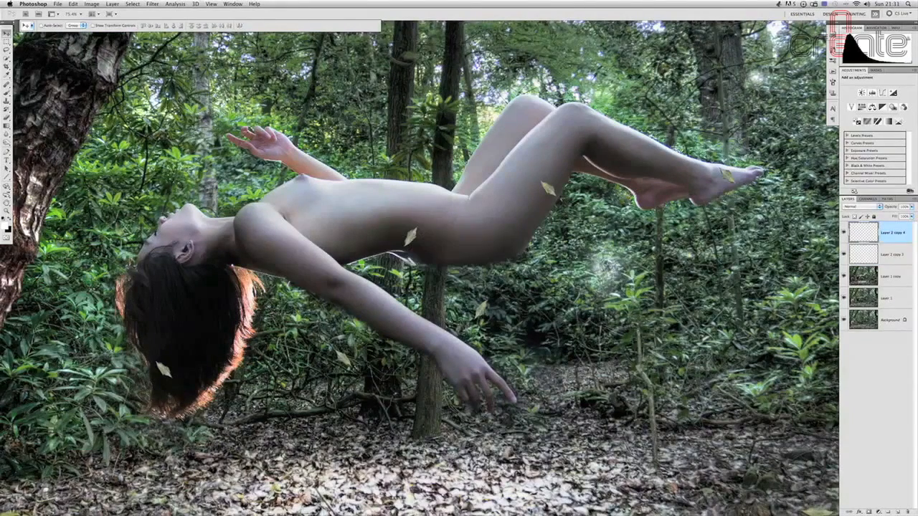
drag(411, 236, 373, 332)
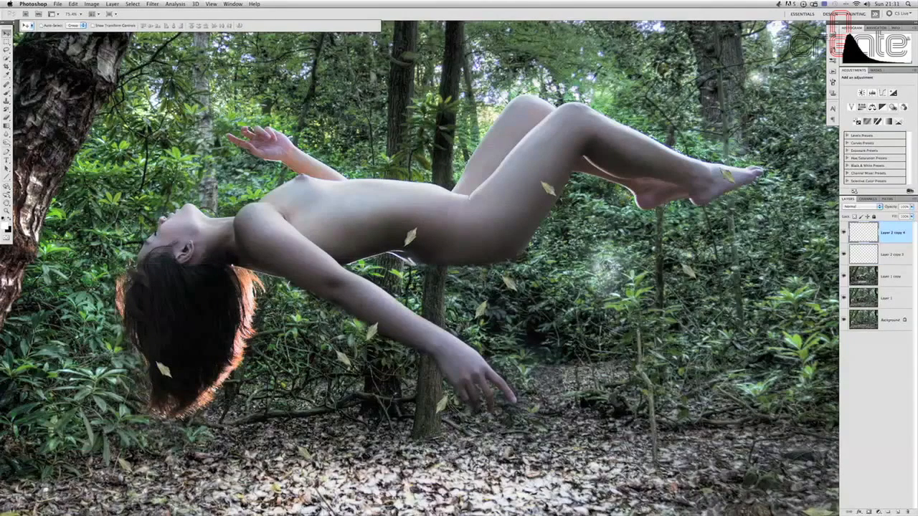
key(ctrl+e)
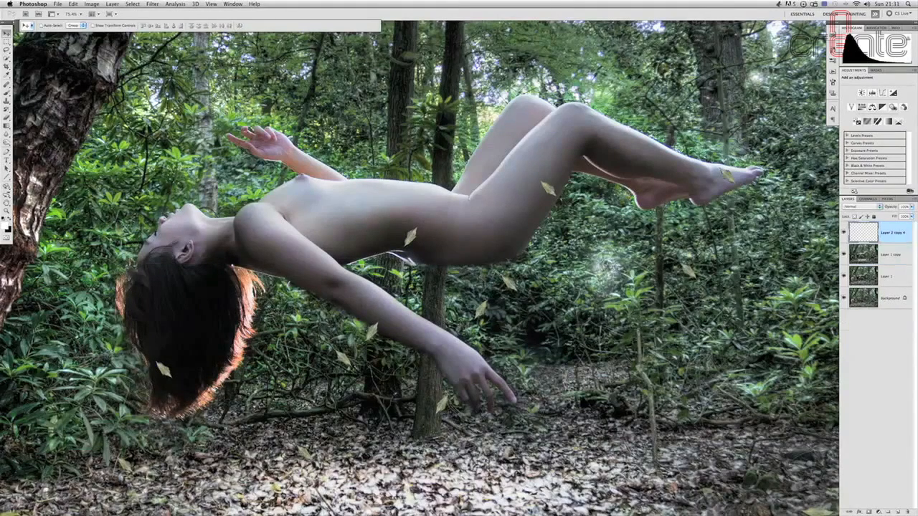
Shift the merged leaves slightly left across the scene and fine-tune their position with small nudges.
mouse_move(372, 332)
mouse_down()
mouse_move(351, 342)
mouse_move(357, 330)
mouse_up()
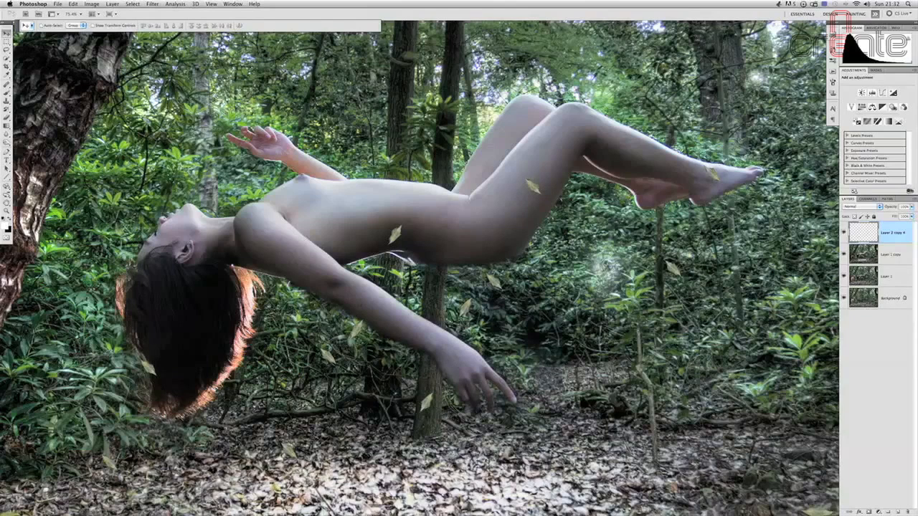
click(152, 3)
key(Left)
key(Left)
key(Up)
key(Up)
key(Up)
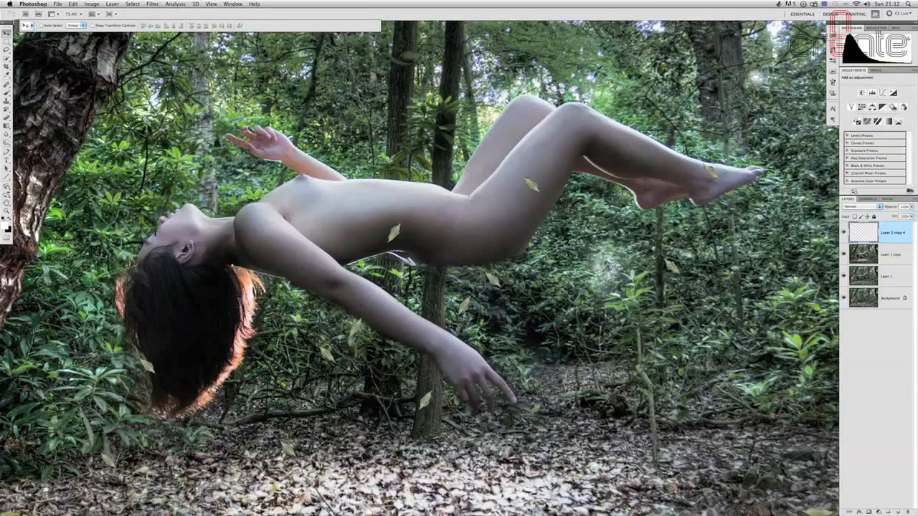
Apply a Motion Blur to the leaf layer with an angle of 58 degrees and a distance of 30 pixels.
click(152, 4)
key(super+alt+f)
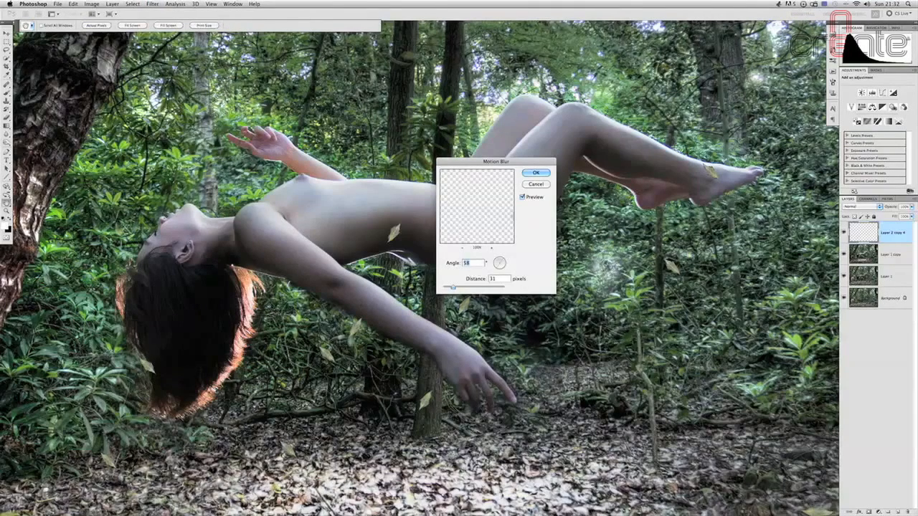
drag(495, 161, 437, 77)
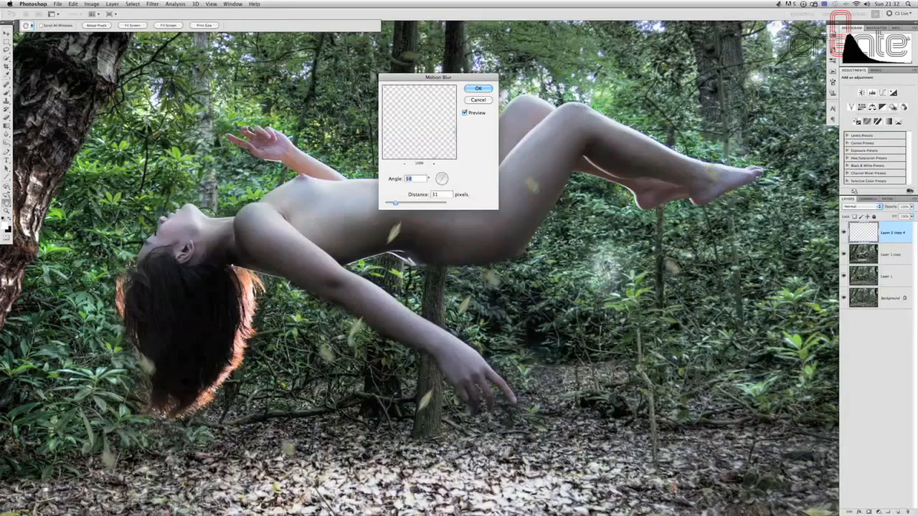
key(Tab)
text(1)
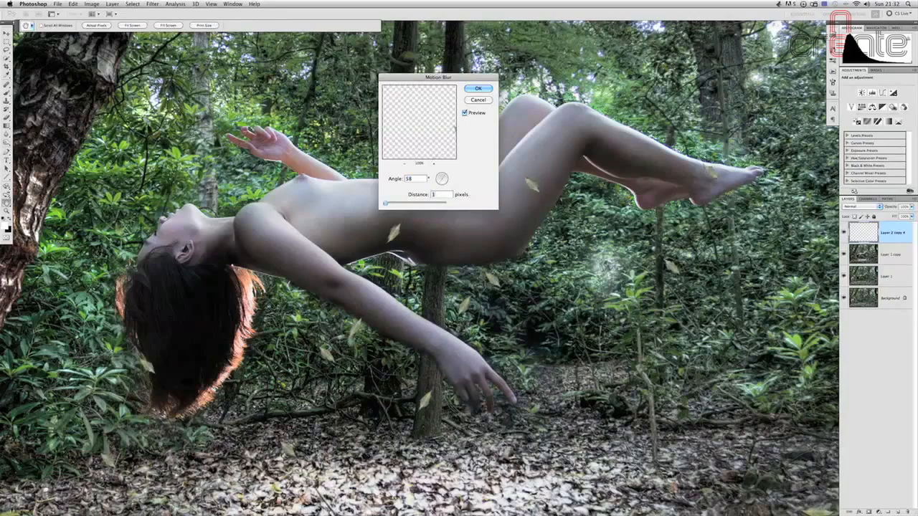
drag(385, 203, 396, 203)
drag(396, 203, 394, 203)
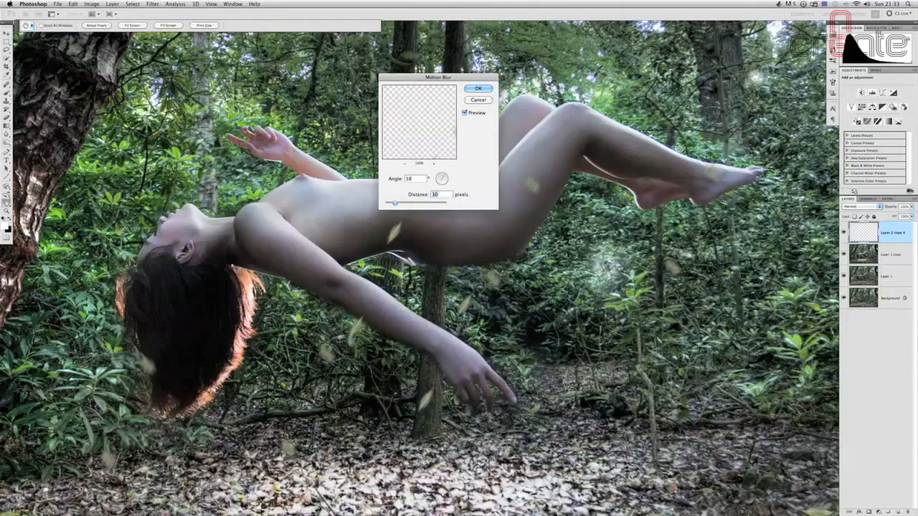
key(Return)
key(v)
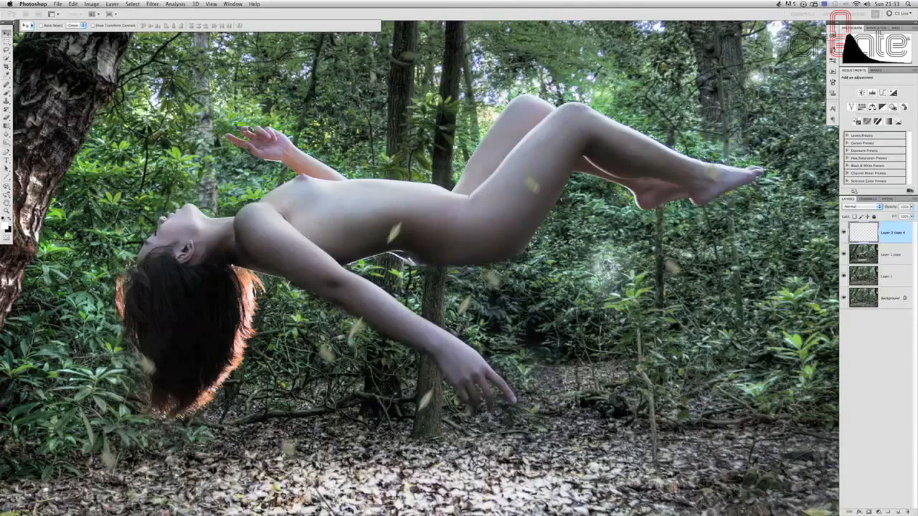
Merge the leaf layer with Layer 1 copy and compare the image with the merged layer hidden and shown.
key(super+0)
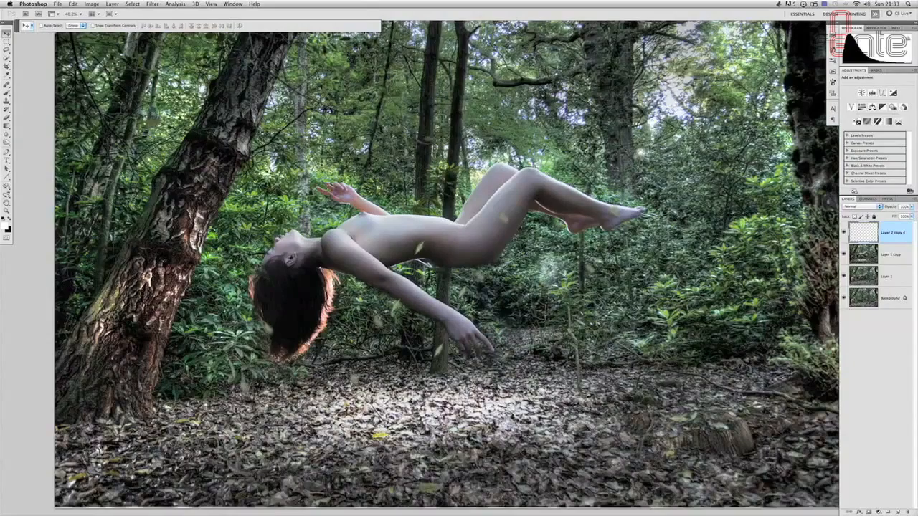
scroll(459, 268, down, 4)
scroll(459, 268, up, 3)
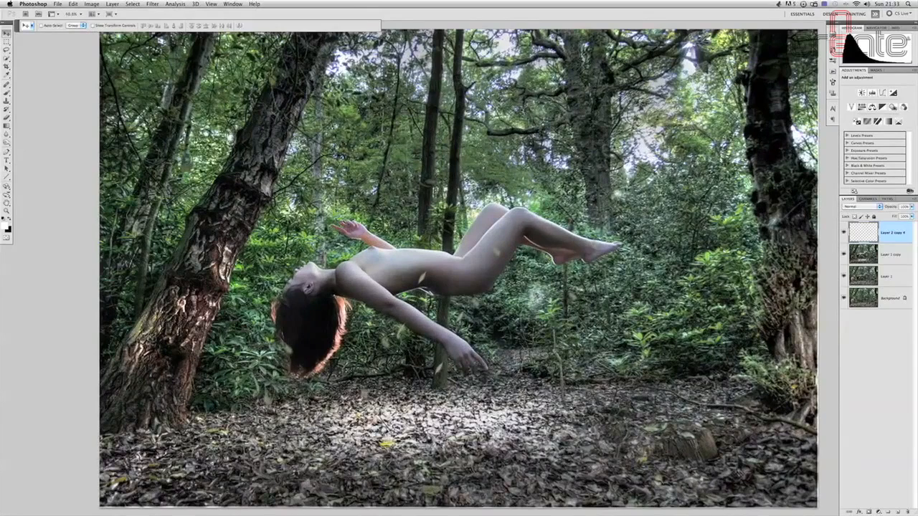
click(891, 254)
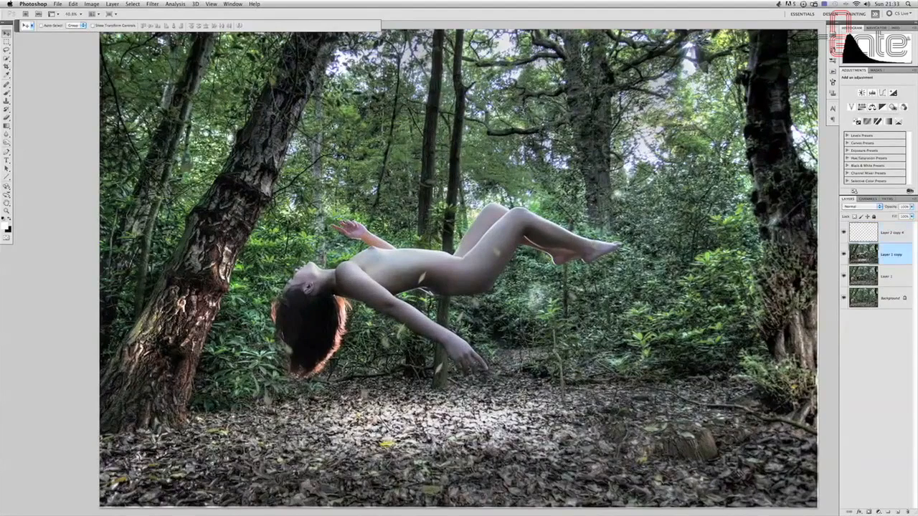
shift+click(891, 232)
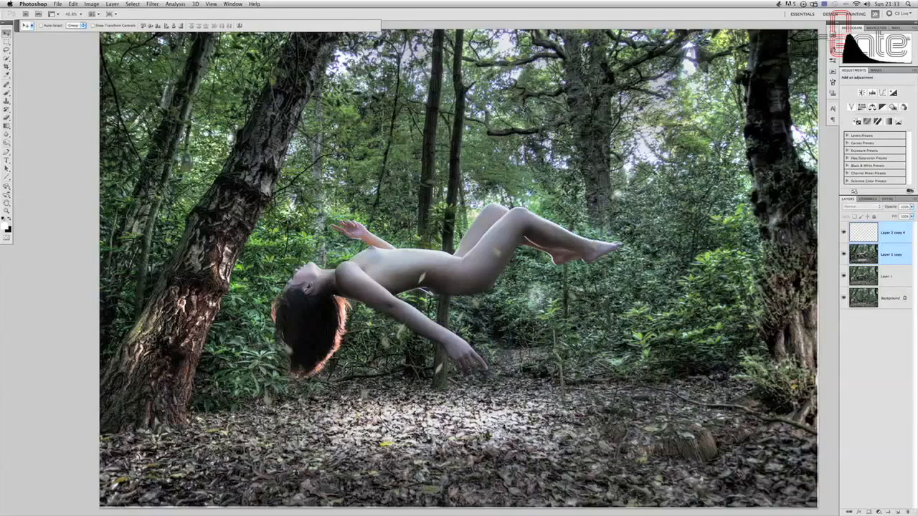
key(super+e)
click(844, 232)
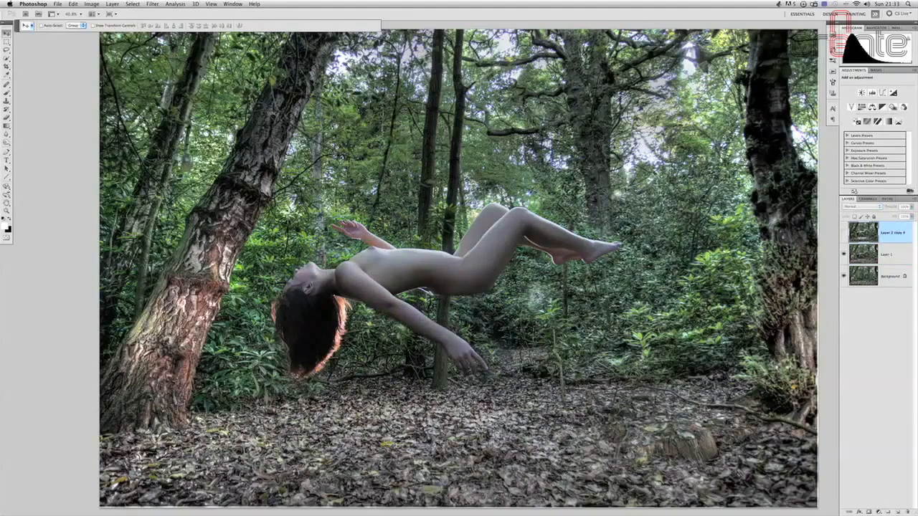
click(844, 233)
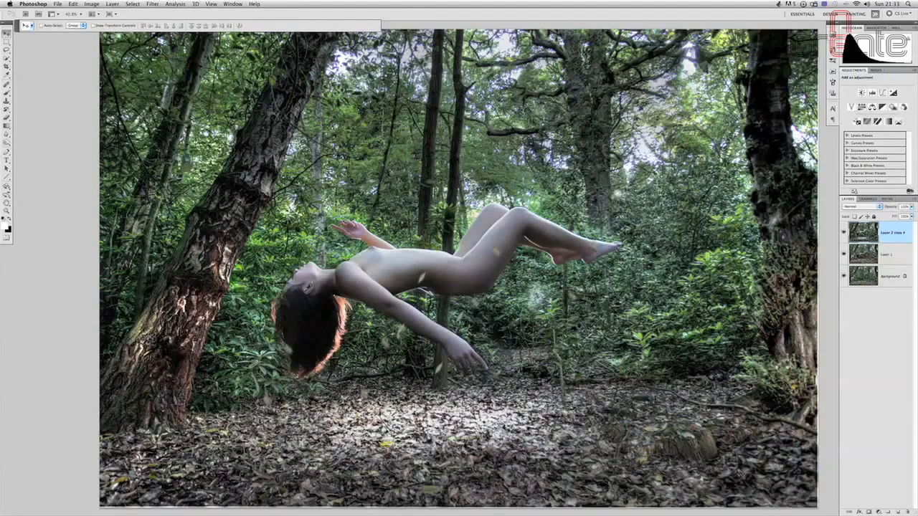
Render a 105mm Prime Lens Flare with slightly reduced brightness in the bright canopy gap above and to the right of the model's feet.
click(152, 3)
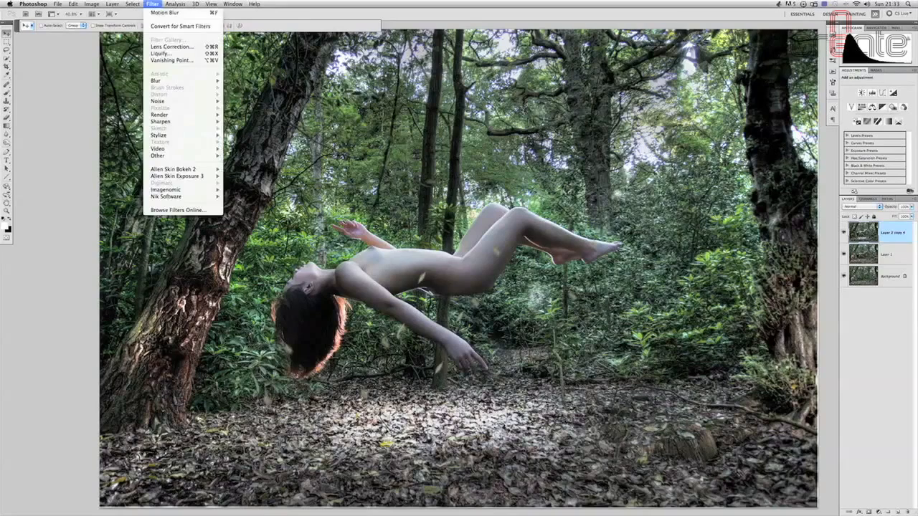
mouse_move(172, 114)
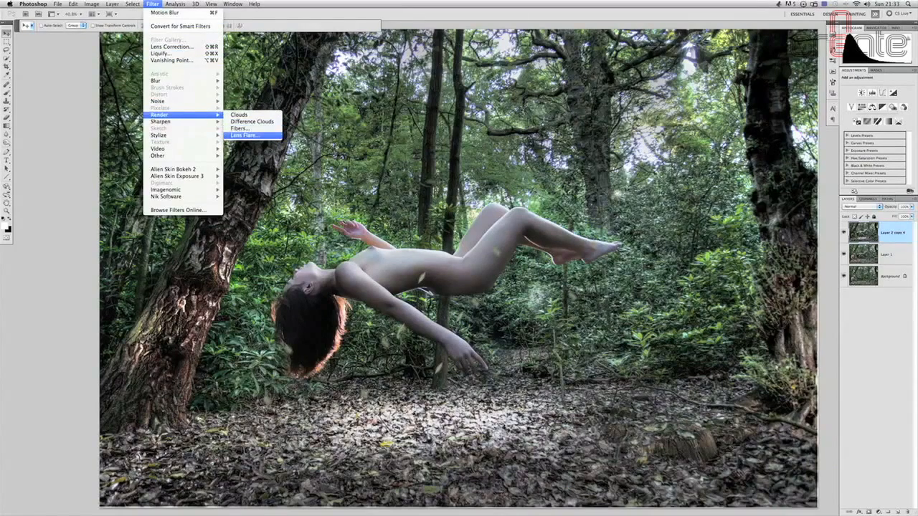
click(244, 135)
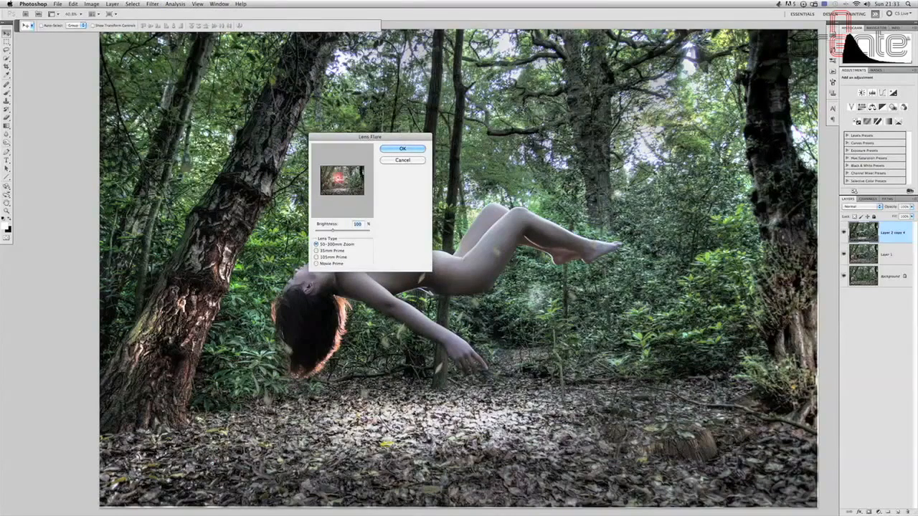
drag(339, 178, 355, 173)
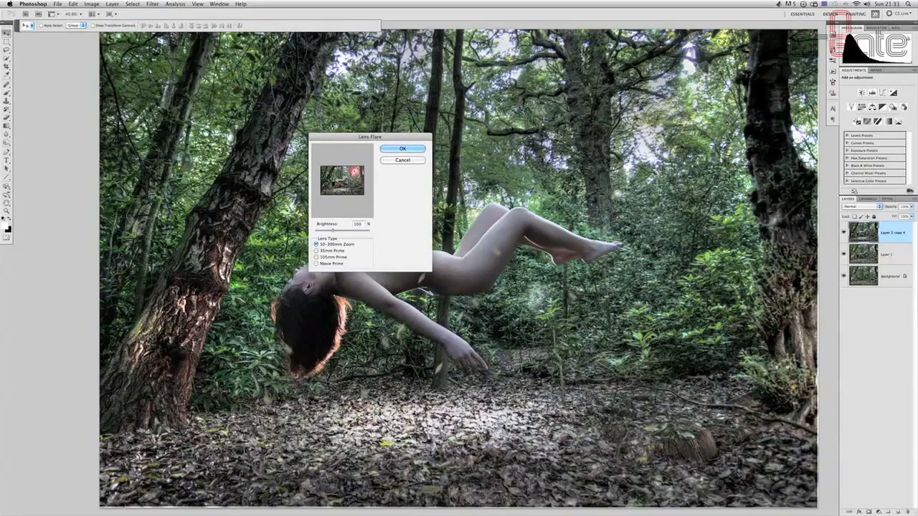
click(317, 257)
drag(333, 231, 330, 231)
key(Return)
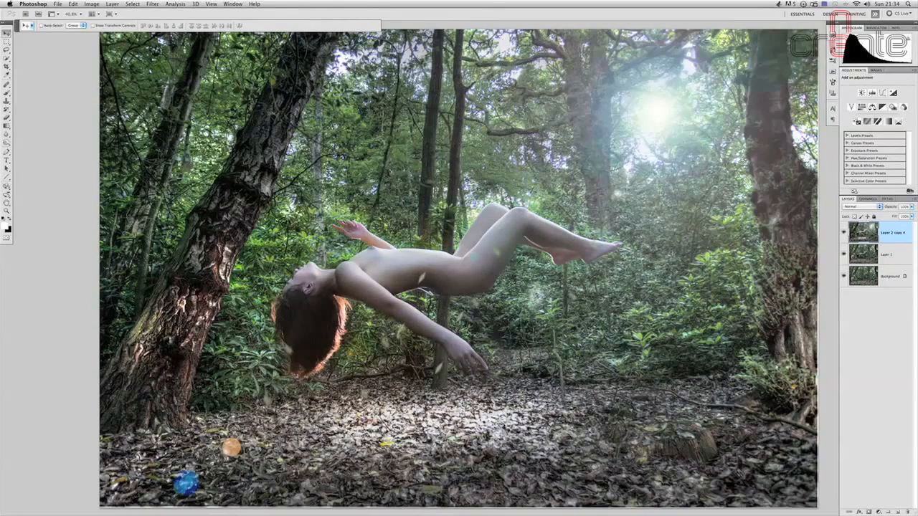
Undo the lens flare and duplicate Layer 2 copy 4 as Layer 2 copy 5.
scroll(459, 268, down, 1)
scroll(458, 268, right, 3)
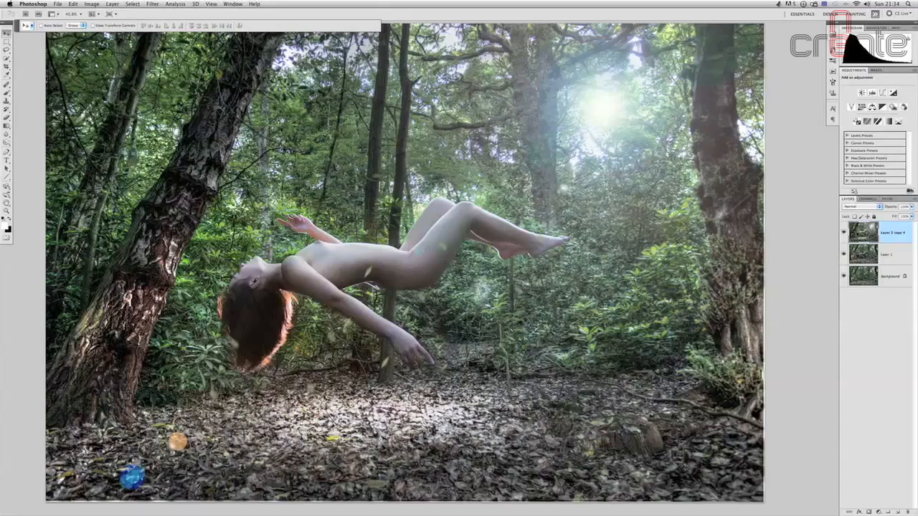
key(super+z)
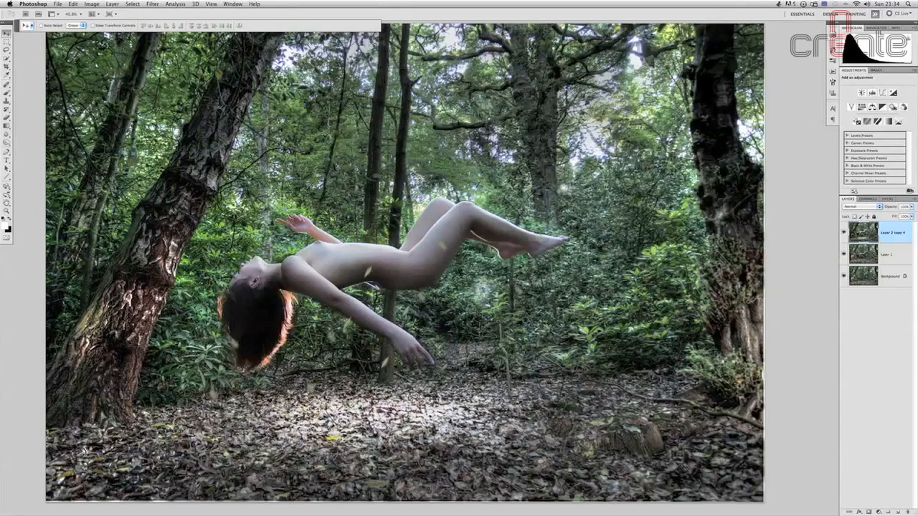
key(super+j)
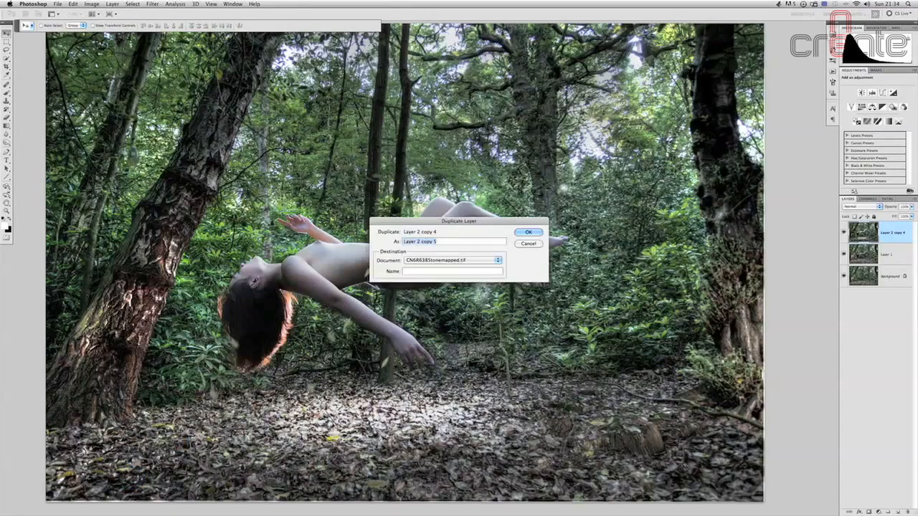
key(Return)
Reapply the last Lens Flare to the duplicated layer, Layer 2 copy 5.
click(152, 3)
click(172, 11)
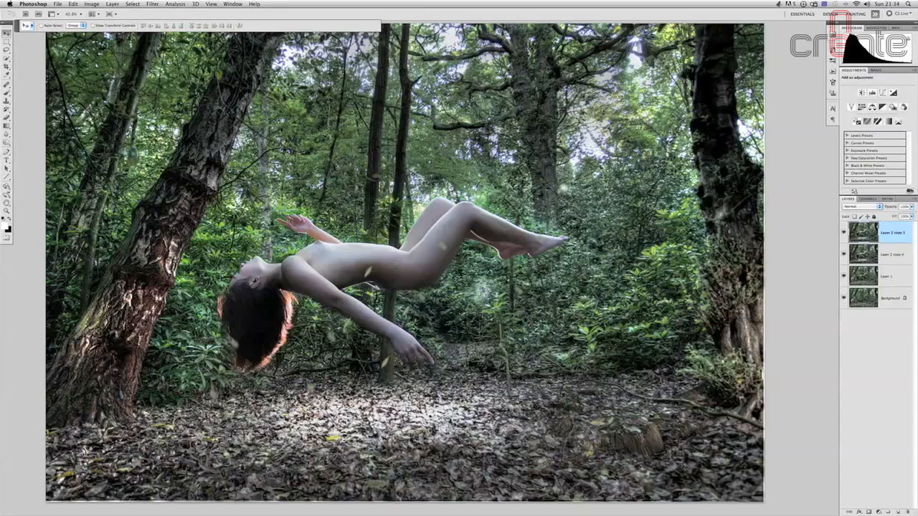
key(super+z)
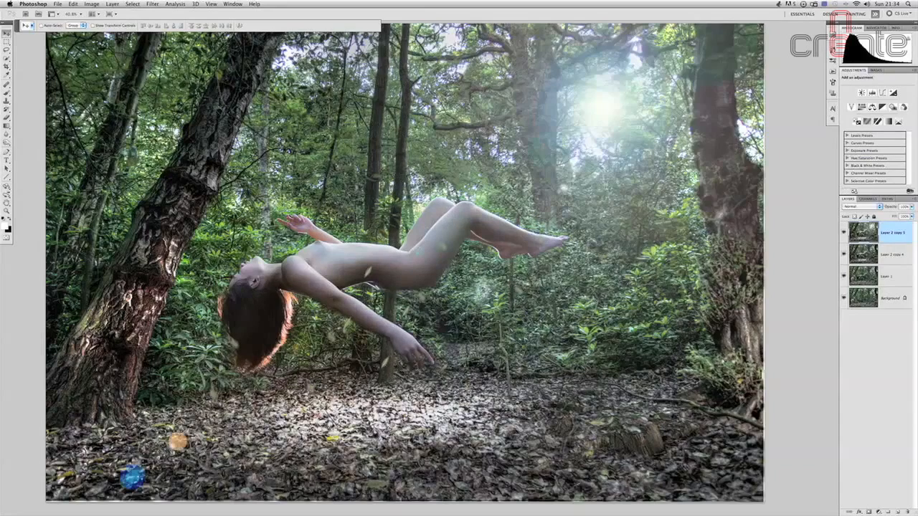
Erase the orange and blue flare spots from the leafy ground and compare the image with the flare layer hidden and shown.
key(e)
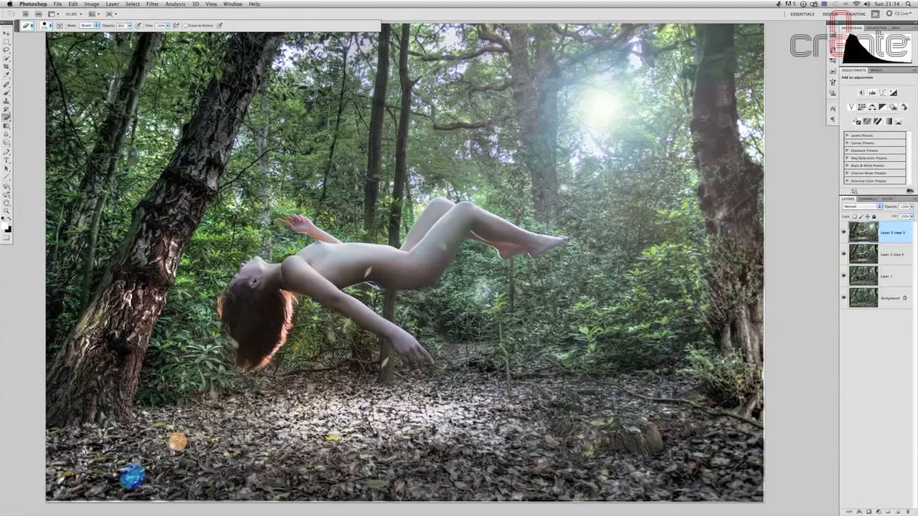
click(178, 441)
click(132, 477)
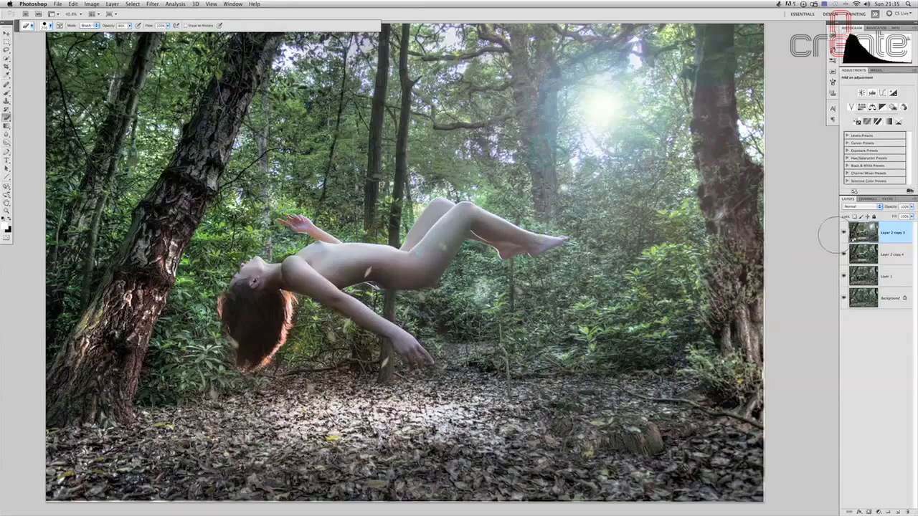
click(843, 233)
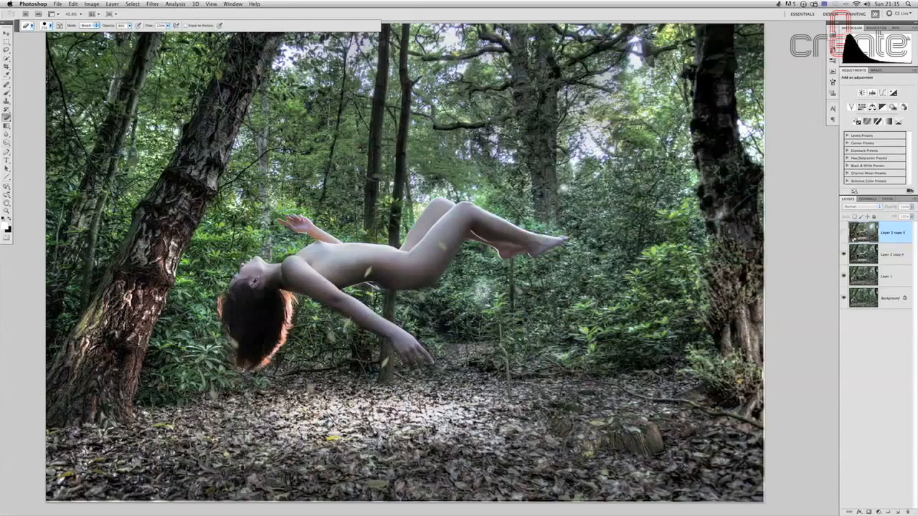
click(844, 232)
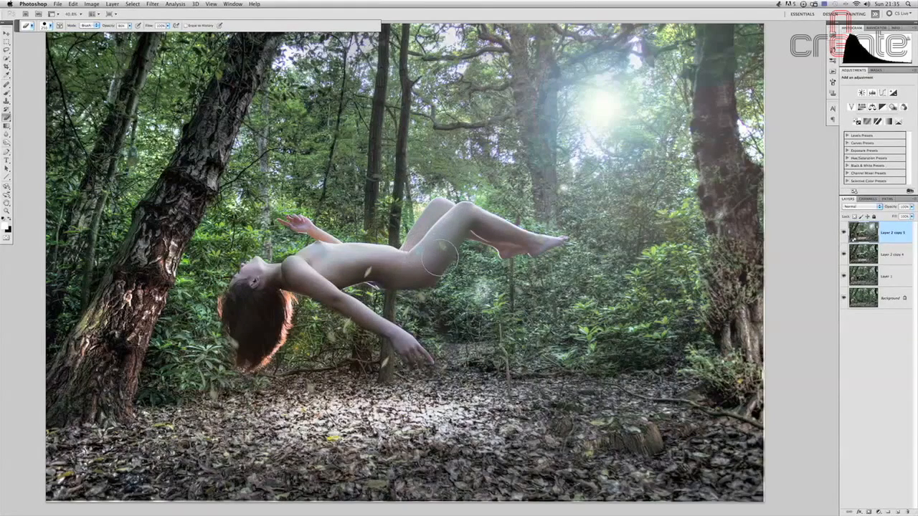
Crop the image to a wide panoramic strip, trimming the upper canopy, the lower foreground and a thin sliver of the right edge.
click(6, 65)
mouse_move(46, 99)
mouse_down()
mouse_move(573, 237)
mouse_move(717, 302)
mouse_move(763, 411)
mouse_up()
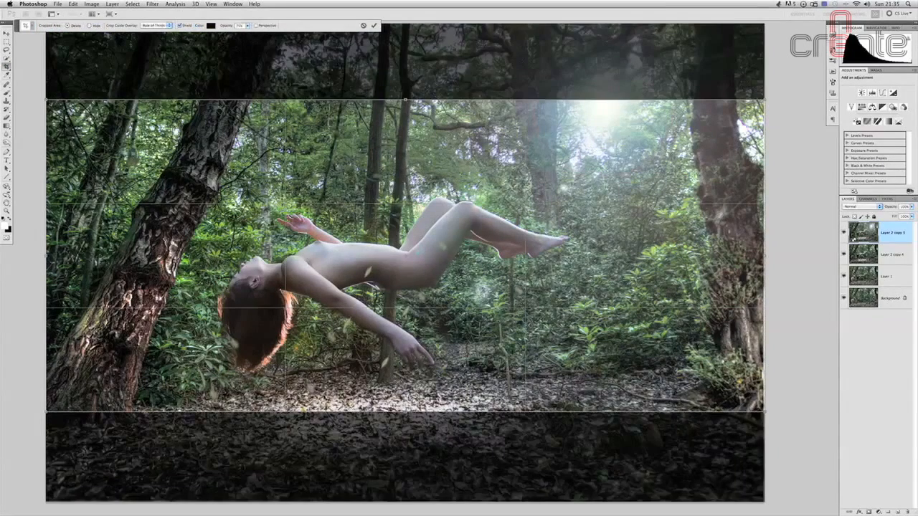
mouse_move(405, 256)
mouse_down()
mouse_move(405, 277)
mouse_move(405, 263)
mouse_up()
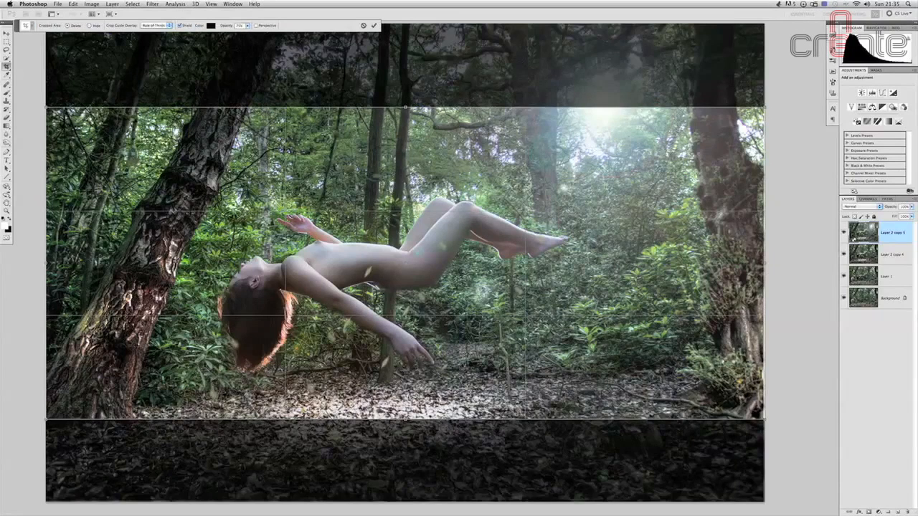
drag(405, 264, 405, 282)
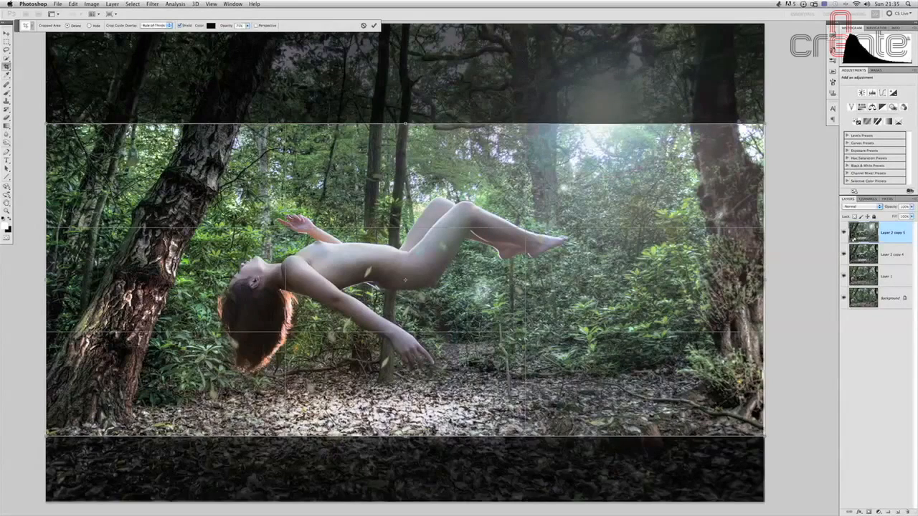
drag(406, 125, 406, 116)
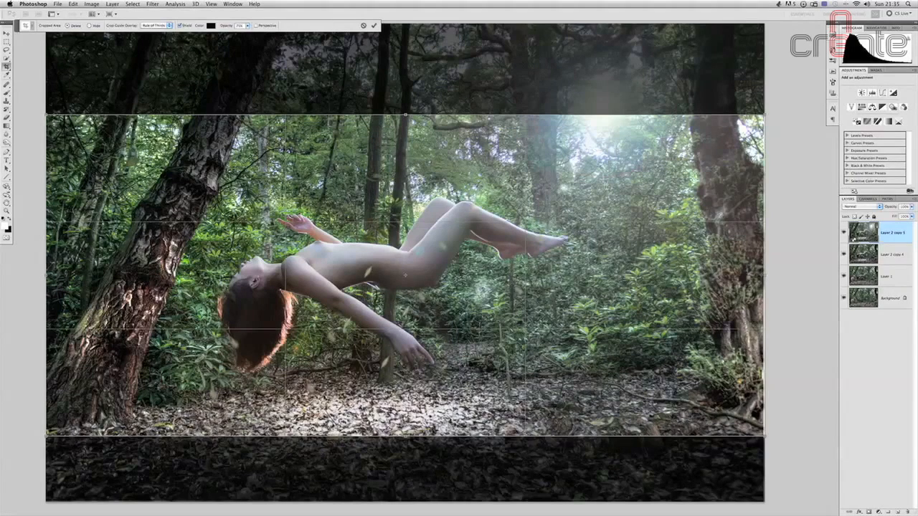
drag(764, 275, 760, 277)
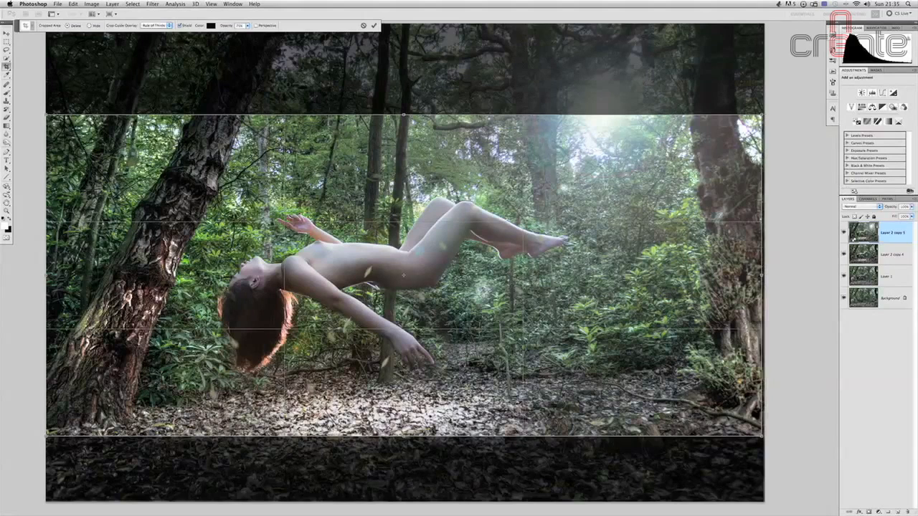
key(Return)
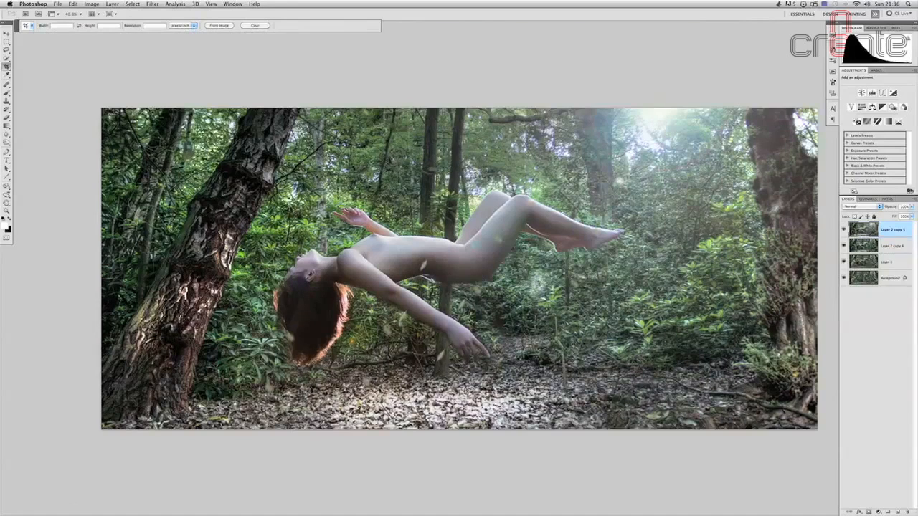
Add a Photo Filter adjustment layer above the flare layer with Warming Filter (85).
click(879, 511)
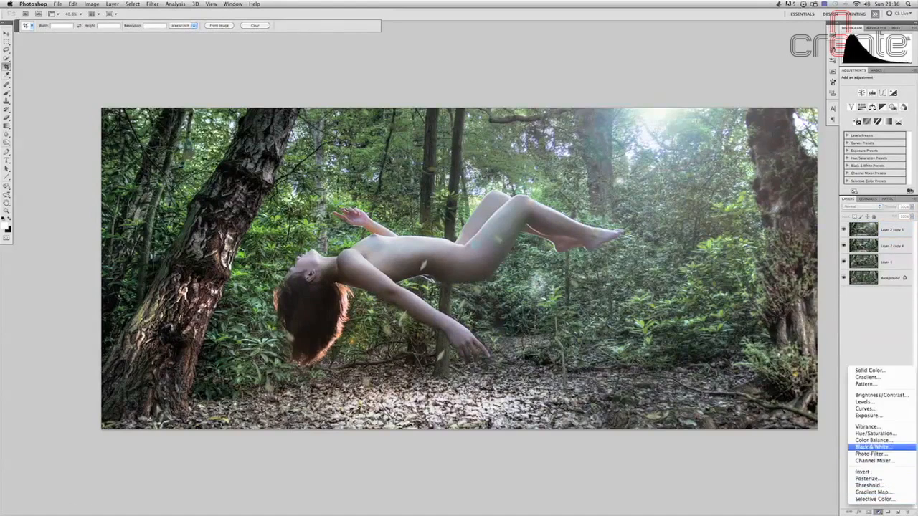
click(874, 446)
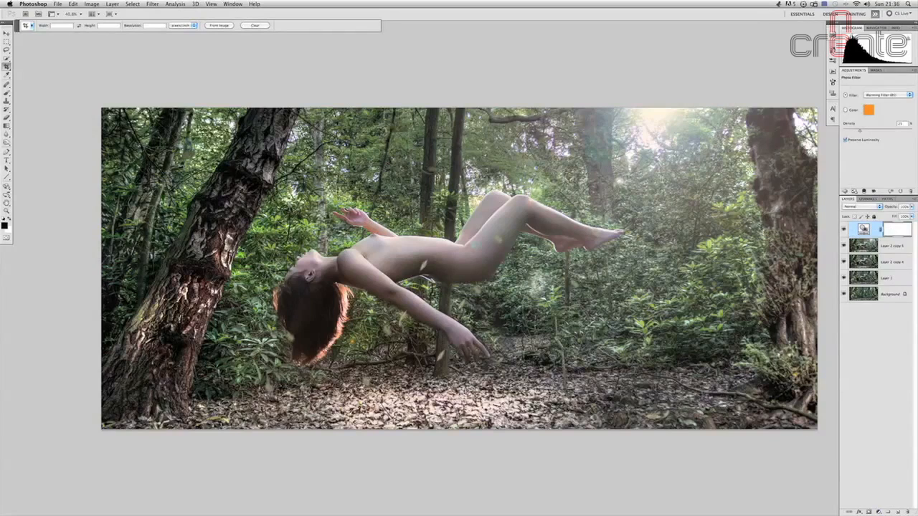
Add a Curves adjustment layer above the photo filter and pull the RGB curve's midpoint slightly down to darken the midtones.
click(112, 3)
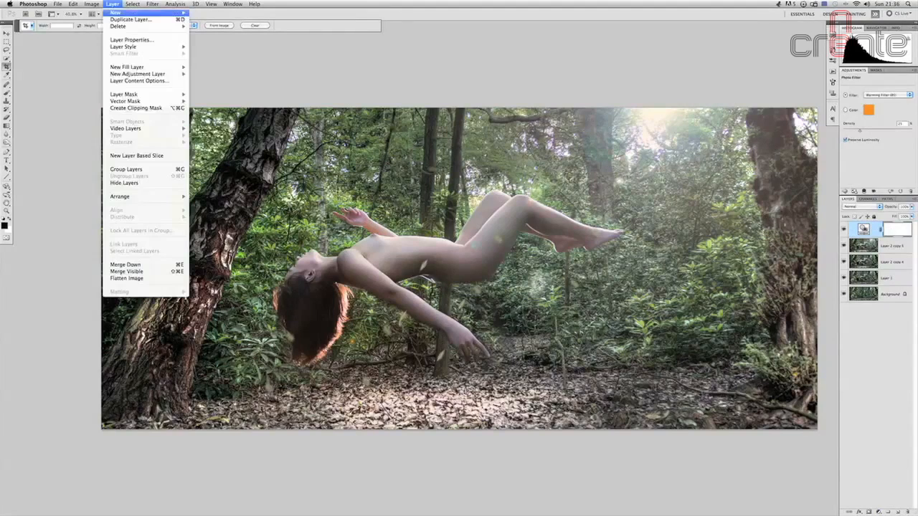
mouse_move(144, 74)
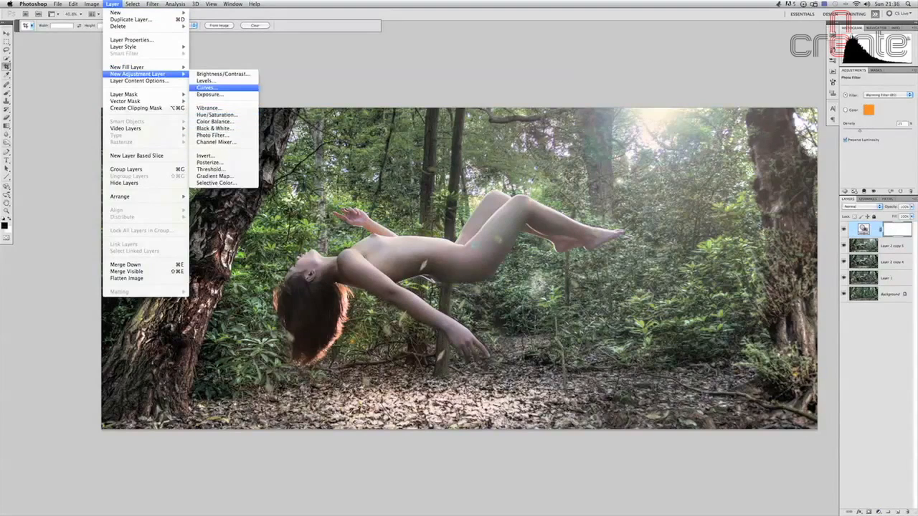
click(208, 87)
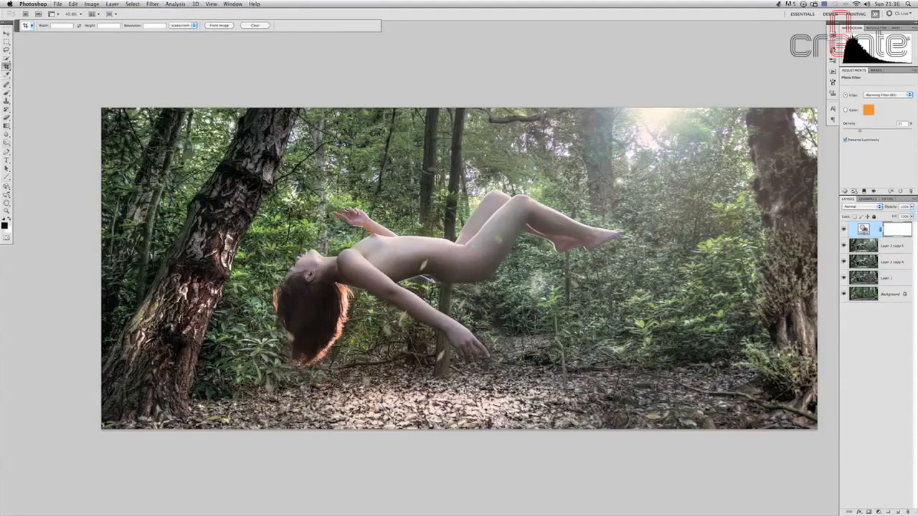
key(Return)
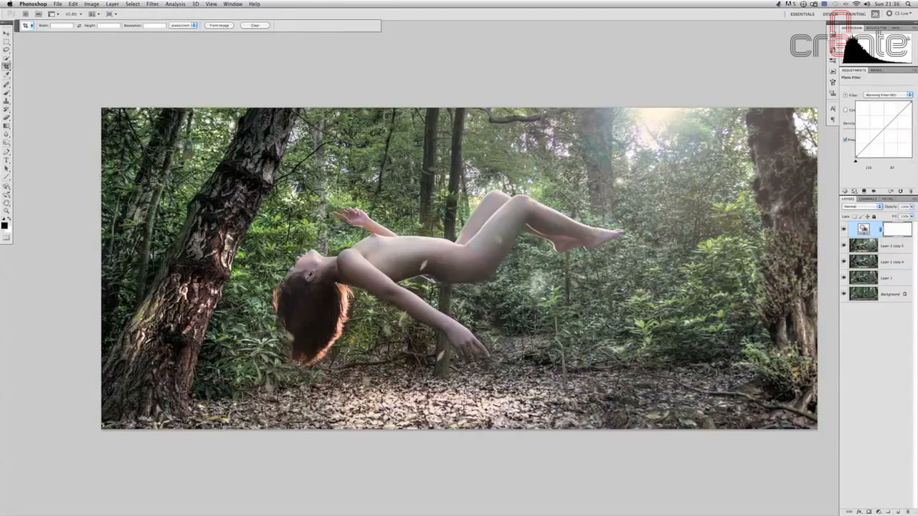
drag(883, 130, 885, 133)
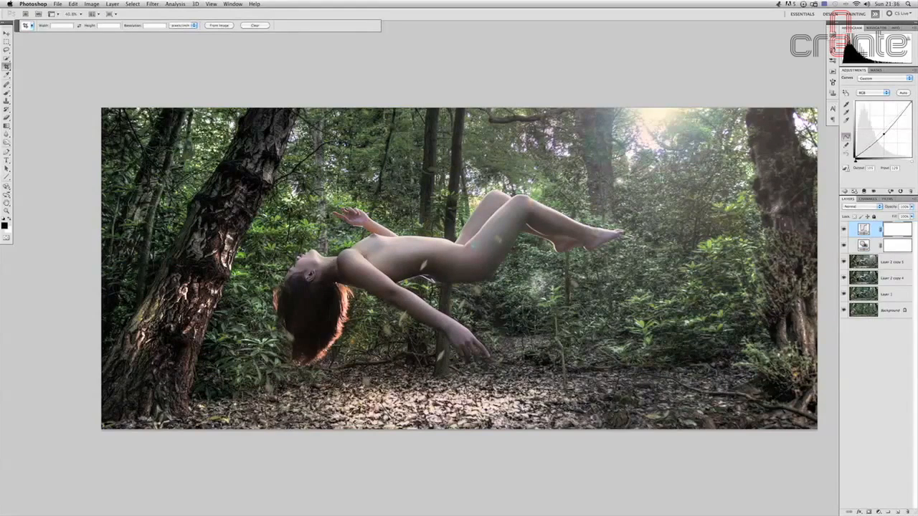
Add a Levels adjustment layer above the curves layer and raise the black output level slightly to soften the shadows.
click(113, 3)
mouse_move(143, 74)
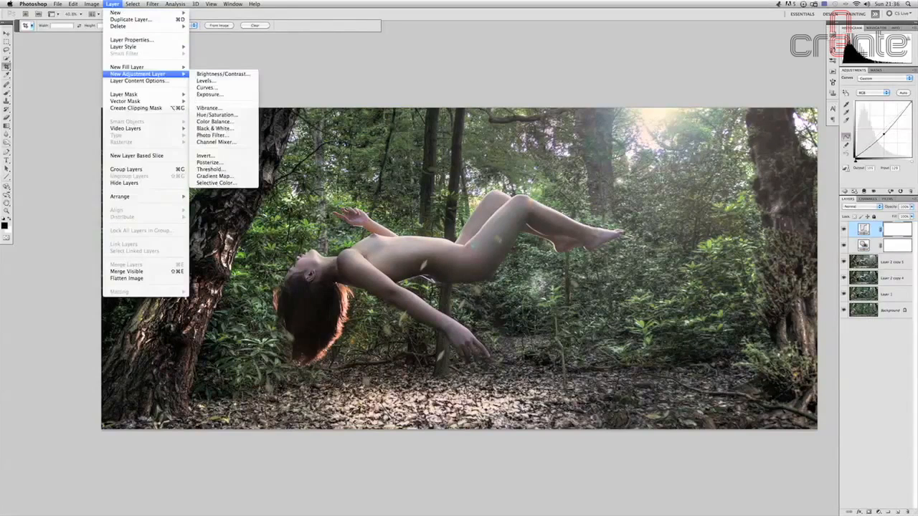
click(206, 80)
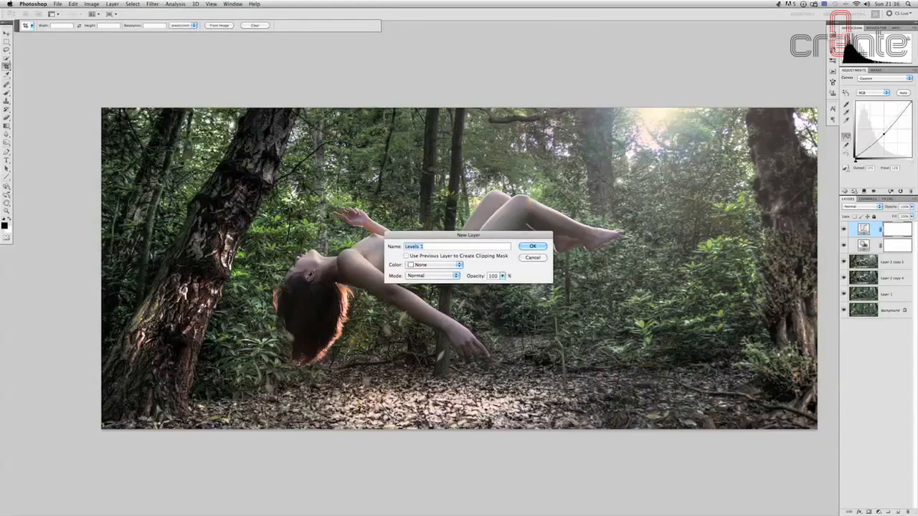
key(Return)
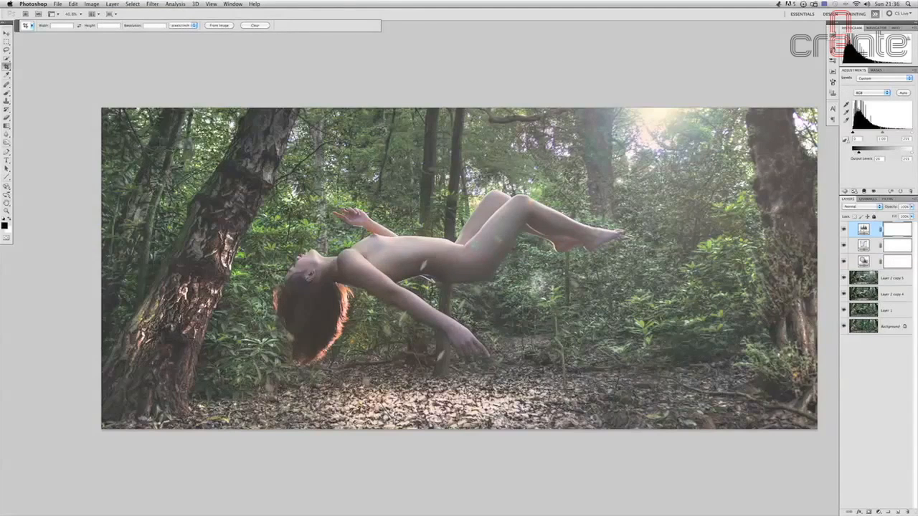
drag(856, 151, 854, 151)
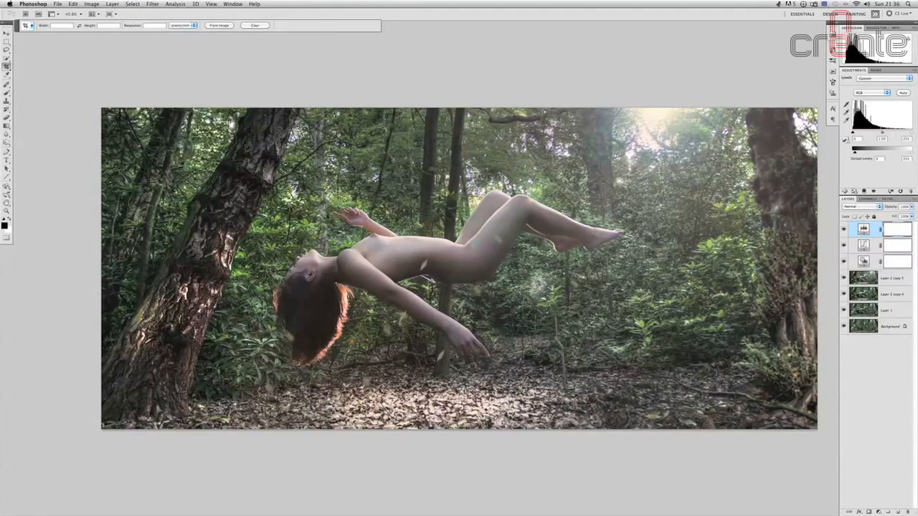